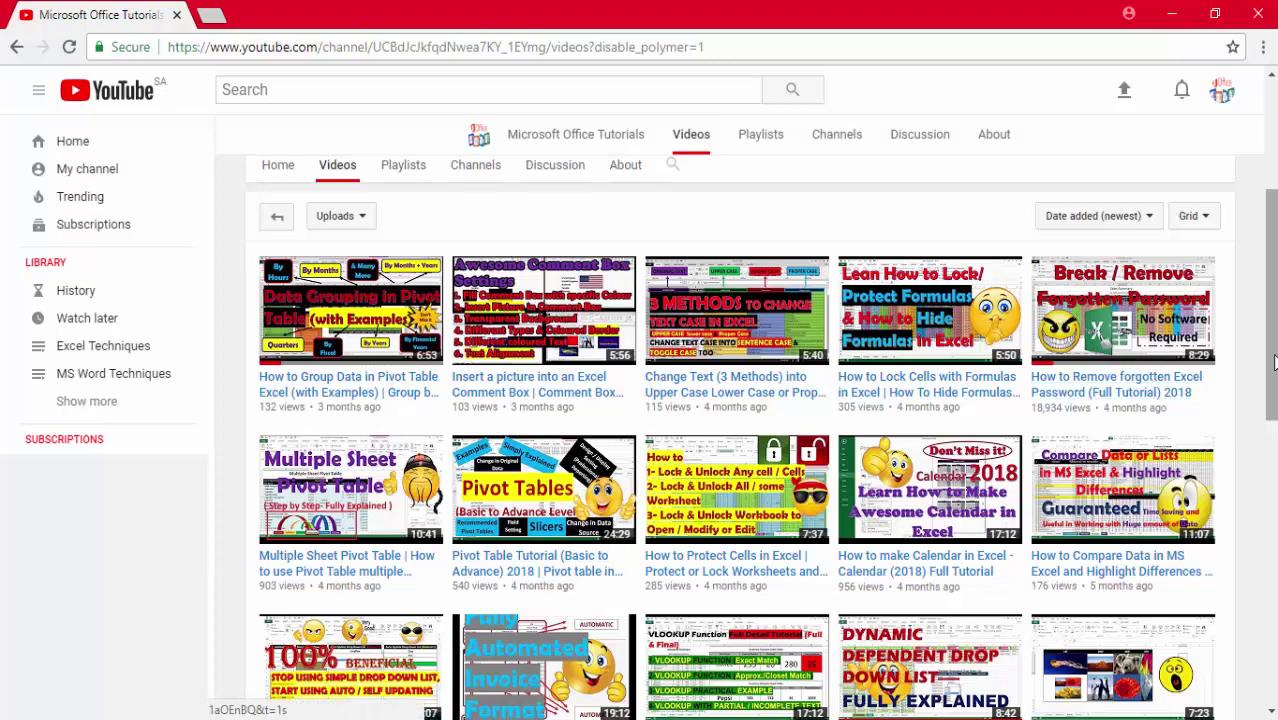
scroll(1215, 397, "down", 2)
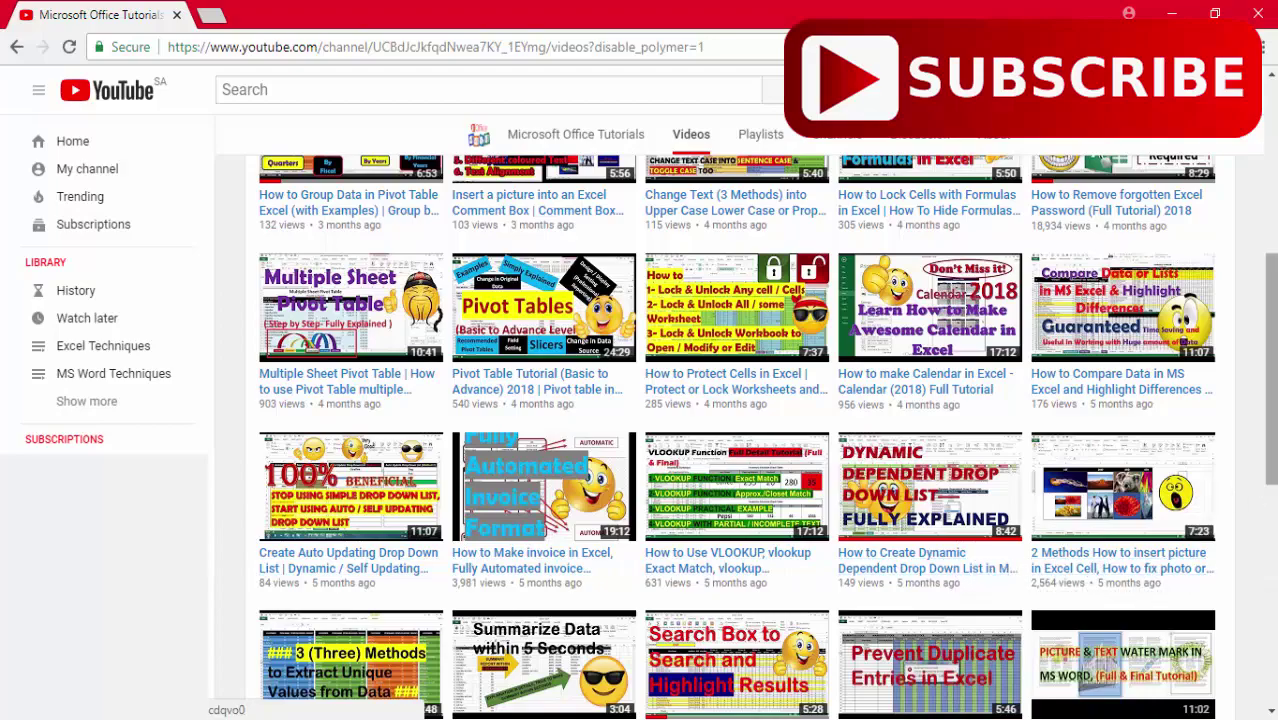
scroll(767, 437, "down", 3)
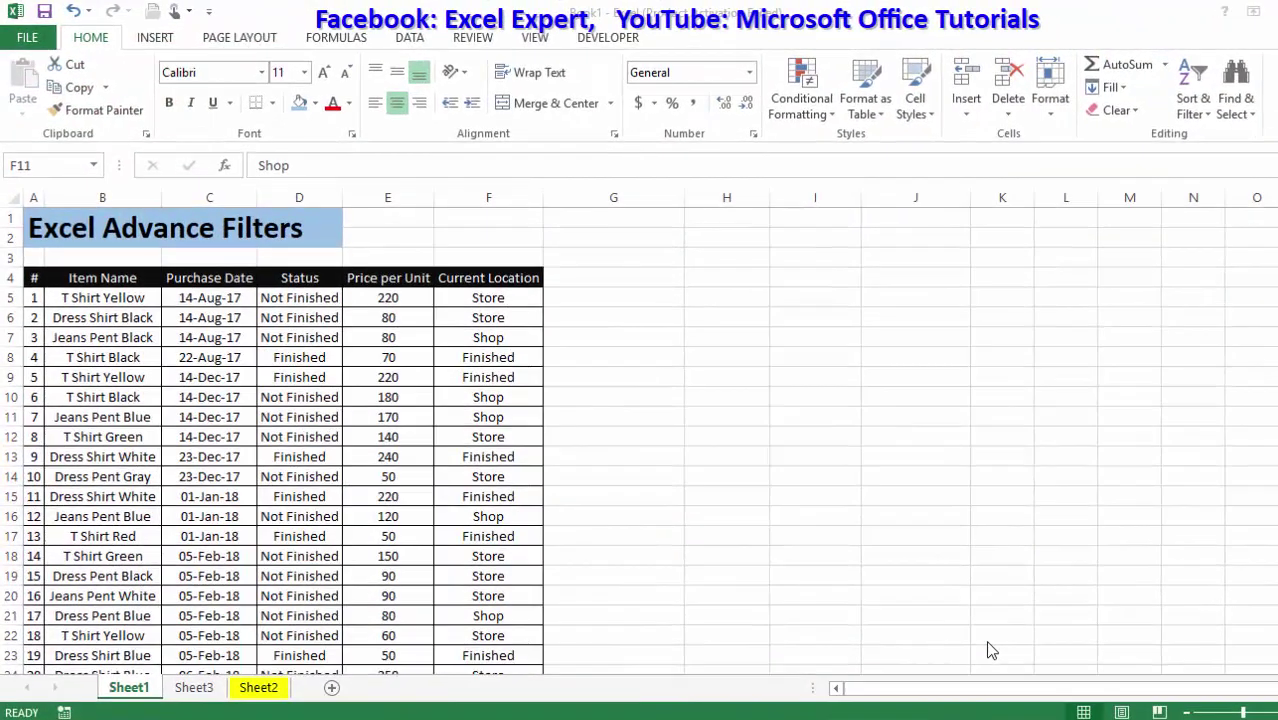
- Examine the inventory table's item names, purchase dates, statuses, unit prices and current locations
left_click(106, 339)
left_click(502, 439)
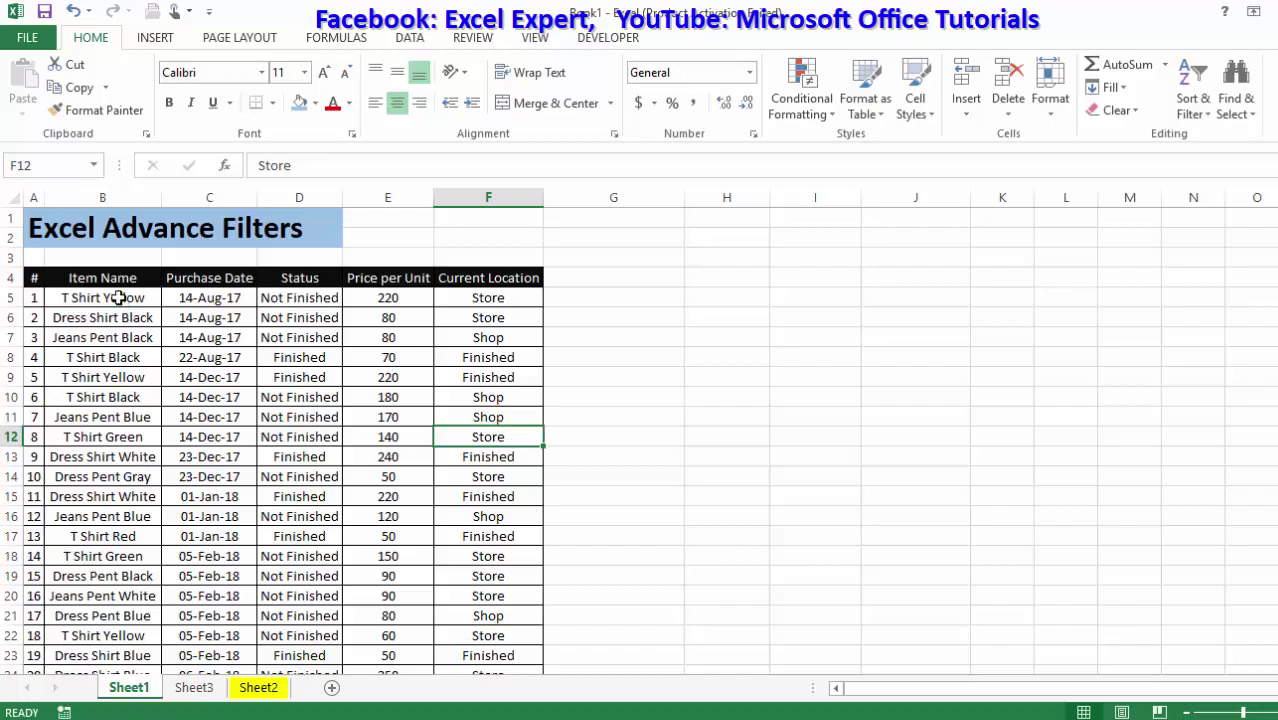
left_click_drag(118, 298, 85, 543)
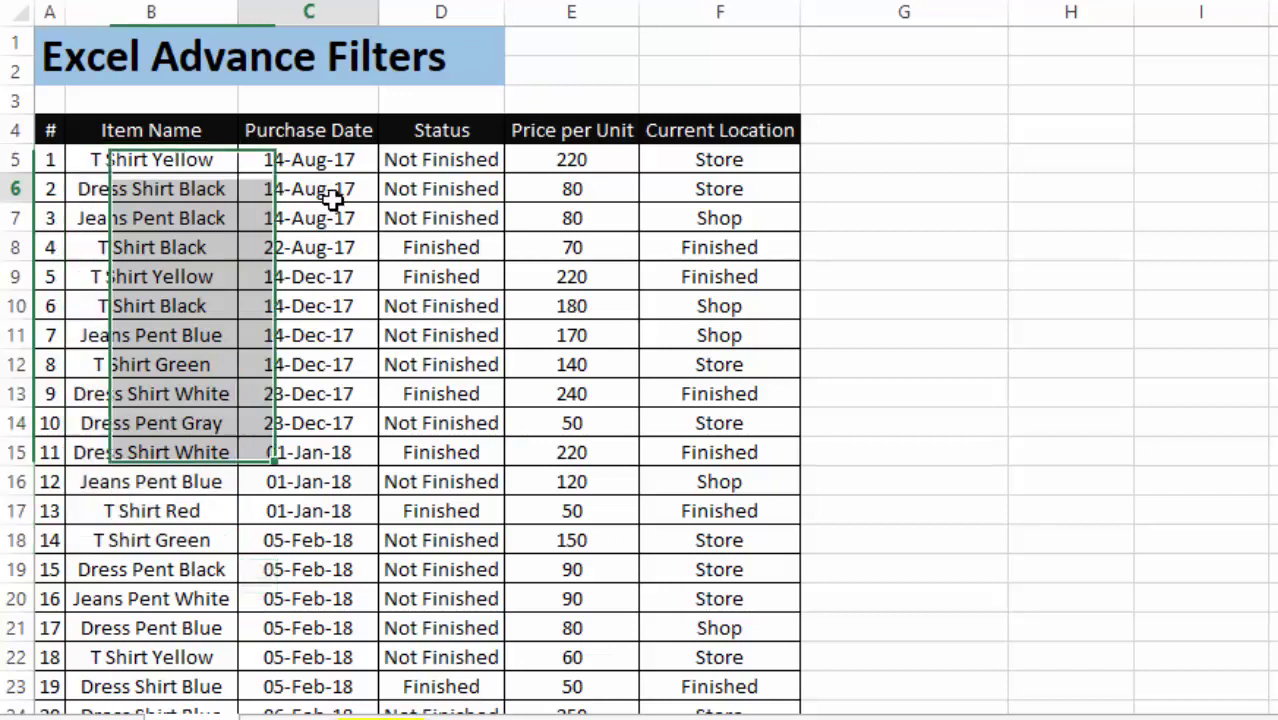
left_click_drag(333, 199, 300, 305)
left_click_drag(205, 203, 190, 305)
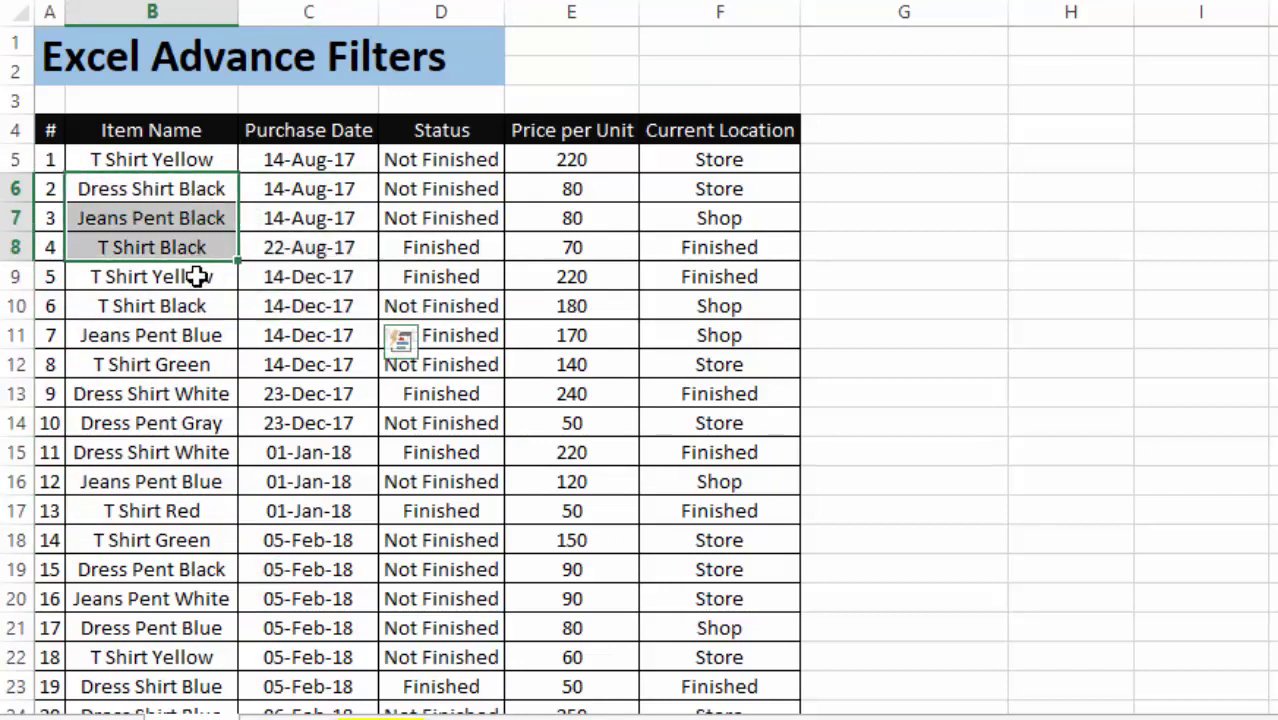
left_click(448, 215)
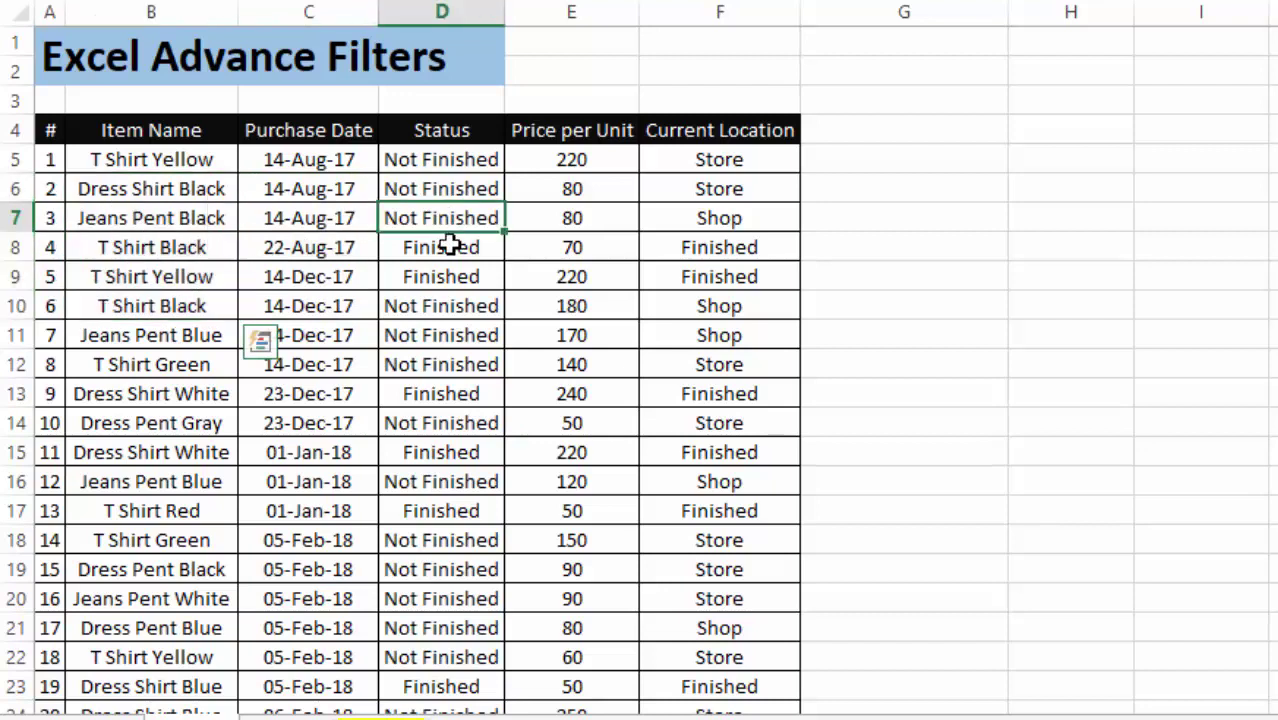
left_click_drag(450, 245, 456, 266)
left_click_drag(440, 218, 108, 206)
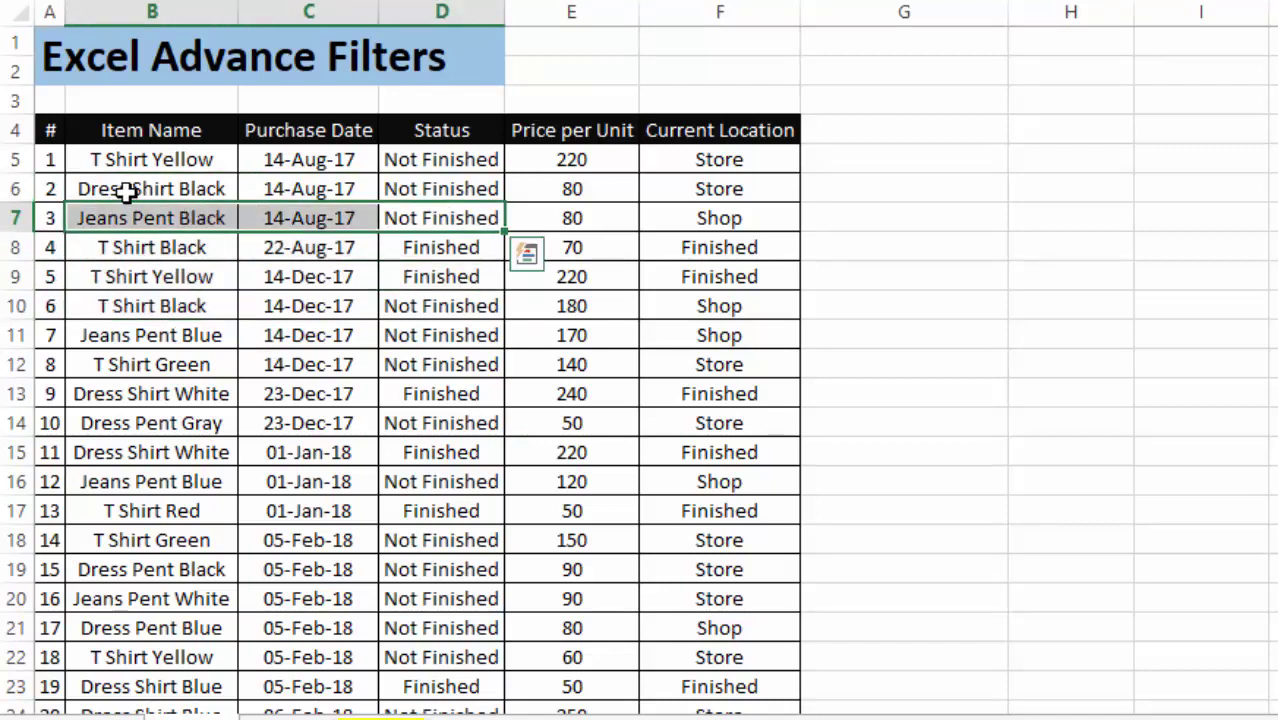
left_click(414, 200)
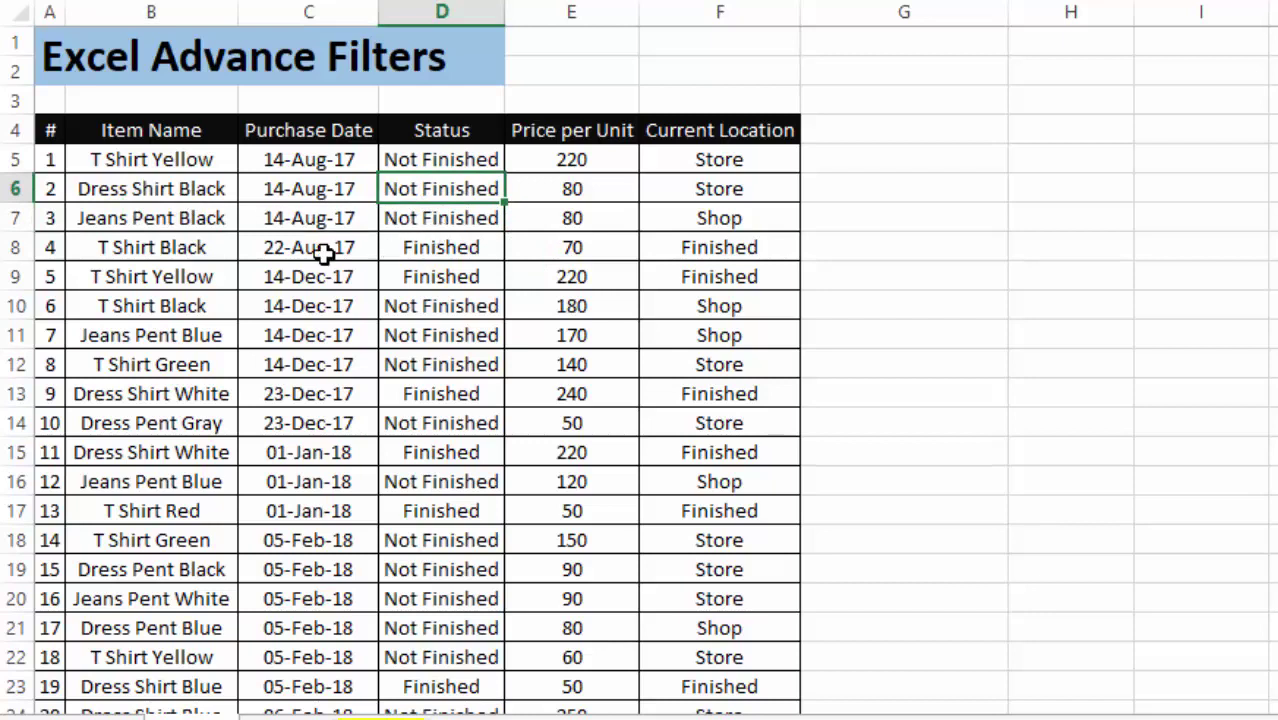
left_click_drag(575, 192, 160, 218)
left_click(698, 220)
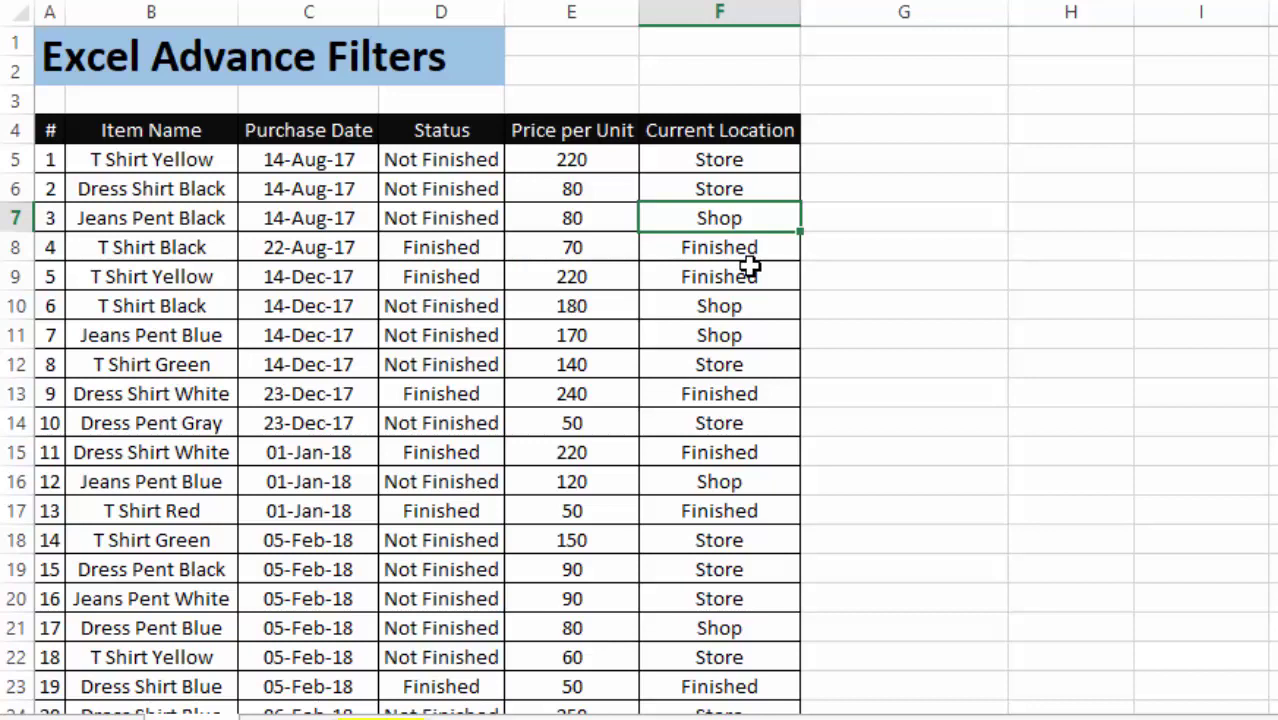
left_click(1070, 363)
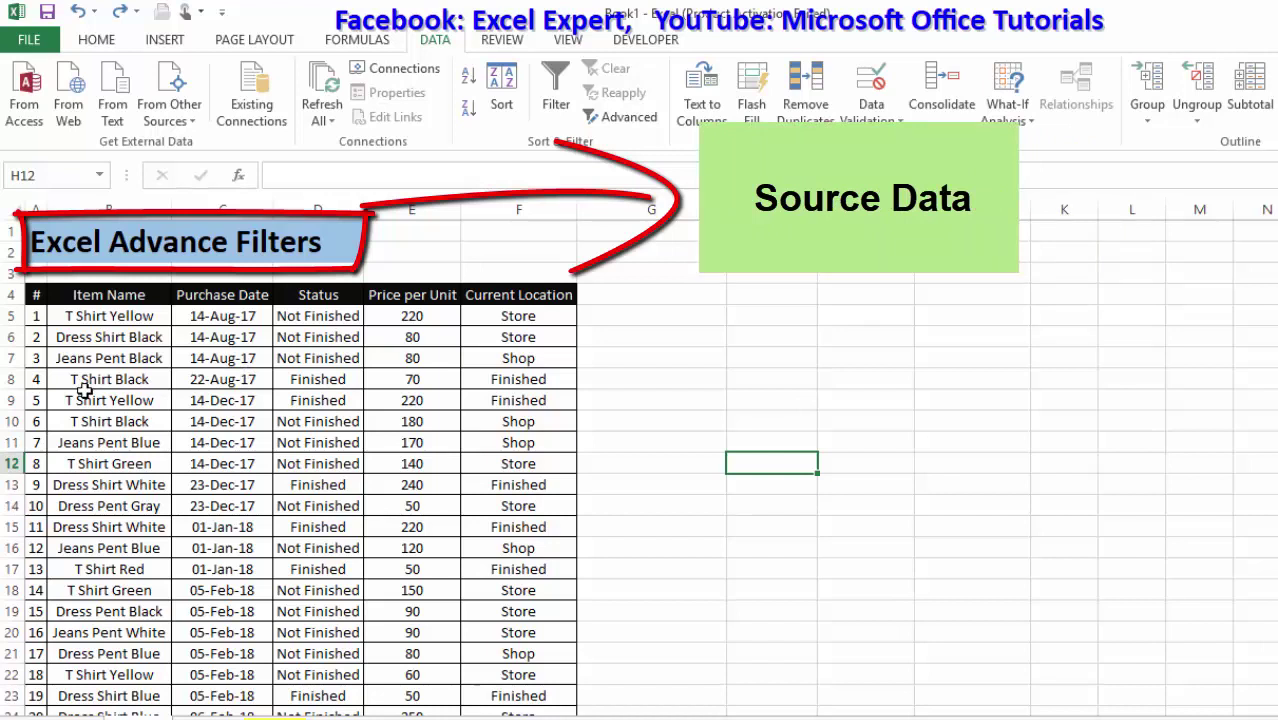
- Review the source table's header row and the Item Name and Status entries as possible filter criteria
left_click_drag(86, 396, 465, 538)
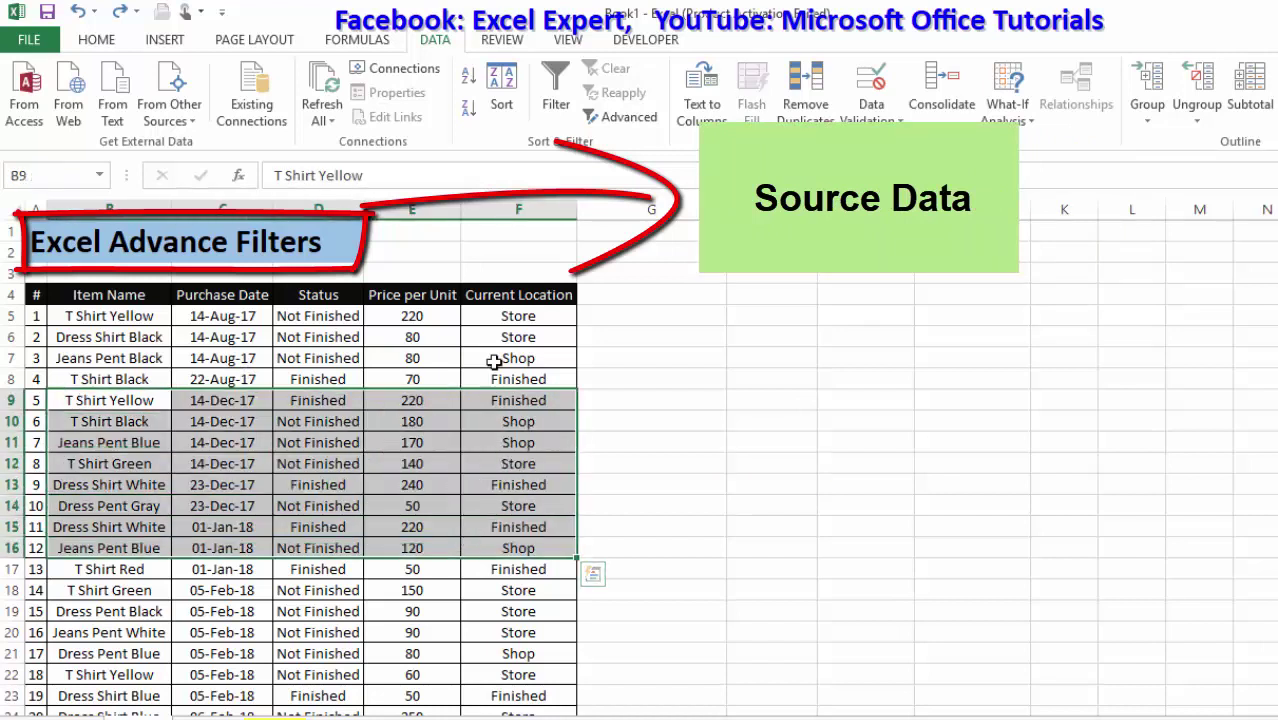
left_click(497, 356)
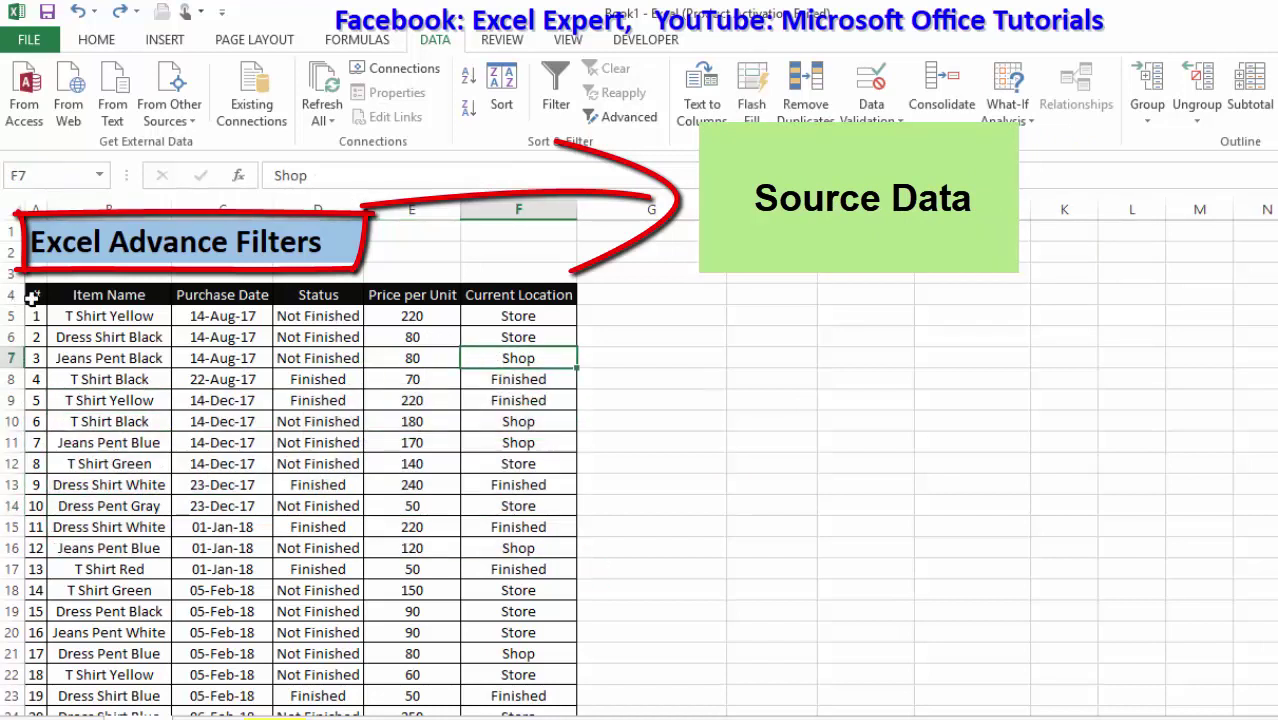
left_click_drag(32, 296, 525, 295)
left_click(505, 398)
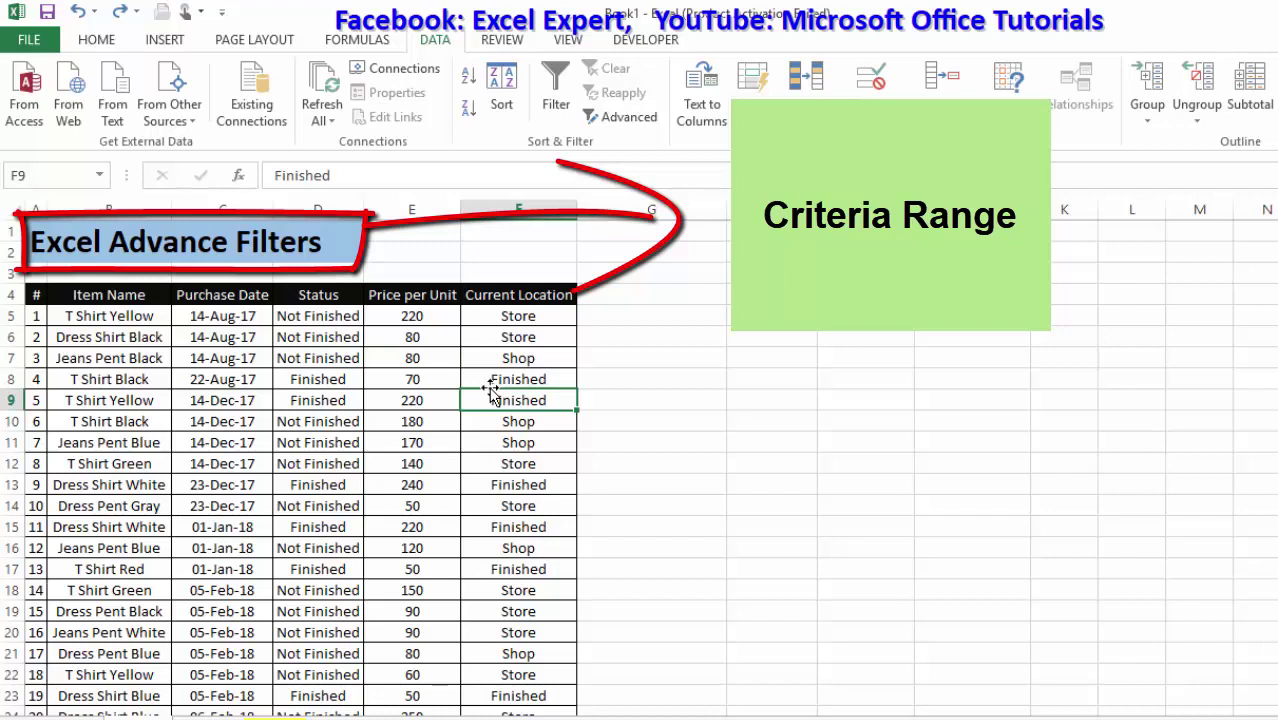
left_click(380, 382)
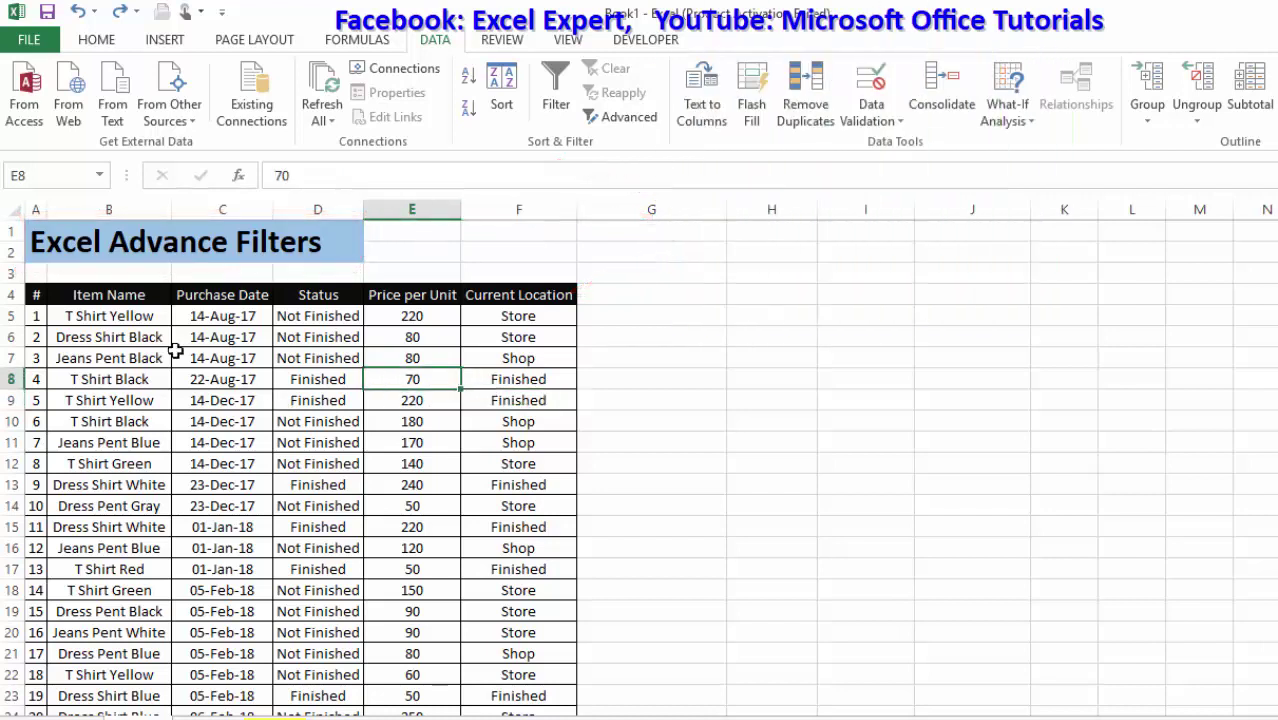
left_click_drag(130, 356, 486, 467)
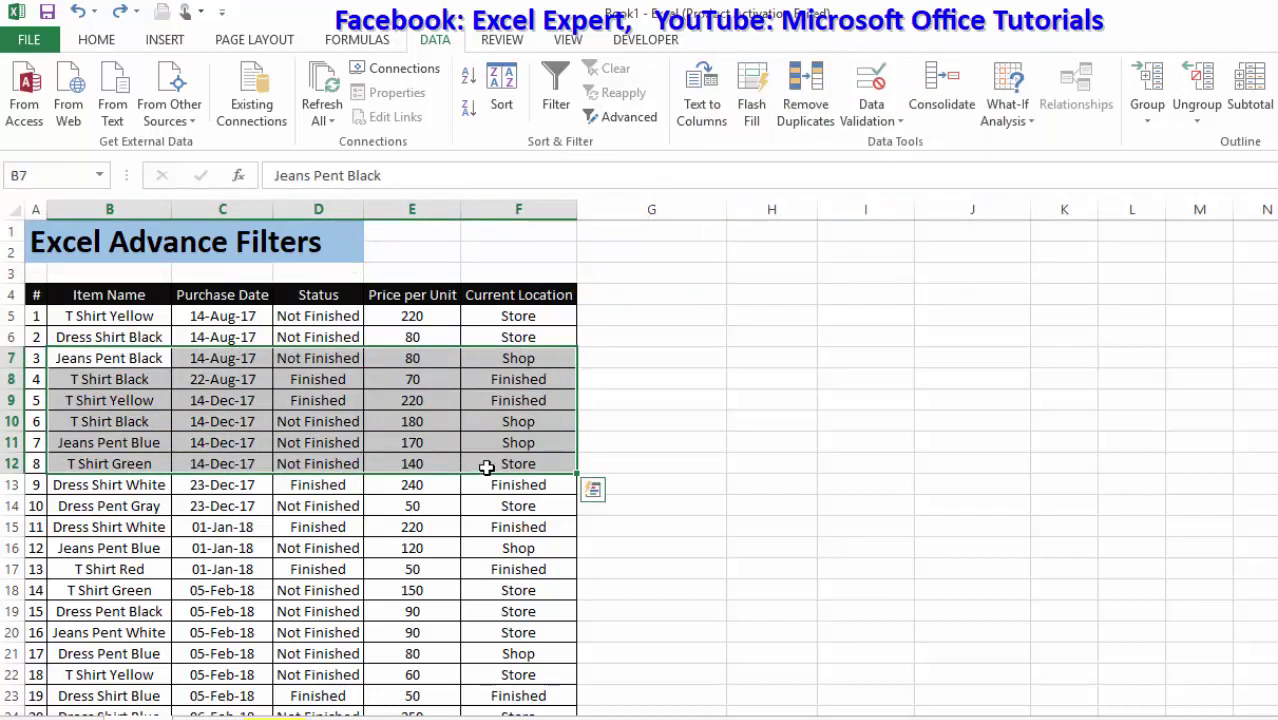
left_click(308, 400)
left_click(114, 352)
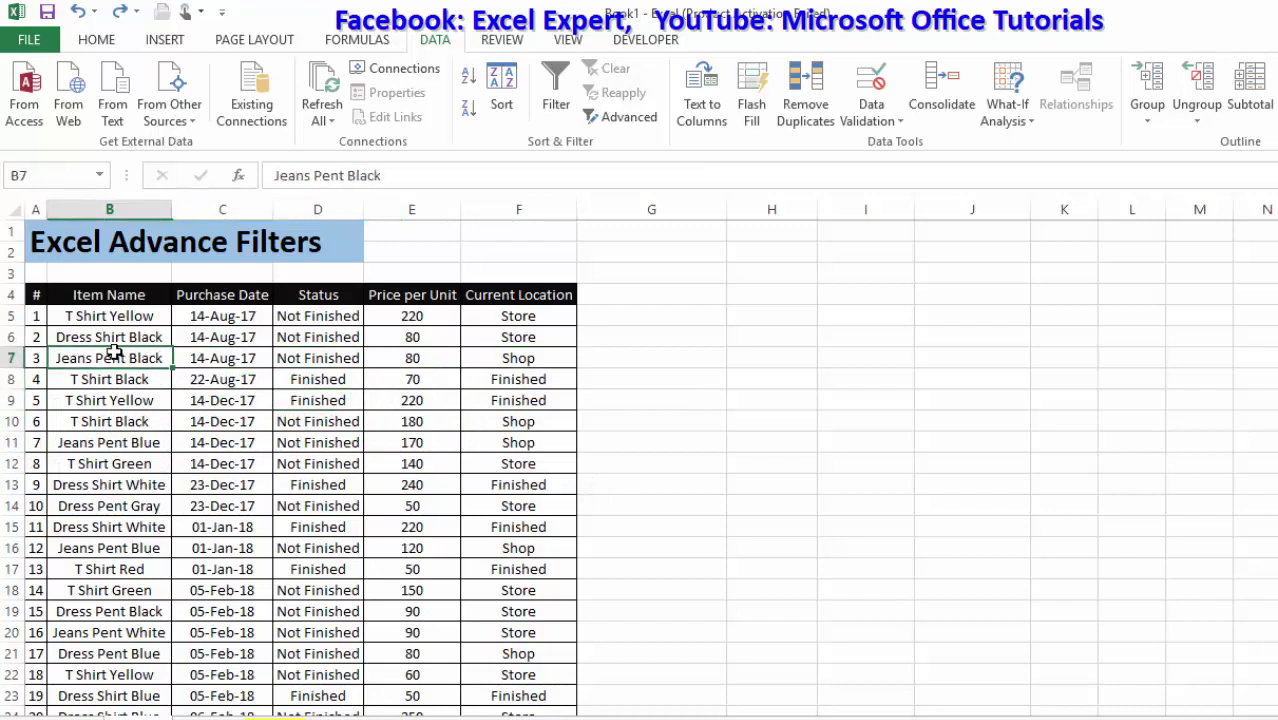
left_click(123, 332)
left_click(133, 360)
left_click(335, 294)
left_click(320, 379)
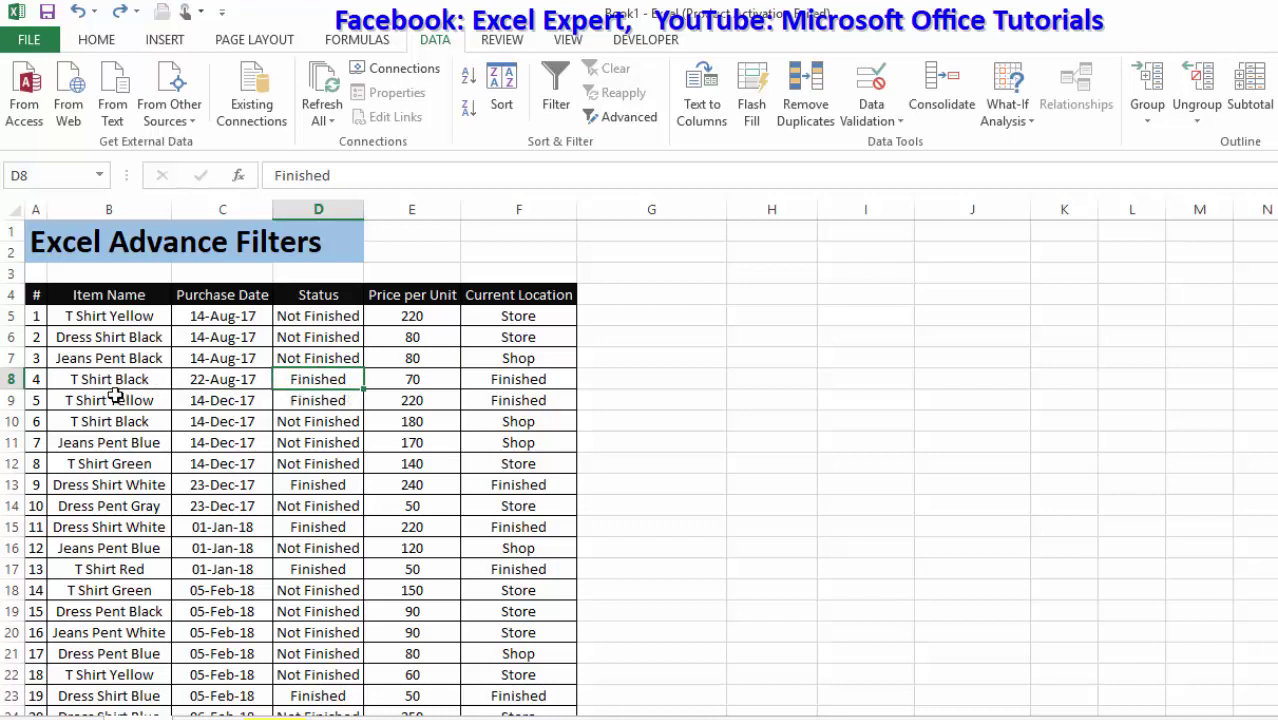
- Build a criteria range by copying the Status header to I1 and a Finished entry from the Status column to I2
left_click(337, 302)
key("ctrl+c")
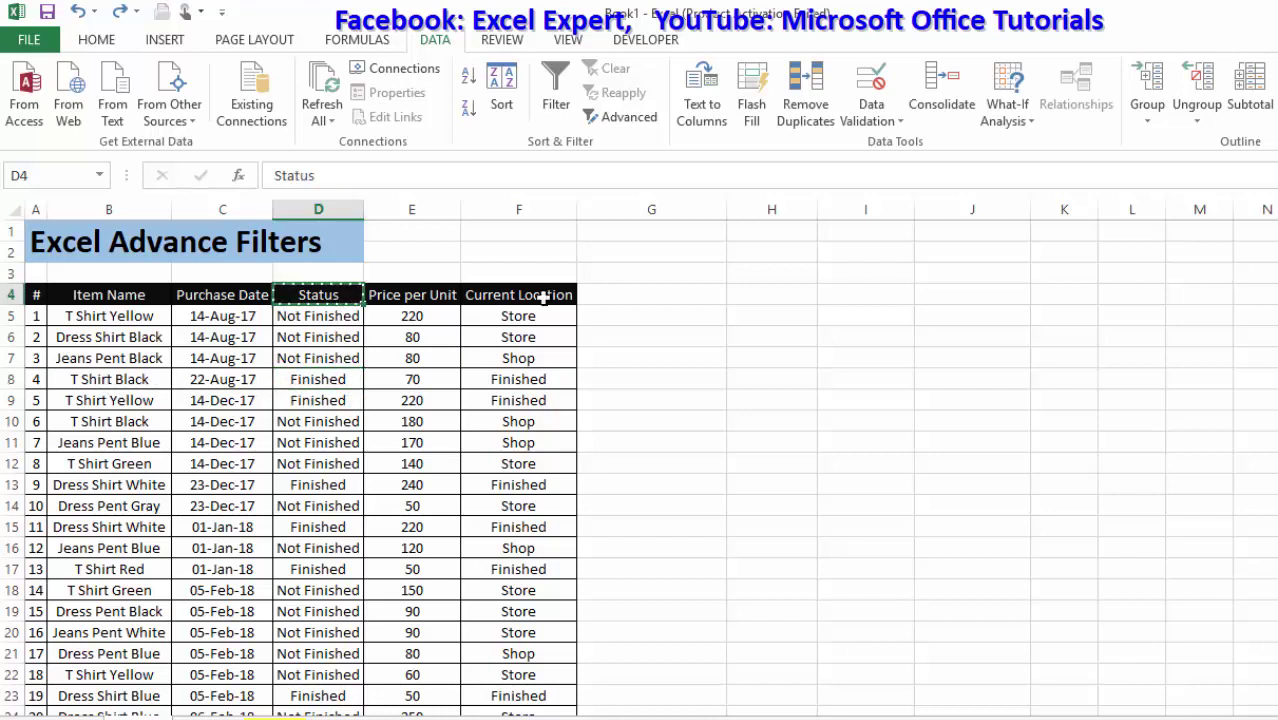
left_click(887, 228)
key("ctrl+v")
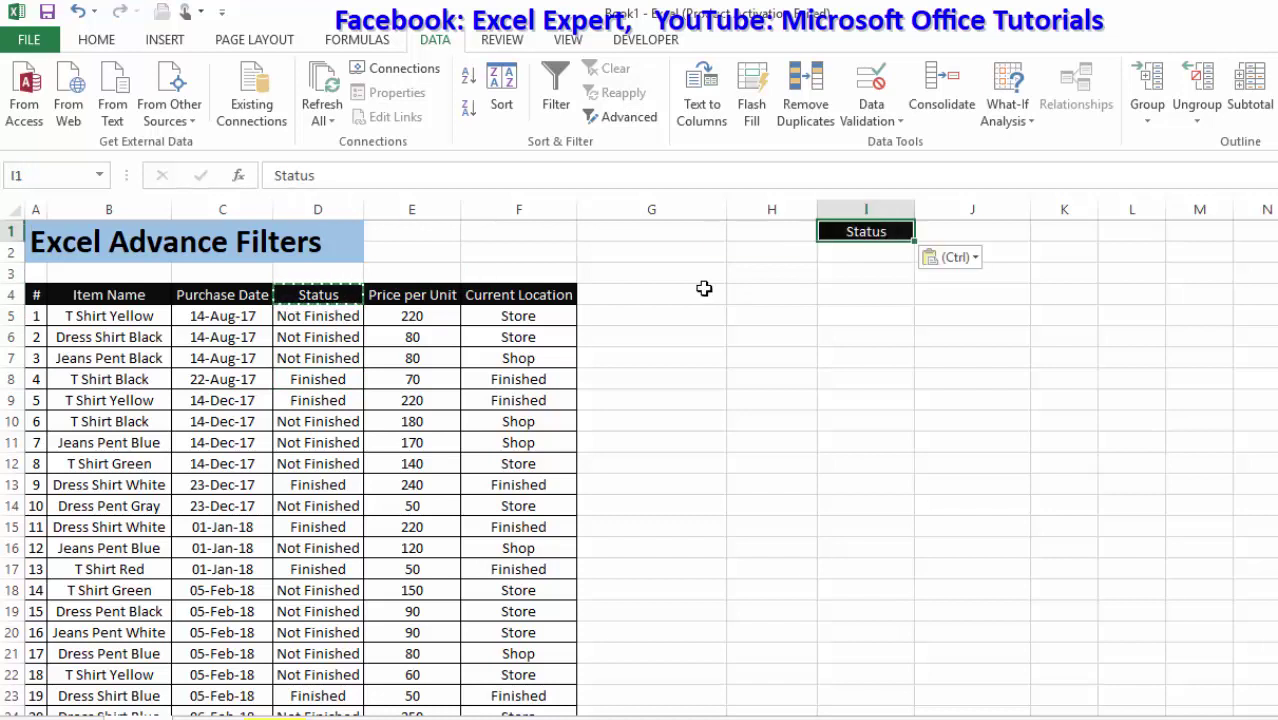
left_click(352, 384)
key("ctrl+c")
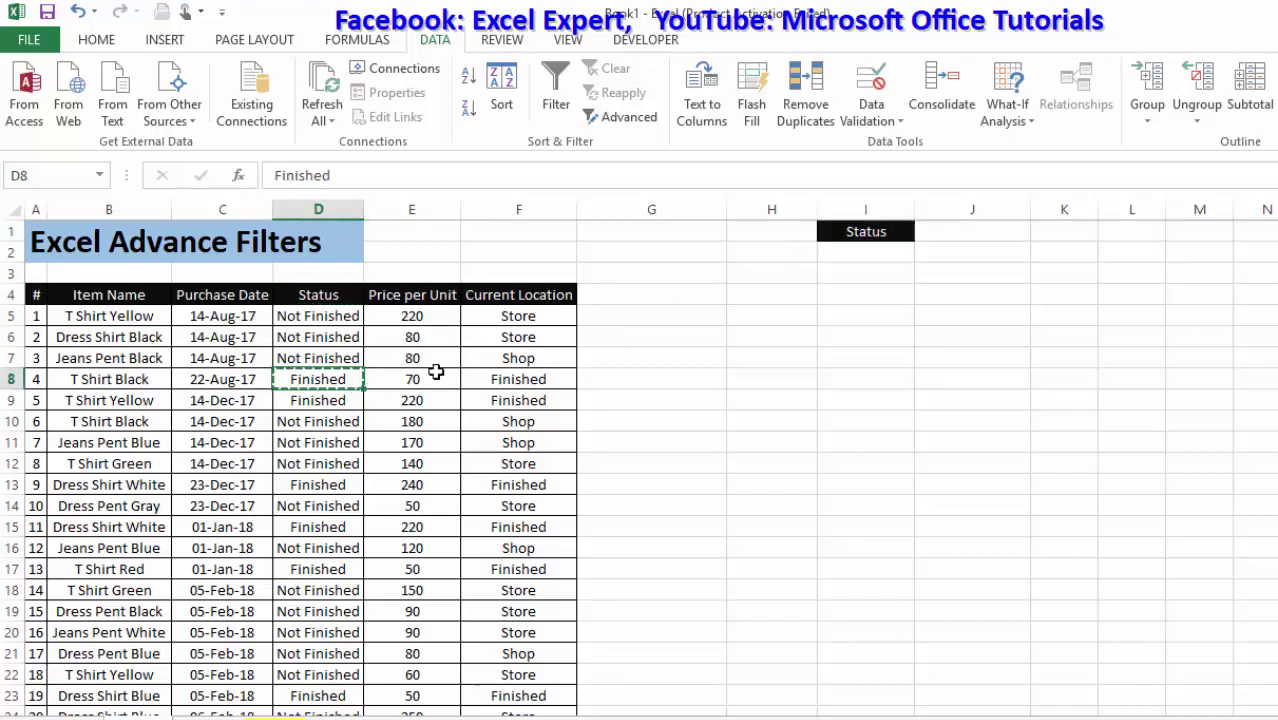
left_click(860, 252)
key("ctrl+v")
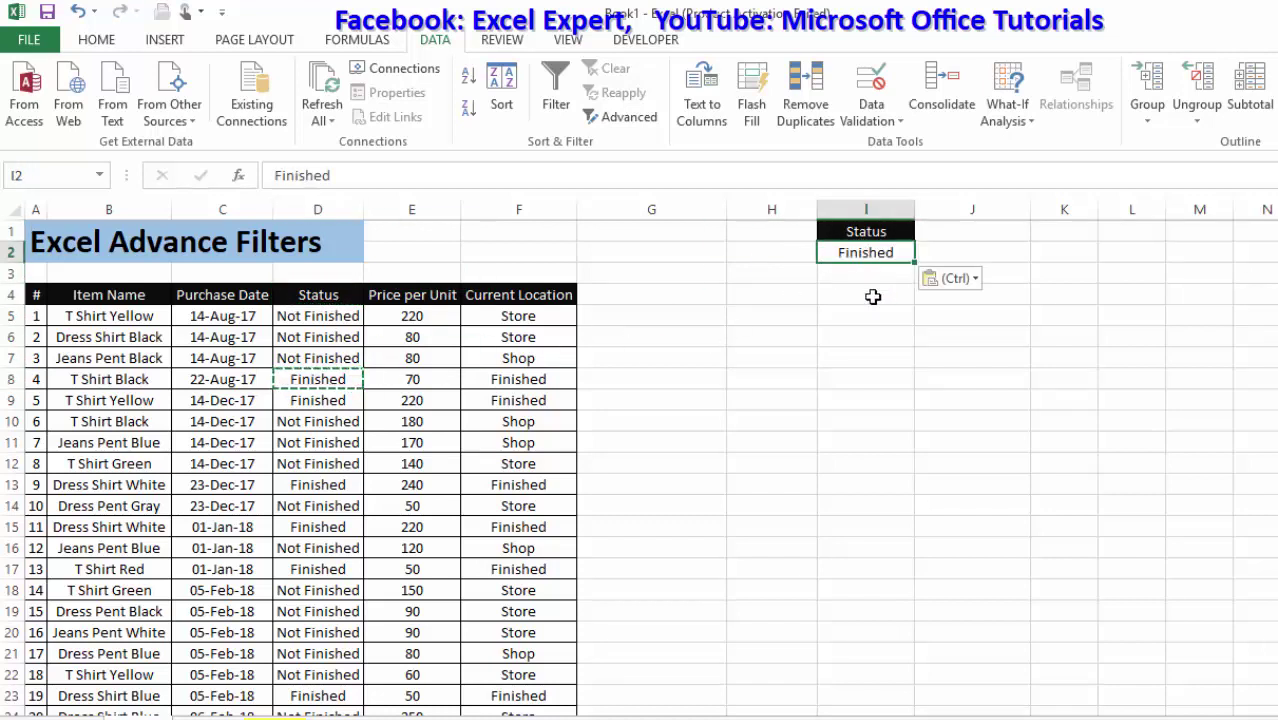
left_click(866, 296)
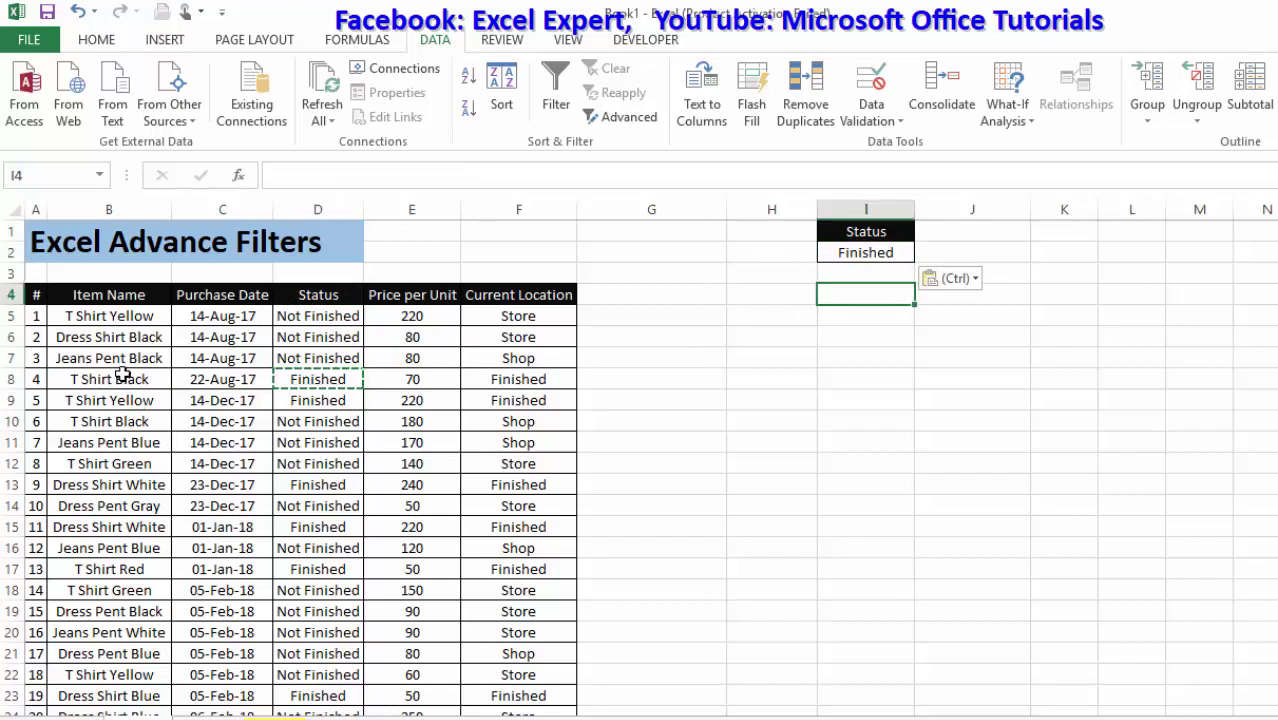
left_click_drag(120, 376, 124, 400)
left_click_drag(143, 337, 318, 569)
left_click(866, 228)
left_click(515, 440)
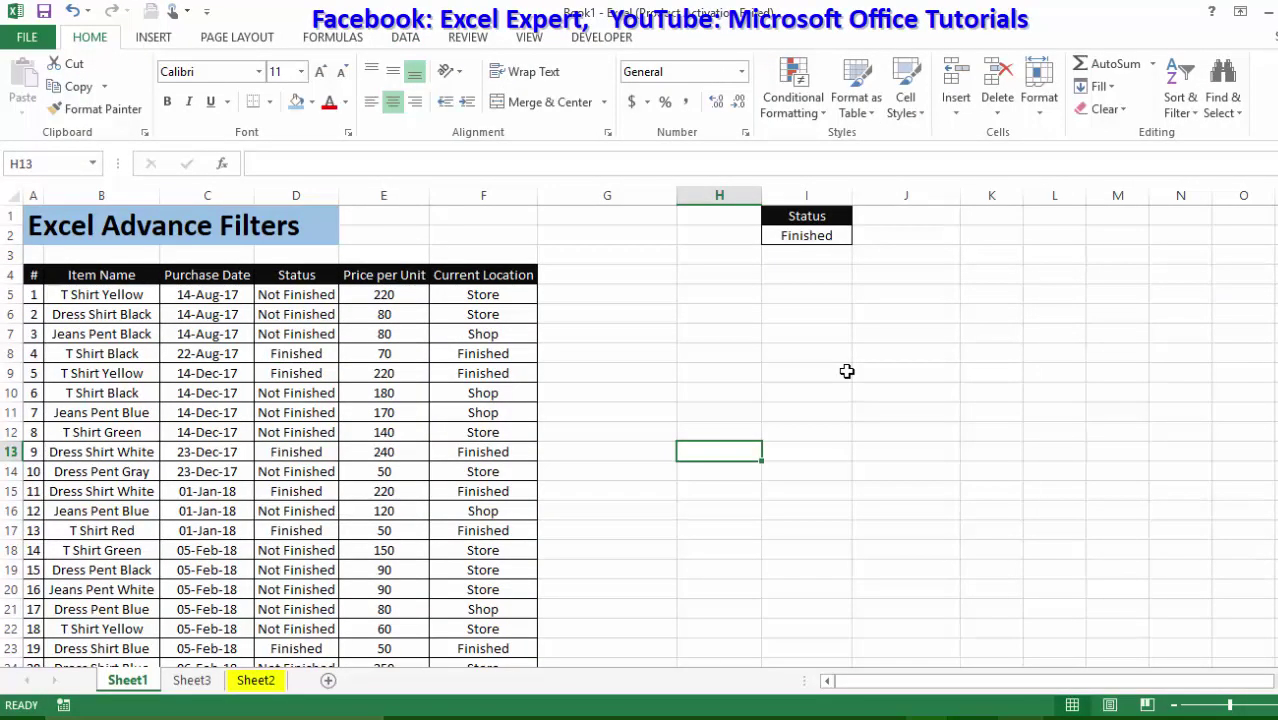
- Start an Advanced Filter and set its list range to the whole table, A4:F81 on Sheet1
left_click(406, 40)
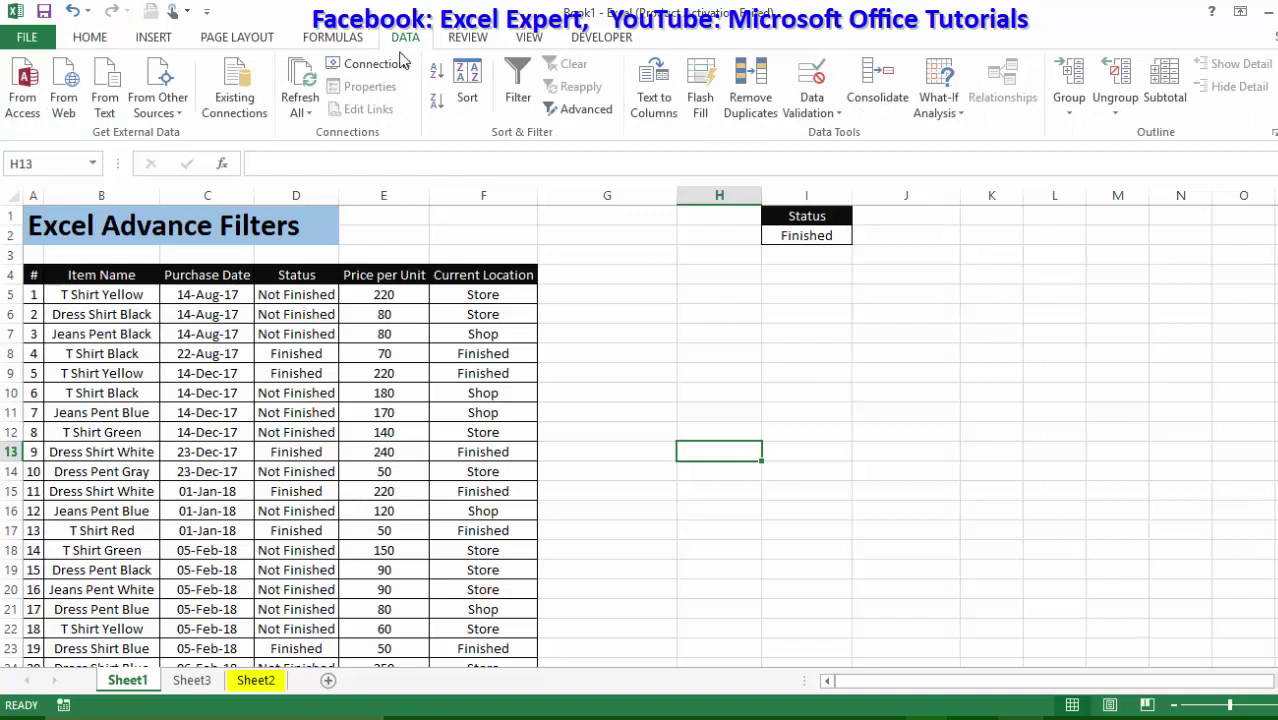
left_click(585, 109)
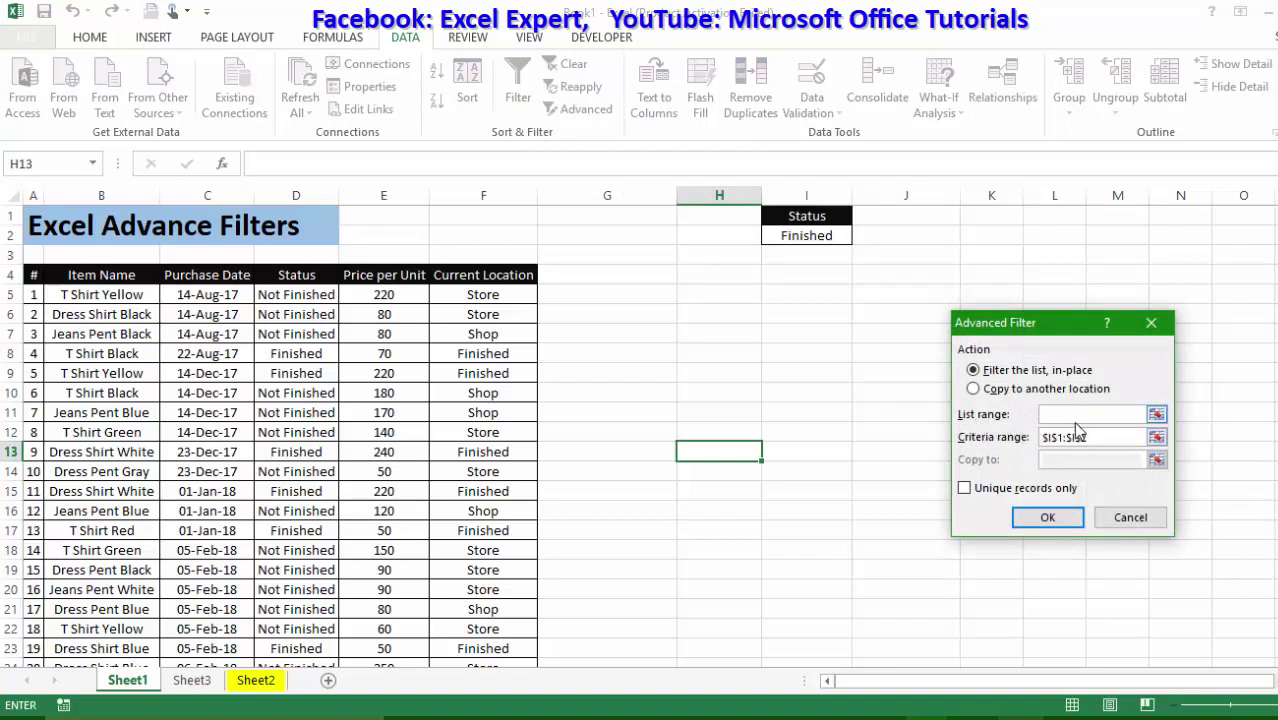
left_click_drag(497, 283, 34, 292)
key("ctrl+shift+Down")
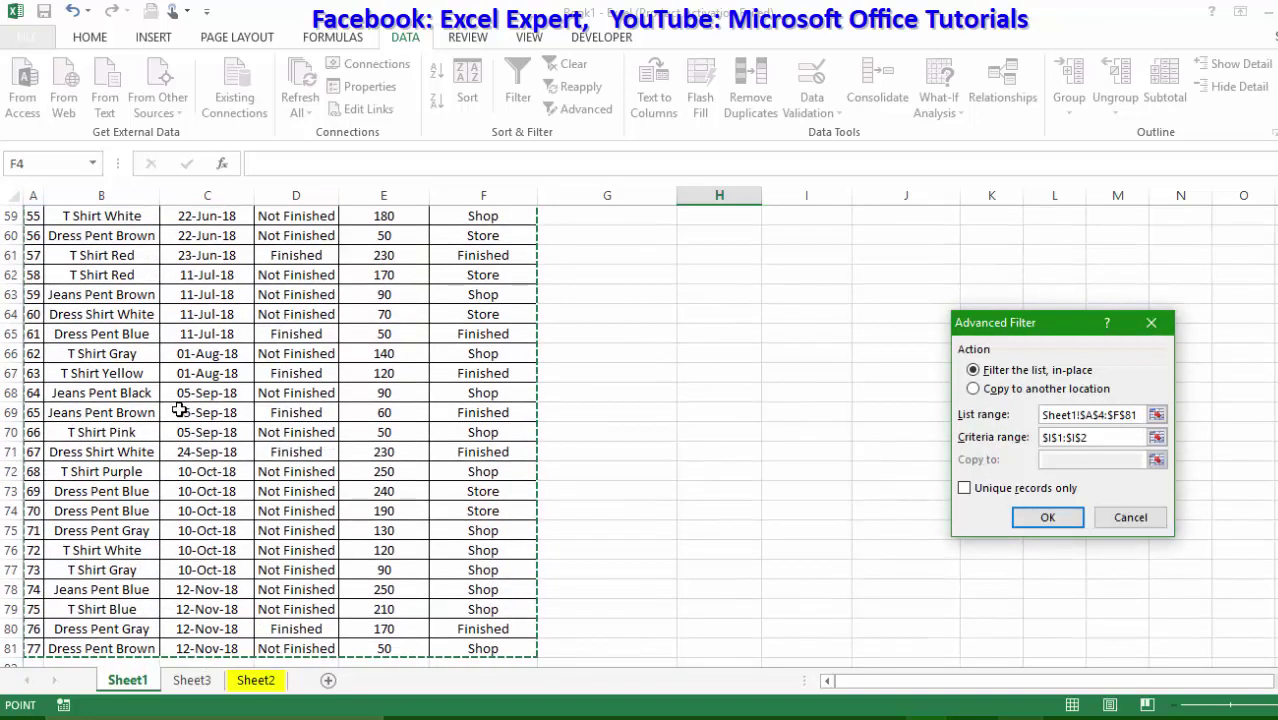
scroll(676, 483, "up", 6)
scroll(1105, 425, "up", 7)
- Replace the criteria range with the Status and Finished cells I1:I2 and apply the filter in place
left_click(1098, 437)
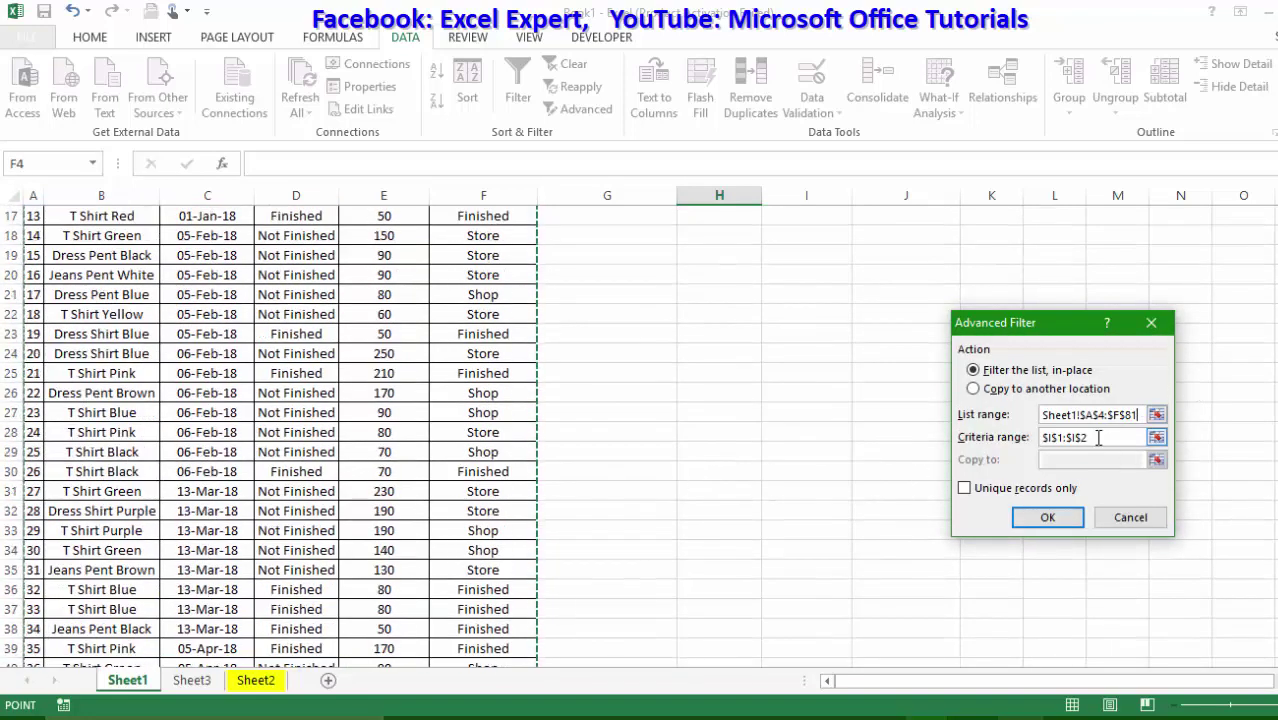
scroll(1098, 437, "up", 2)
scroll(1098, 437, "up", 3)
key("BackSpace")
key("BackSpace")
key("BackSpace")
key("BackSpace")
key("BackSpace")
key("BackSpace")
key("BackSpace")
key("BackSpace")
key("BackSpace")
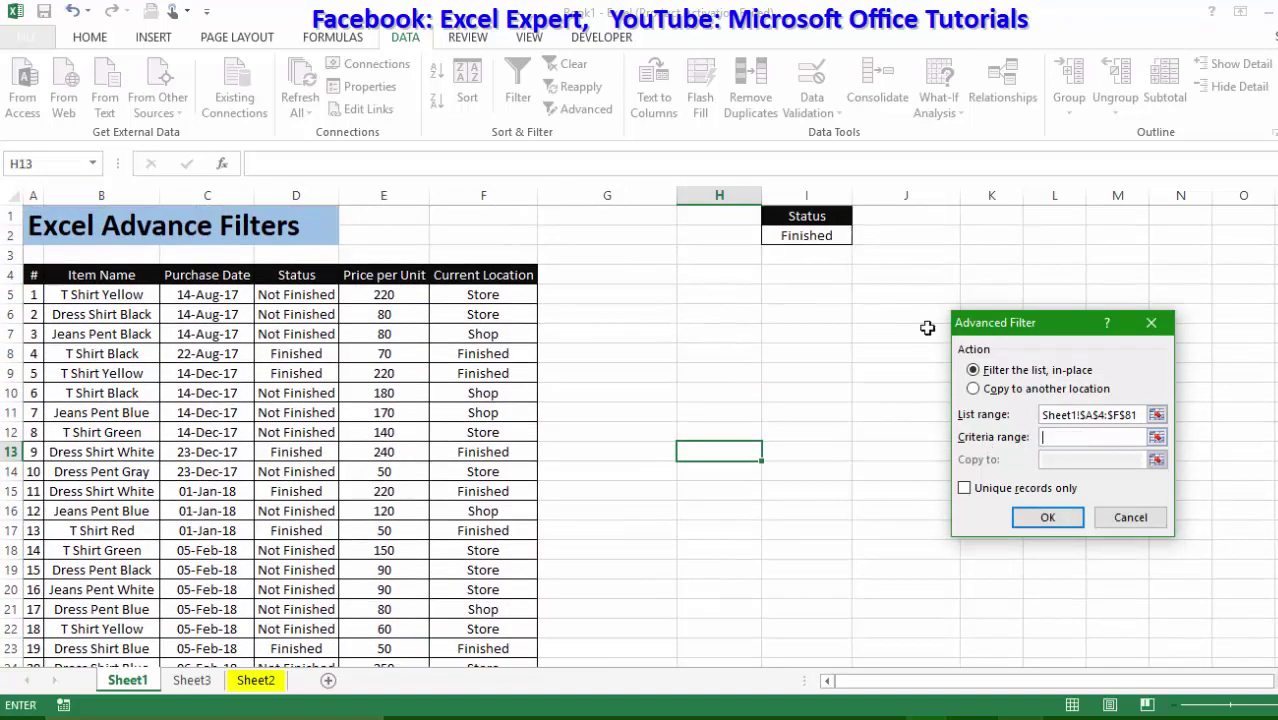
left_click_drag(793, 212, 797, 230)
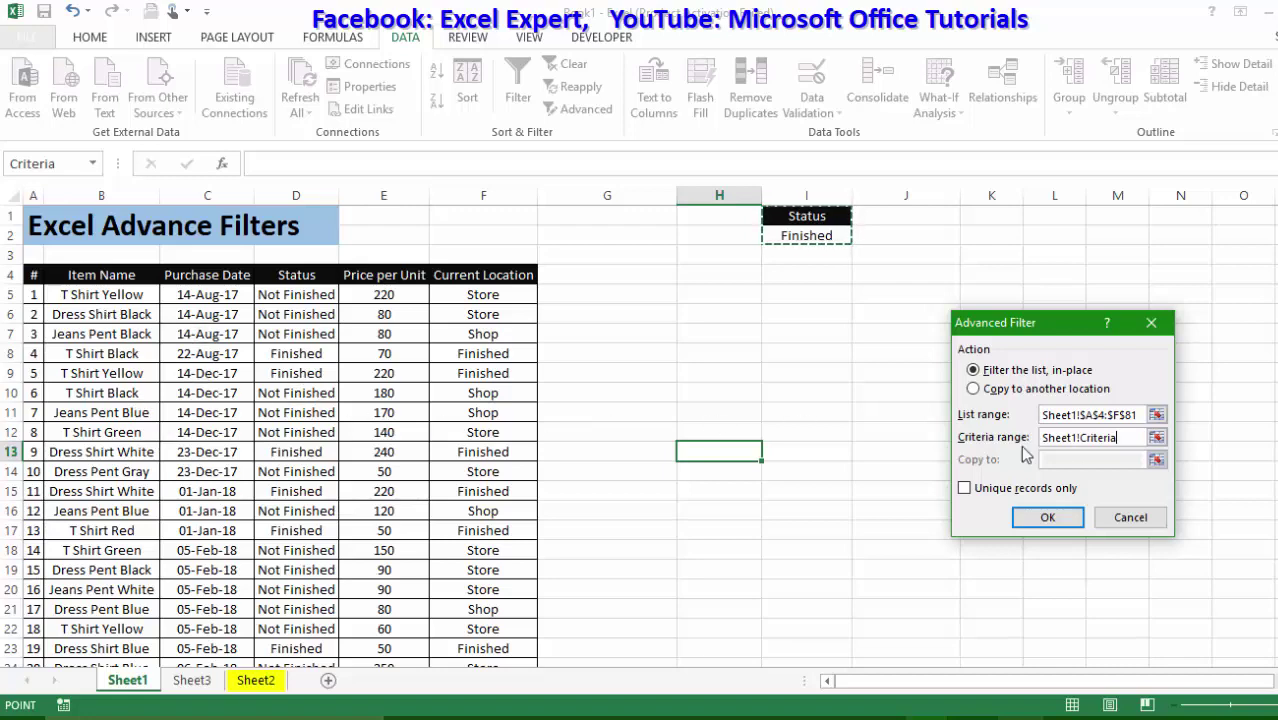
left_click(1047, 517)
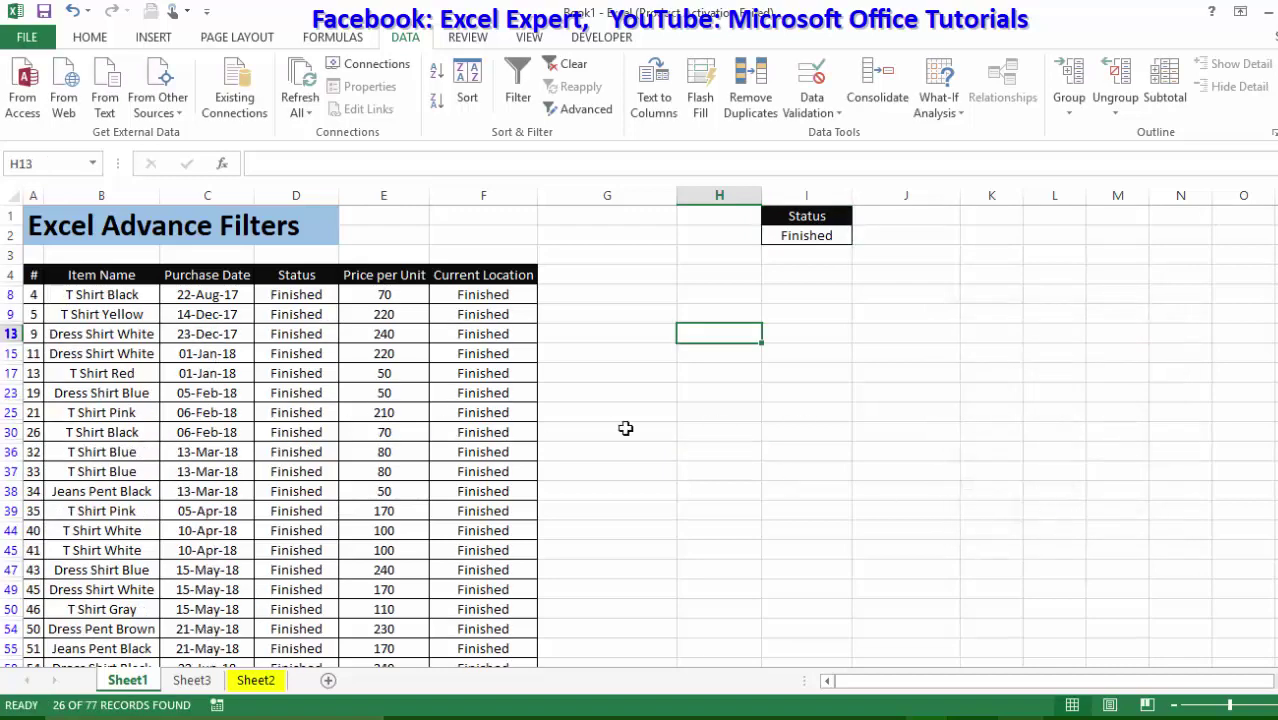
- Check the filtered rows' Status values against the Finished criterion in I2
left_click(242, 313)
left_click_drag(831, 217, 830, 233)
left_click(830, 233)
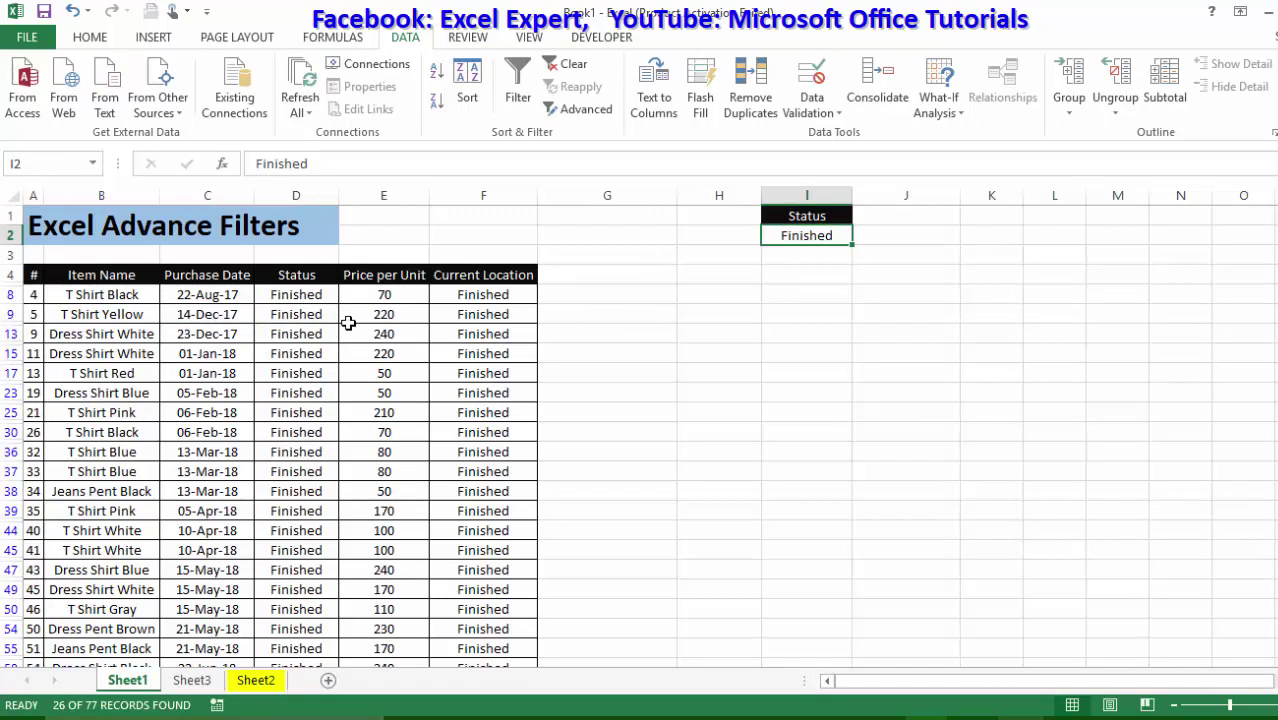
left_click(266, 347)
left_click(822, 235)
left_click_drag(103, 294, 210, 296)
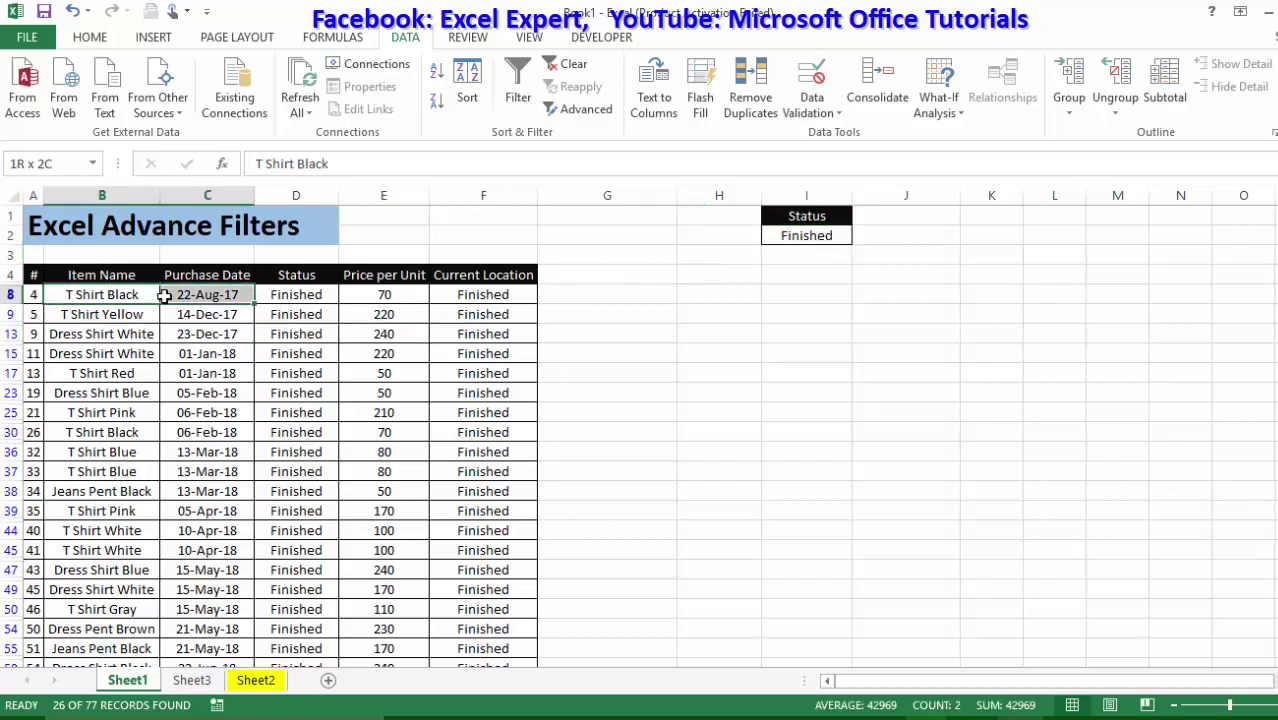
left_click(350, 310)
left_click_drag(80, 292, 350, 292)
left_click_drag(490, 291, 200, 352)
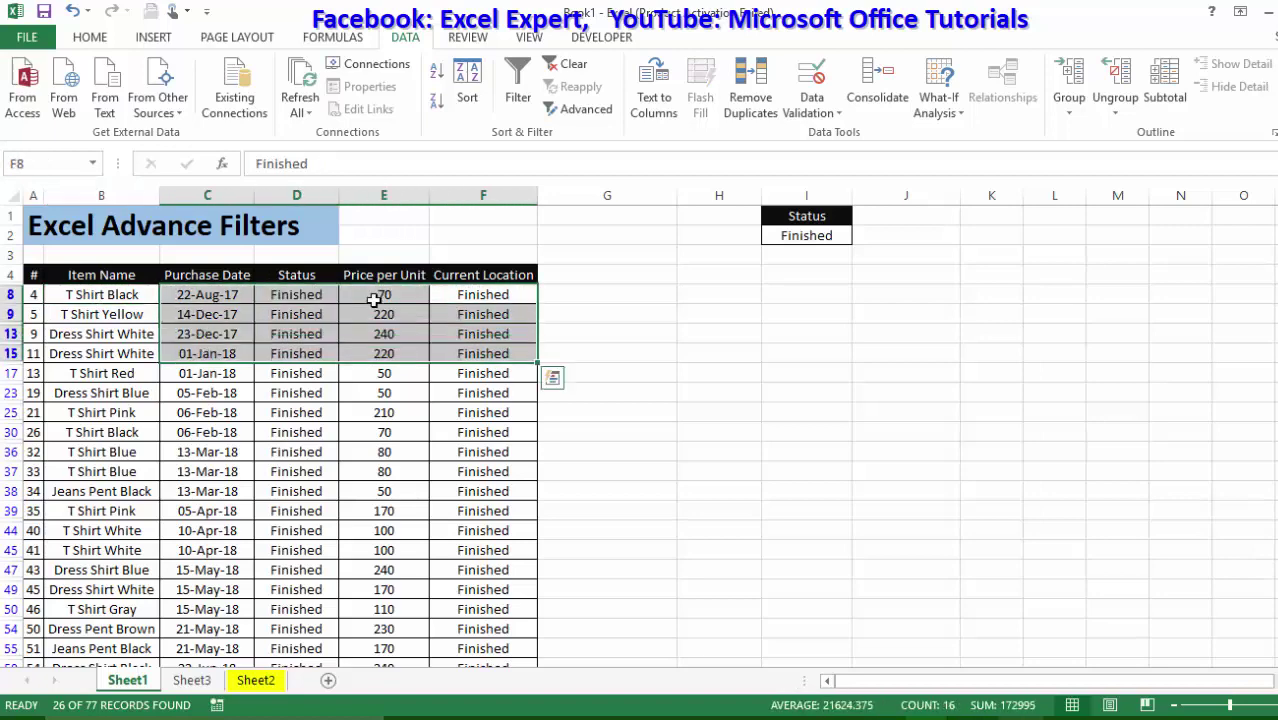
left_click_drag(320, 294, 304, 645)
scroll(43, 432, "up", 3)
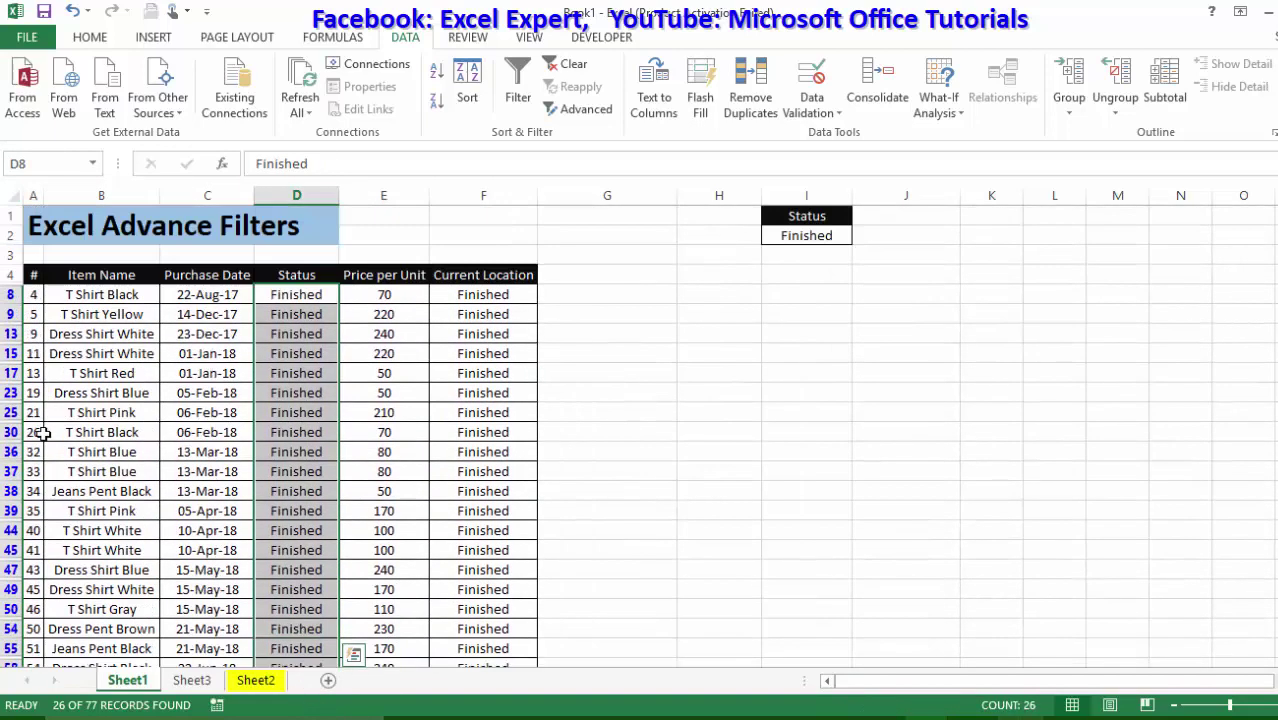
left_click(102, 314)
left_click(307, 316)
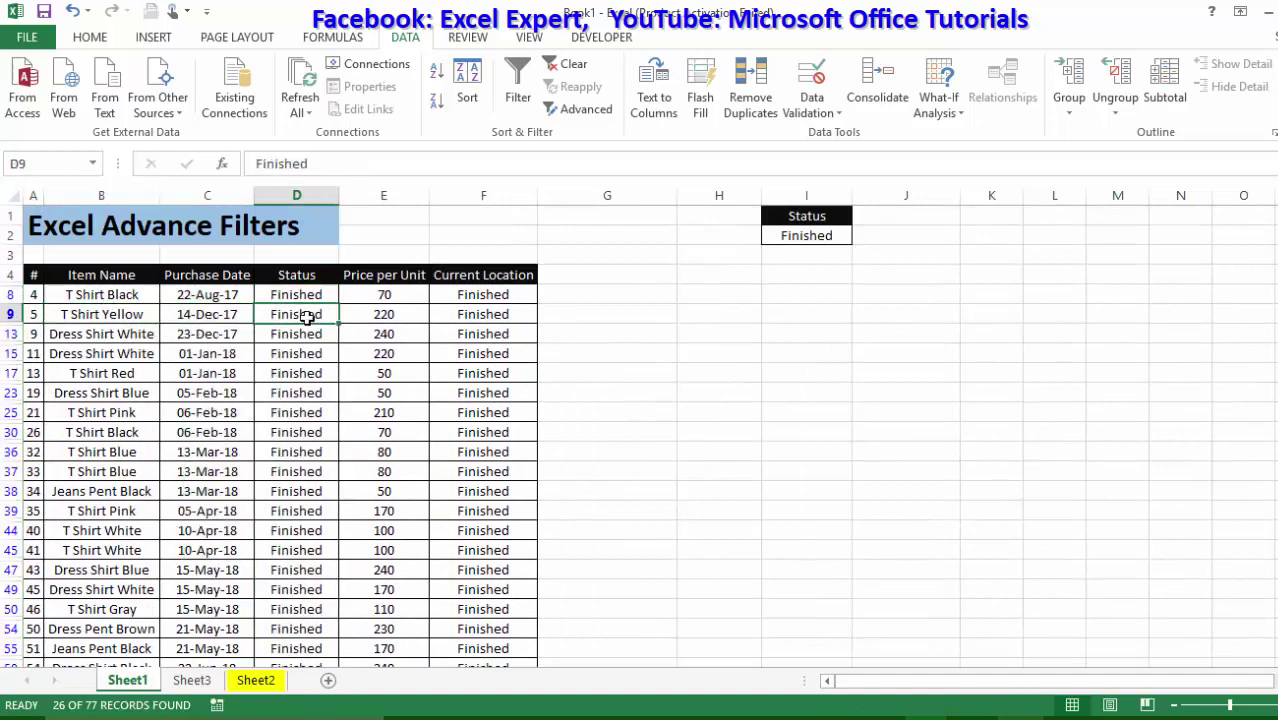
- Clear the Status filter and replace the criteria header in I1 with a copy of the Item Name header
left_click(566, 64)
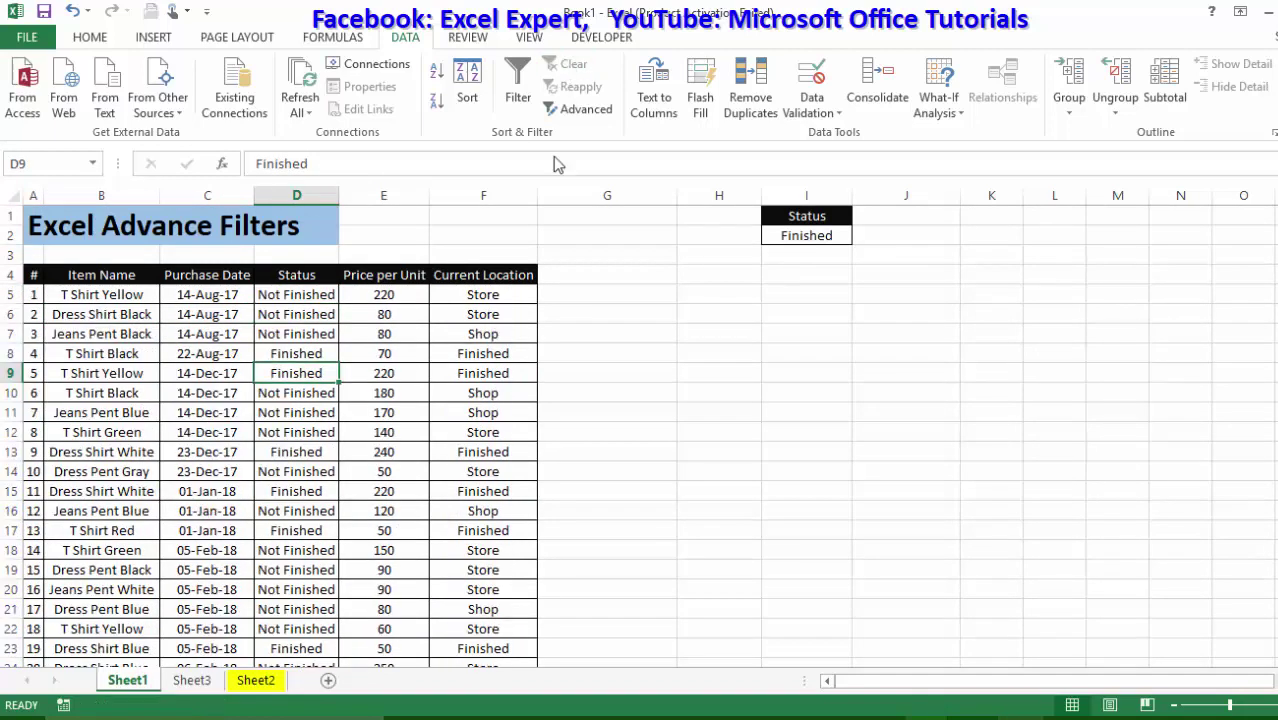
left_click(389, 511)
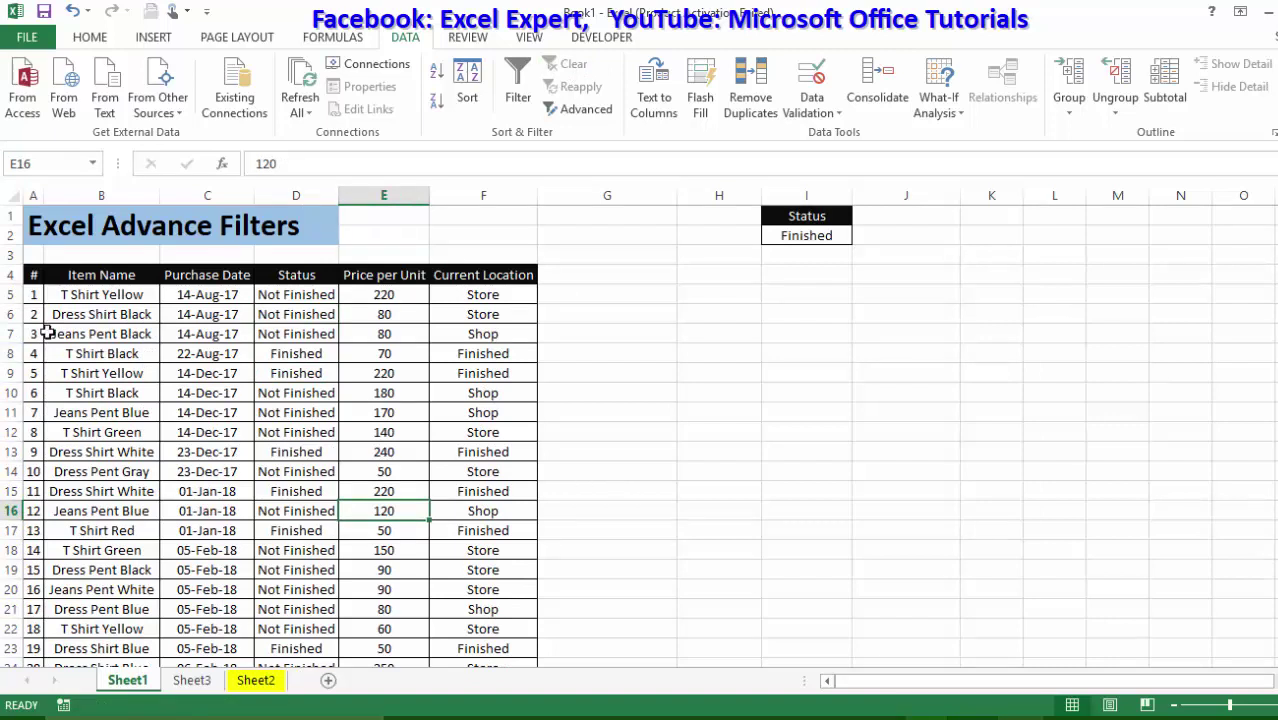
left_click(81, 281)
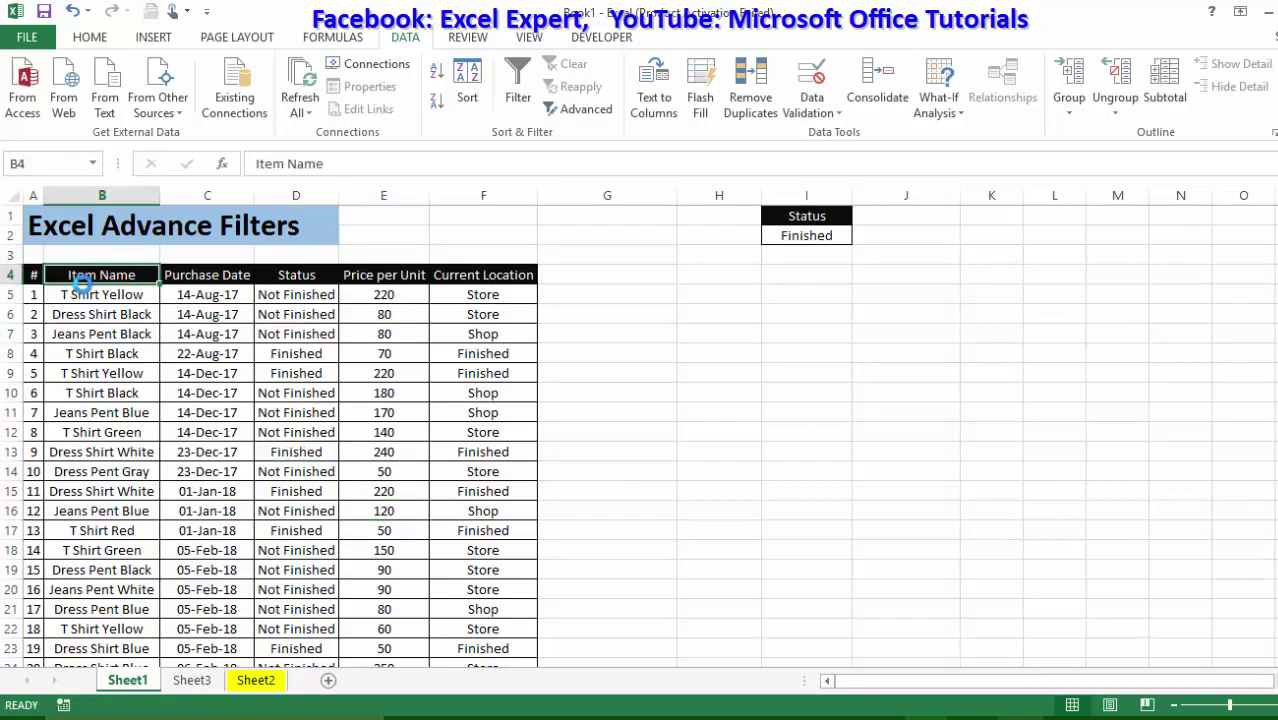
key("ctrl+c")
left_click(791, 214)
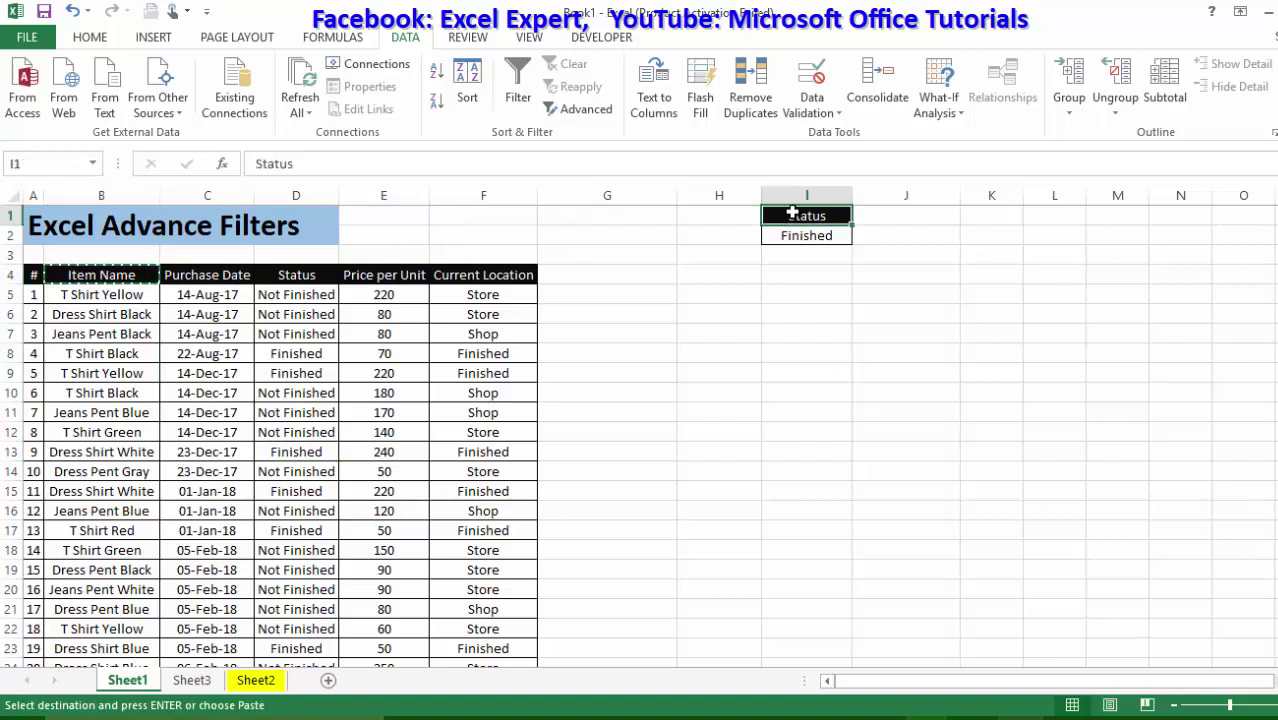
key("ctrl+v")
- Replace the criterion in I2 with a T Shirt Yellow entry copied from the Item Name column
left_click(143, 371)
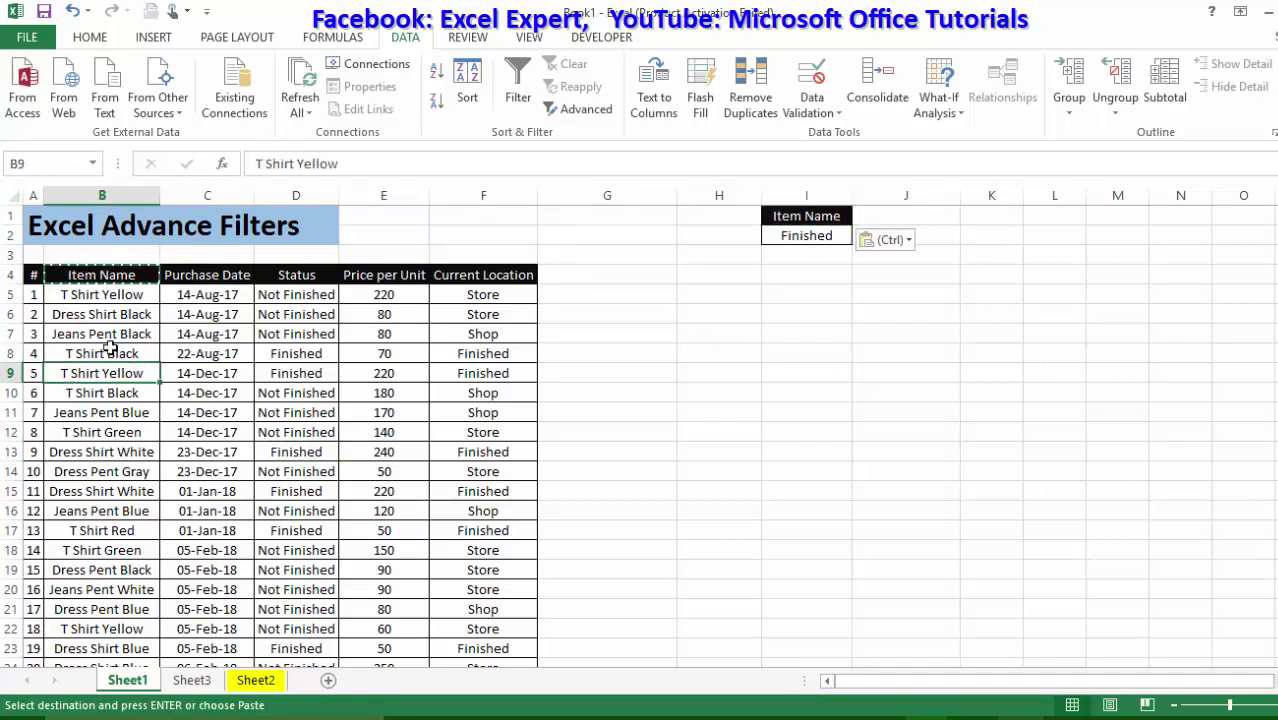
left_click(106, 314)
left_click(141, 292)
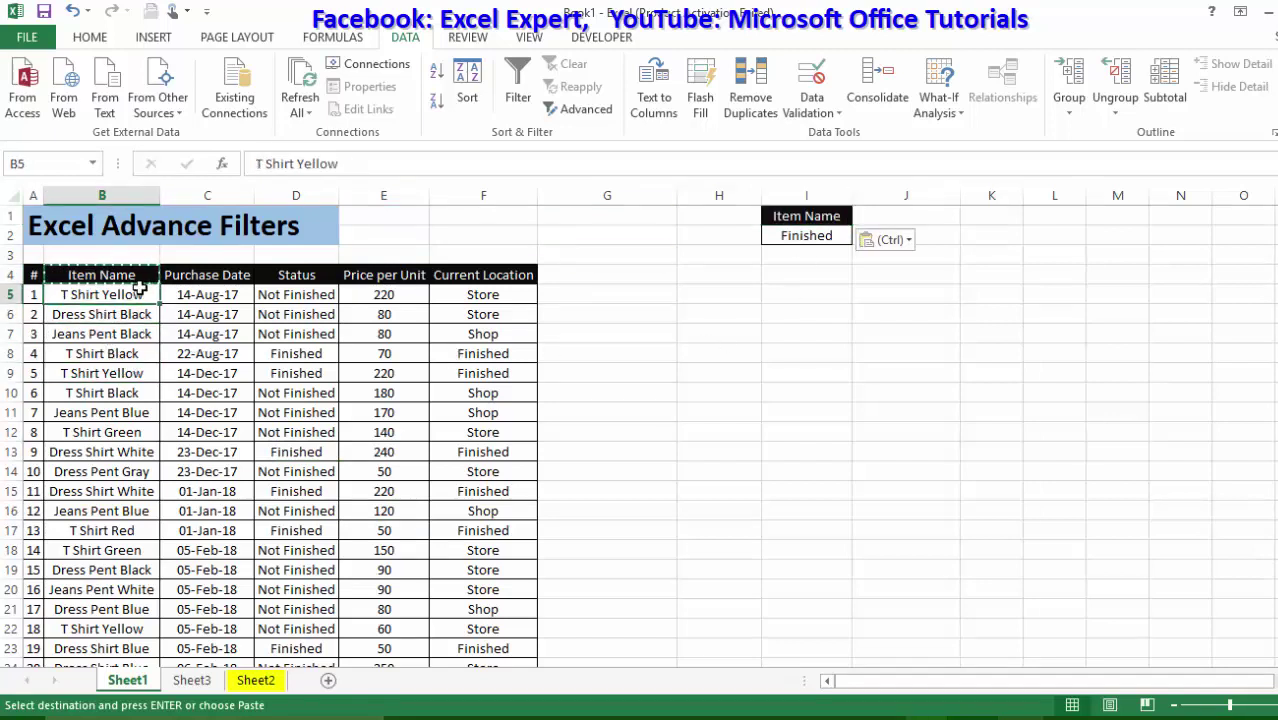
key("ctrl+c")
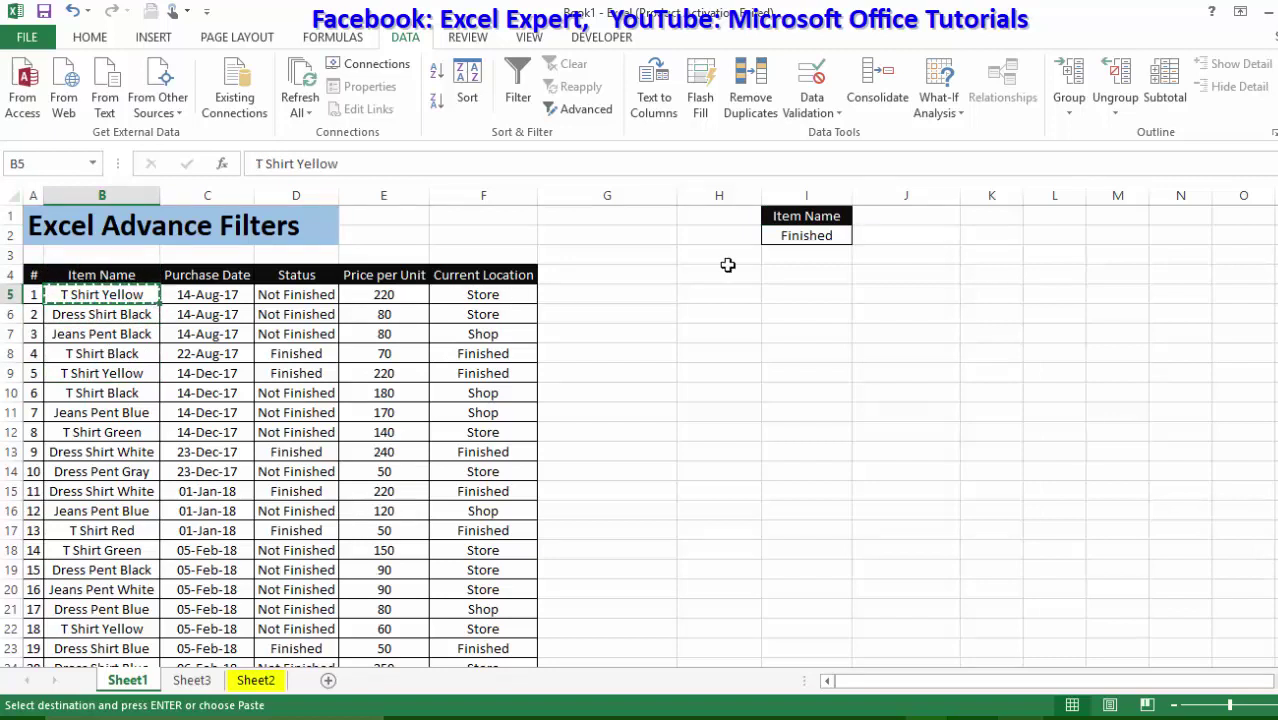
left_click(793, 240)
key("ctrl+v")
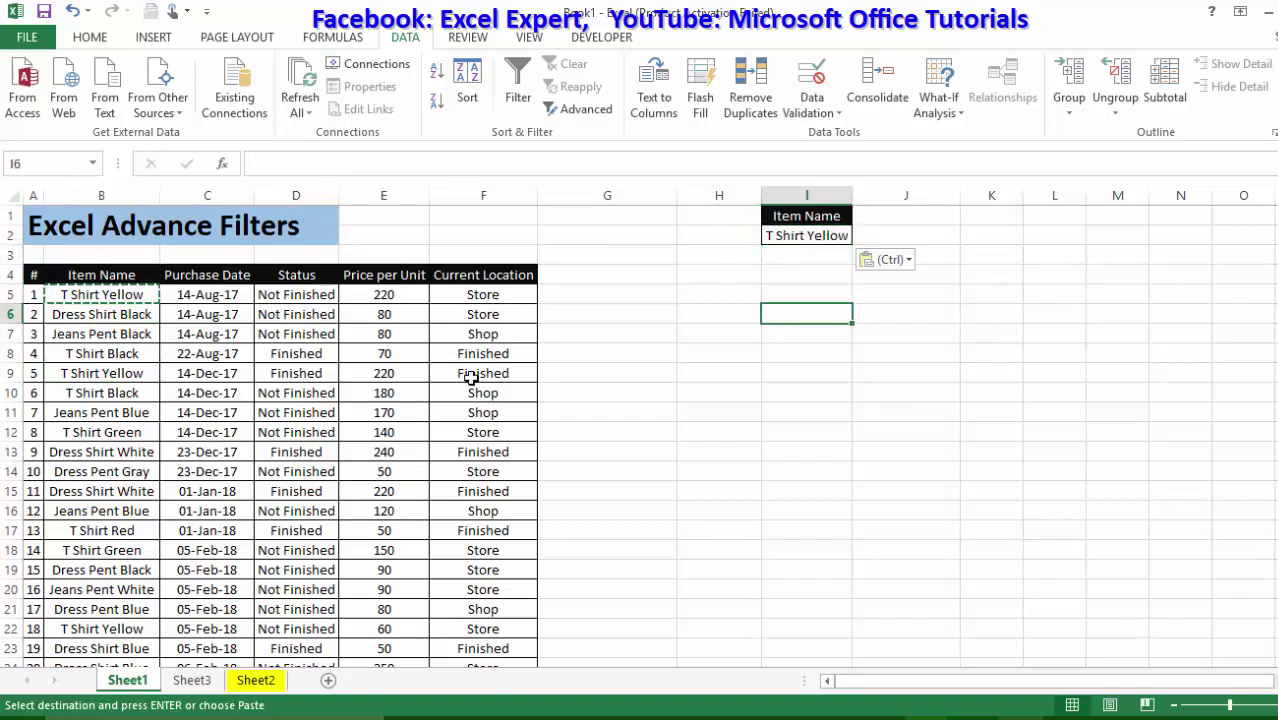
- Apply an in-place Advanced Filter to A4:F81, reselecting the Item Name and T Shirt Yellow cells I1:I2 as the criteria range
left_click(468, 372)
left_click(578, 110)
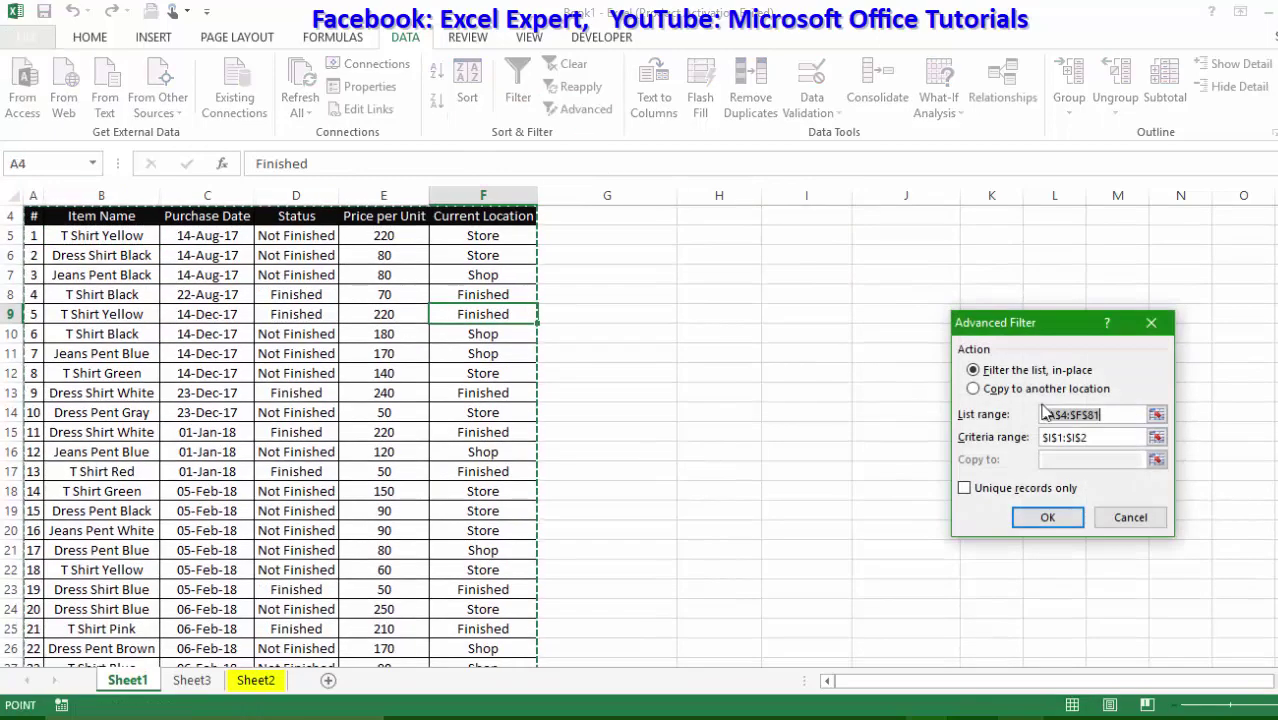
scroll(320, 400, "down", 7)
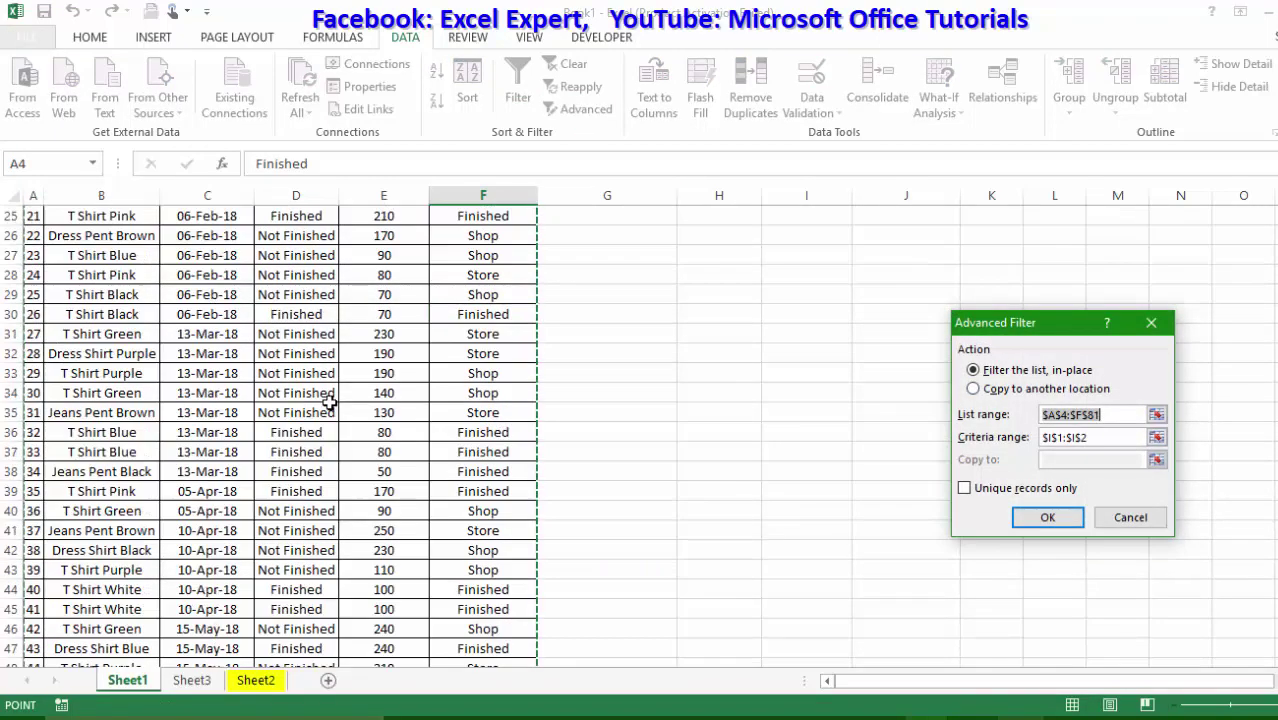
scroll(944, 465, "up", 2)
left_click(1095, 437)
left_click(1075, 437)
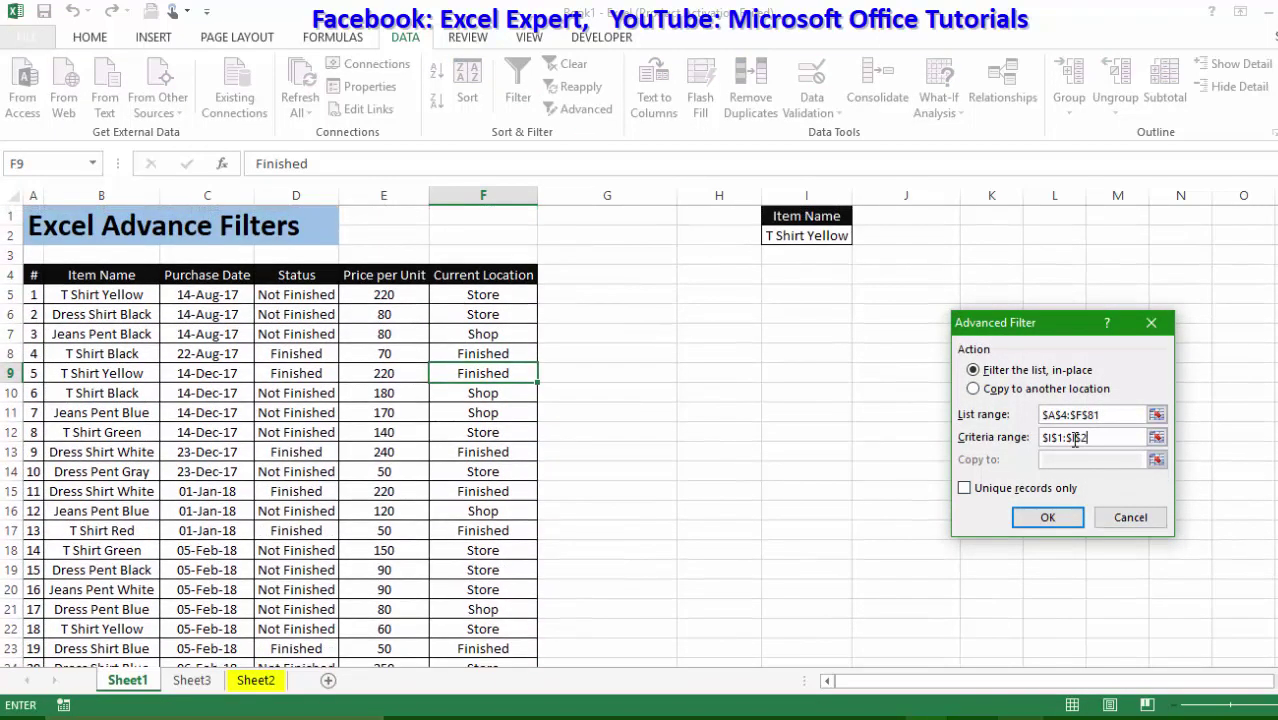
left_click_drag(1099, 438, 996, 436)
left_click(818, 226)
left_click_drag(818, 226, 822, 236)
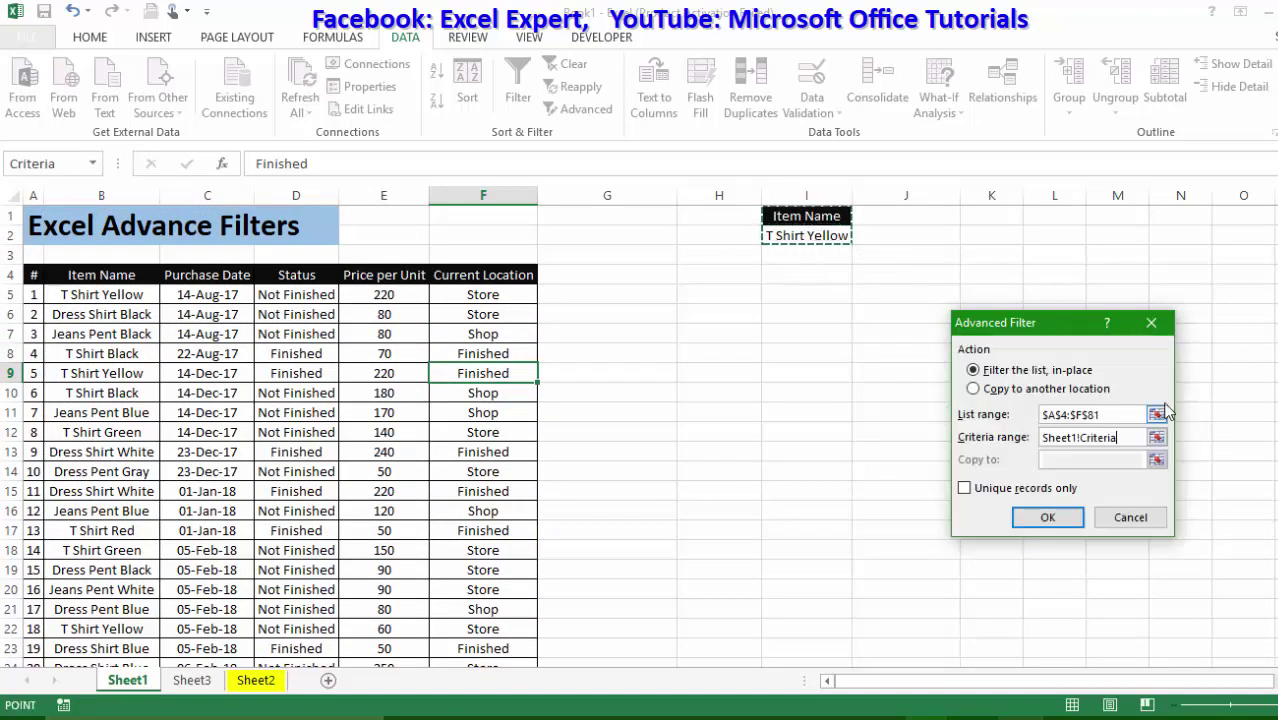
left_click(1048, 517)
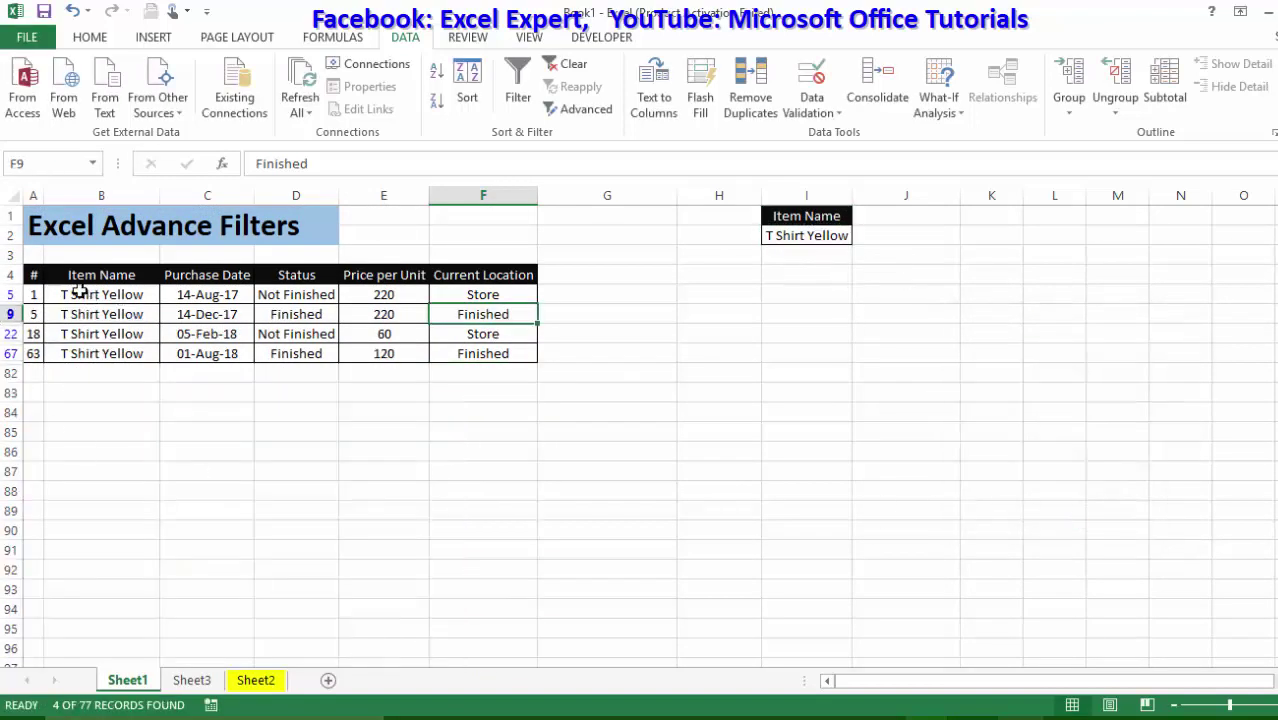
- Check the filtered item names against the T Shirt Yellow criterion in I2 and clear the filter
left_click_drag(80, 290, 171, 350)
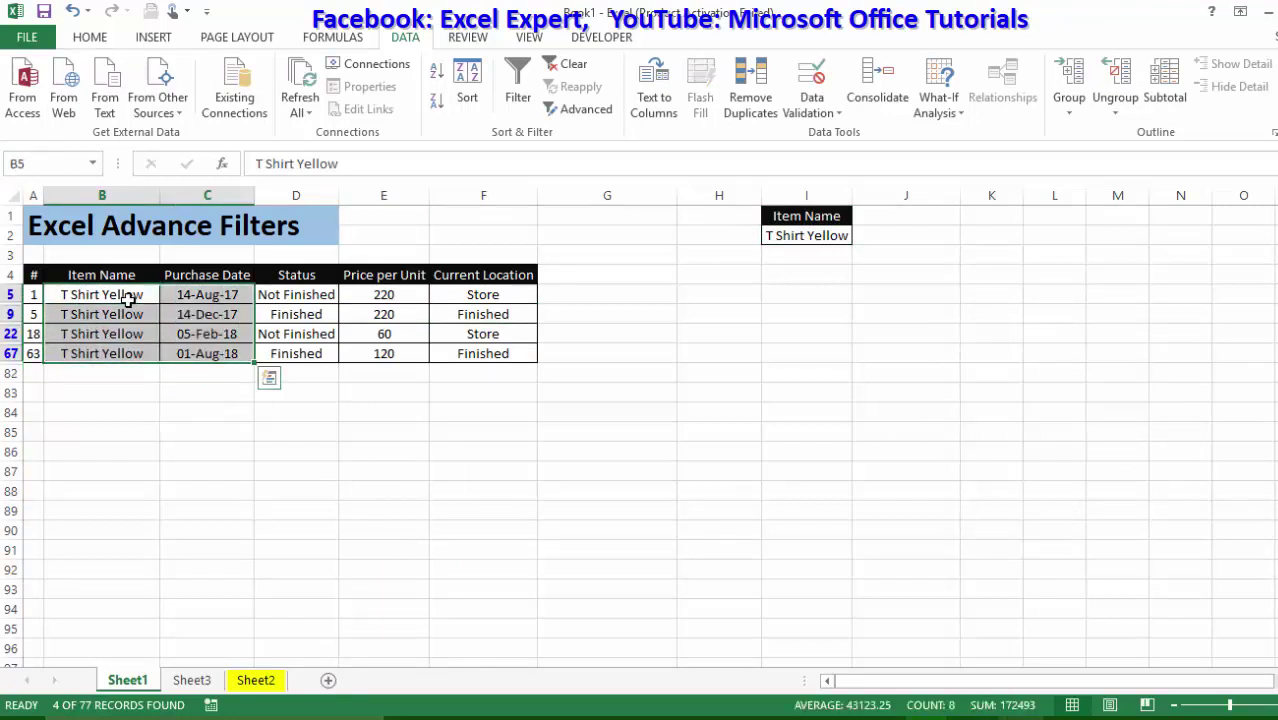
left_click(126, 298)
left_click_drag(121, 296, 125, 355)
left_click(812, 235)
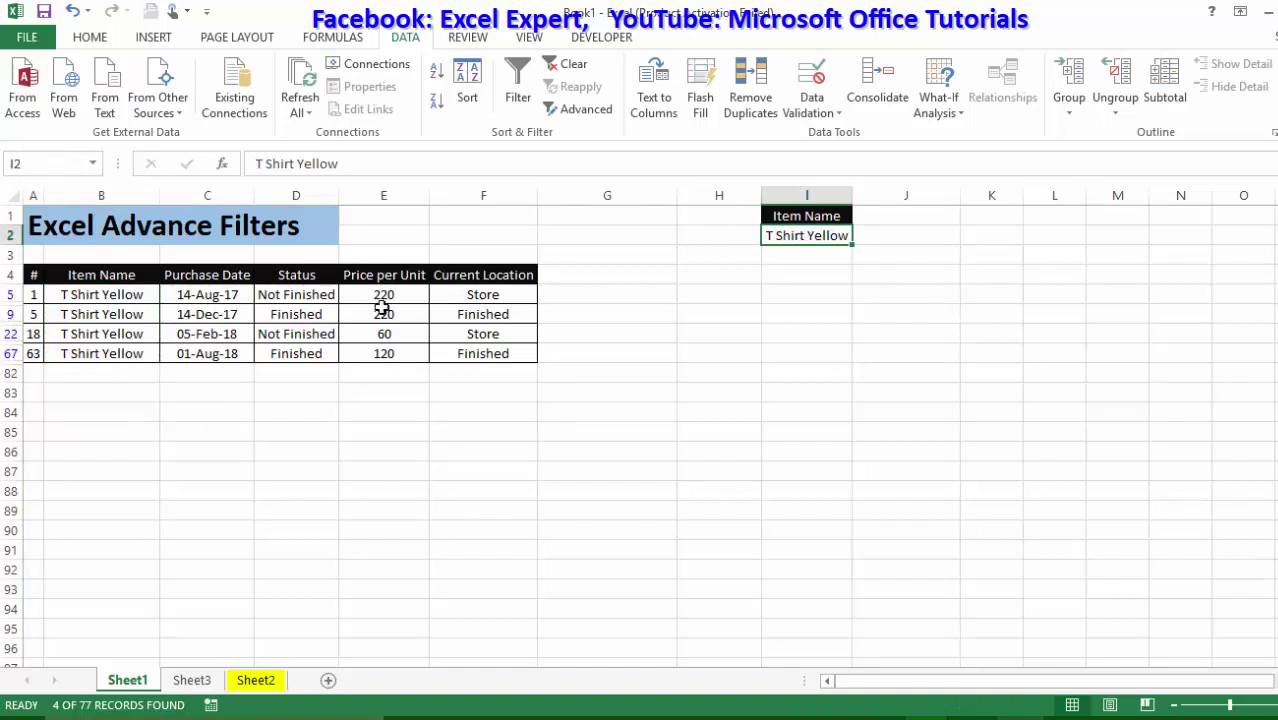
left_click(150, 314)
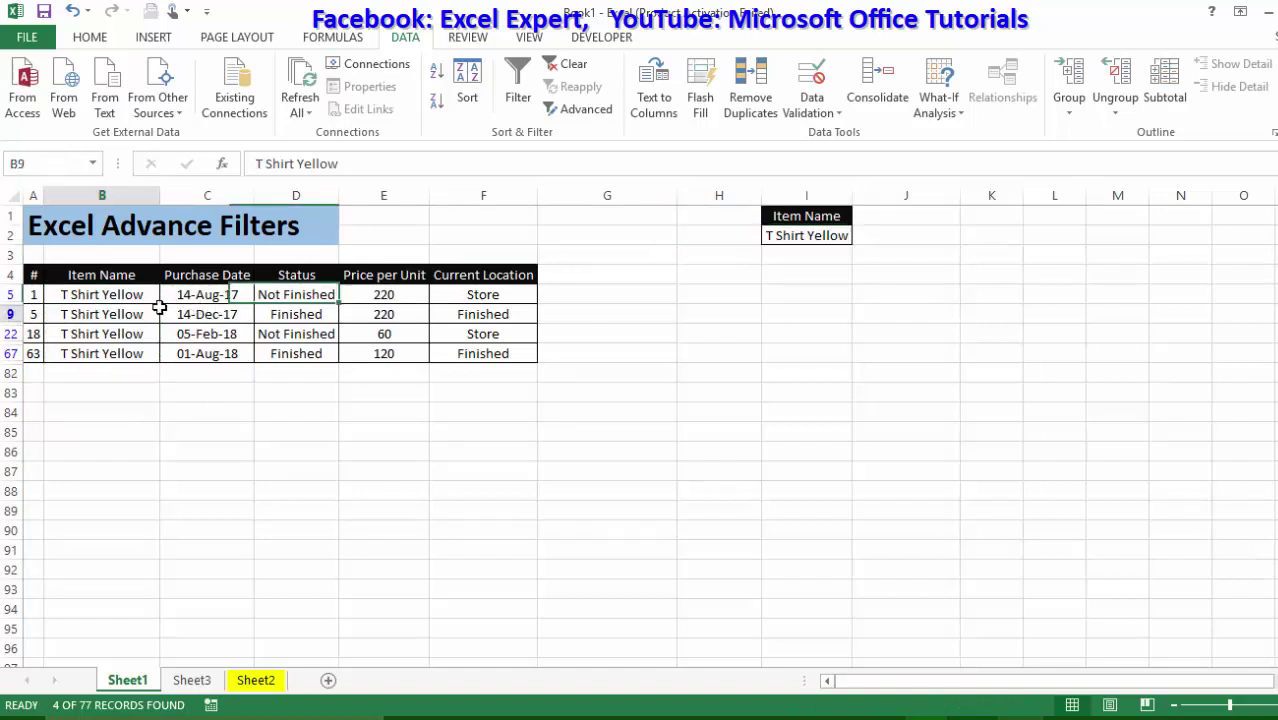
left_click(574, 66)
- Compare the table's Item Name and Status entries with the T Shirt Yellow criterion in I2
left_click(845, 236)
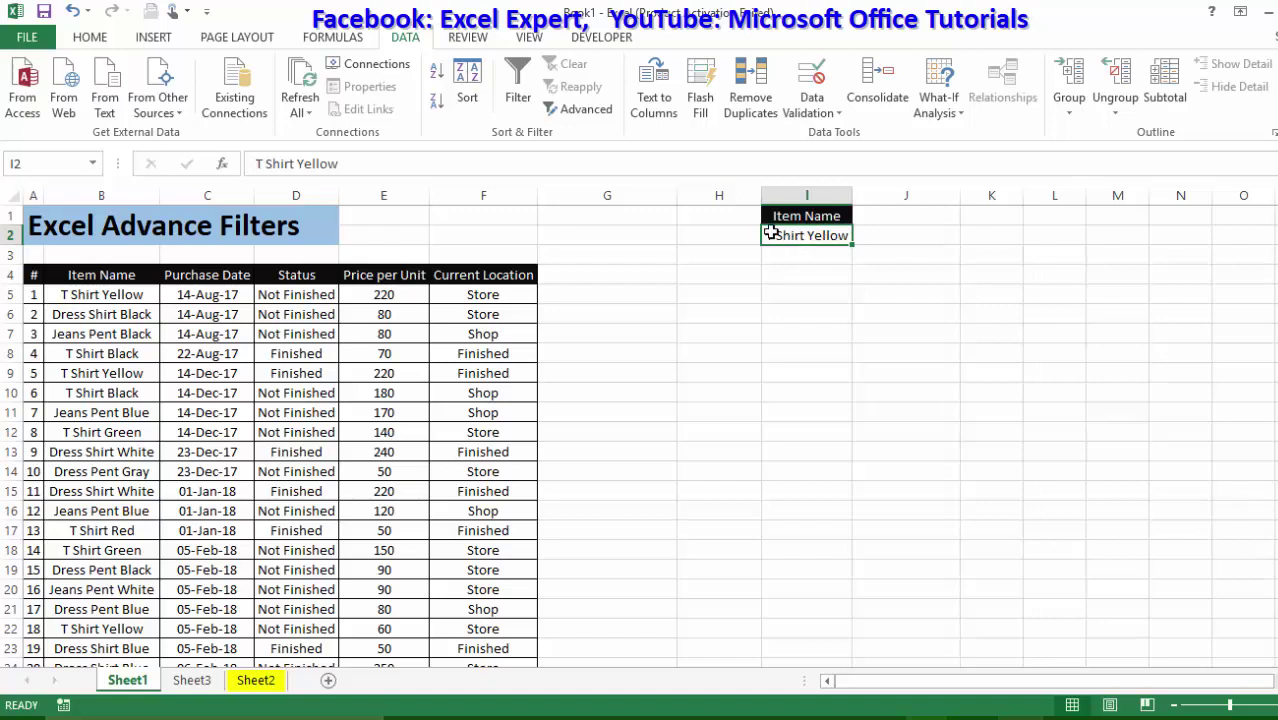
left_click_drag(77, 314, 105, 488)
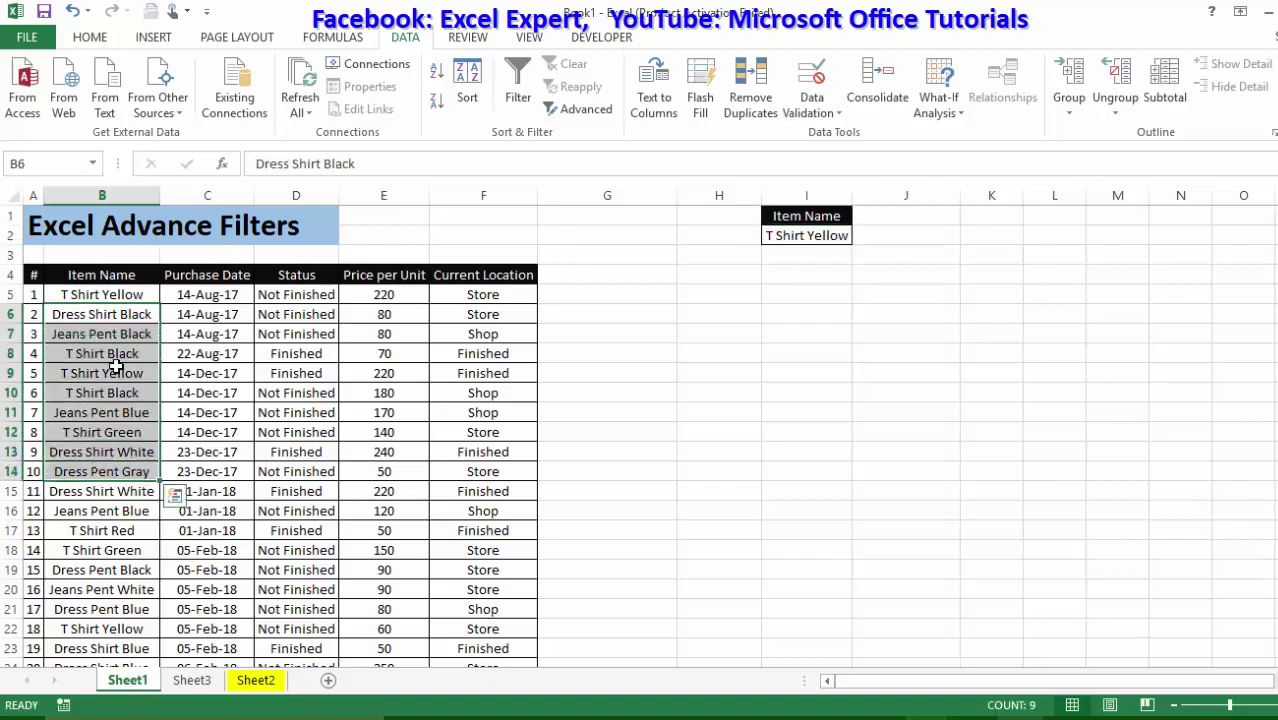
left_click(101, 373)
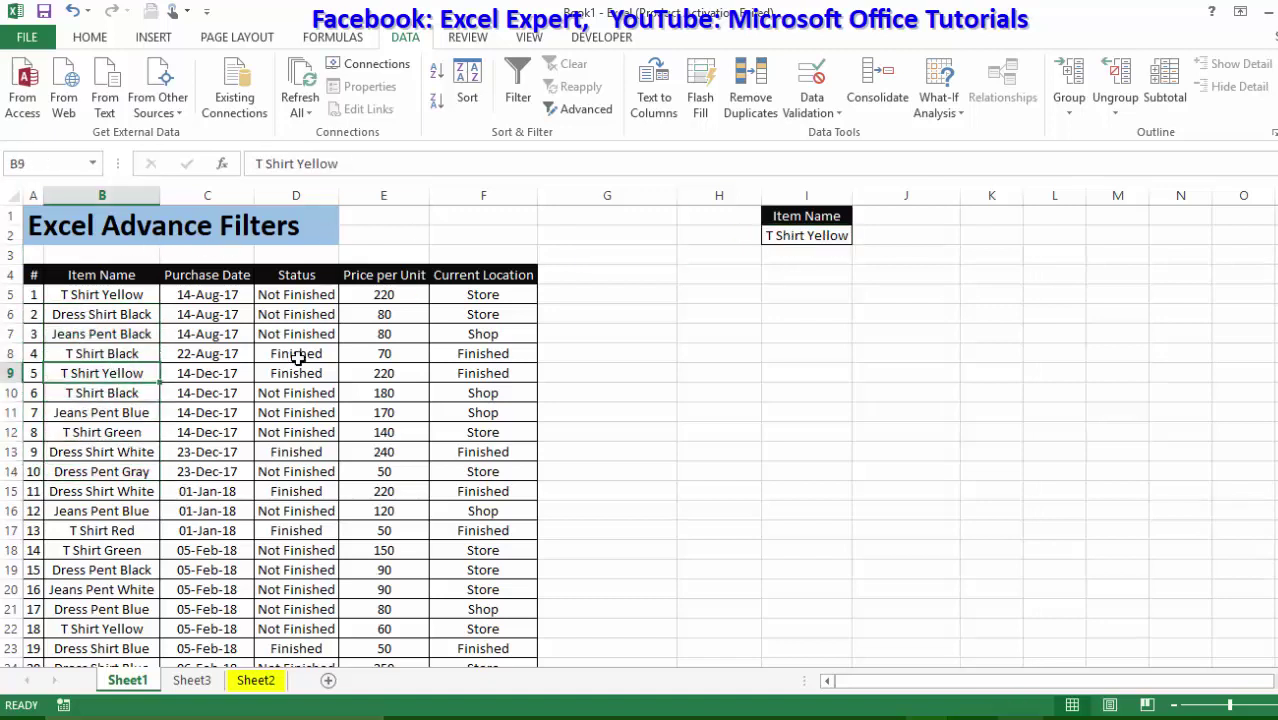
left_click(820, 235)
left_click_drag(300, 353, 300, 458)
left_click(330, 368)
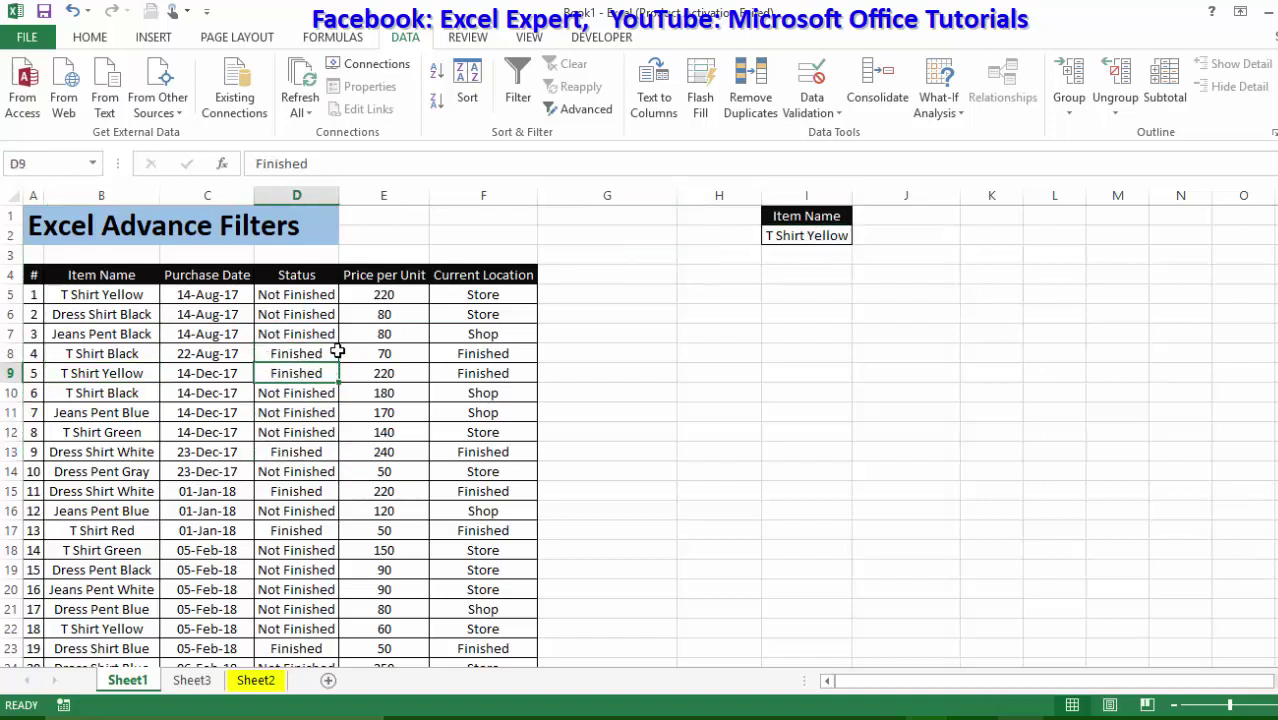
left_click(336, 353)
left_click(820, 236)
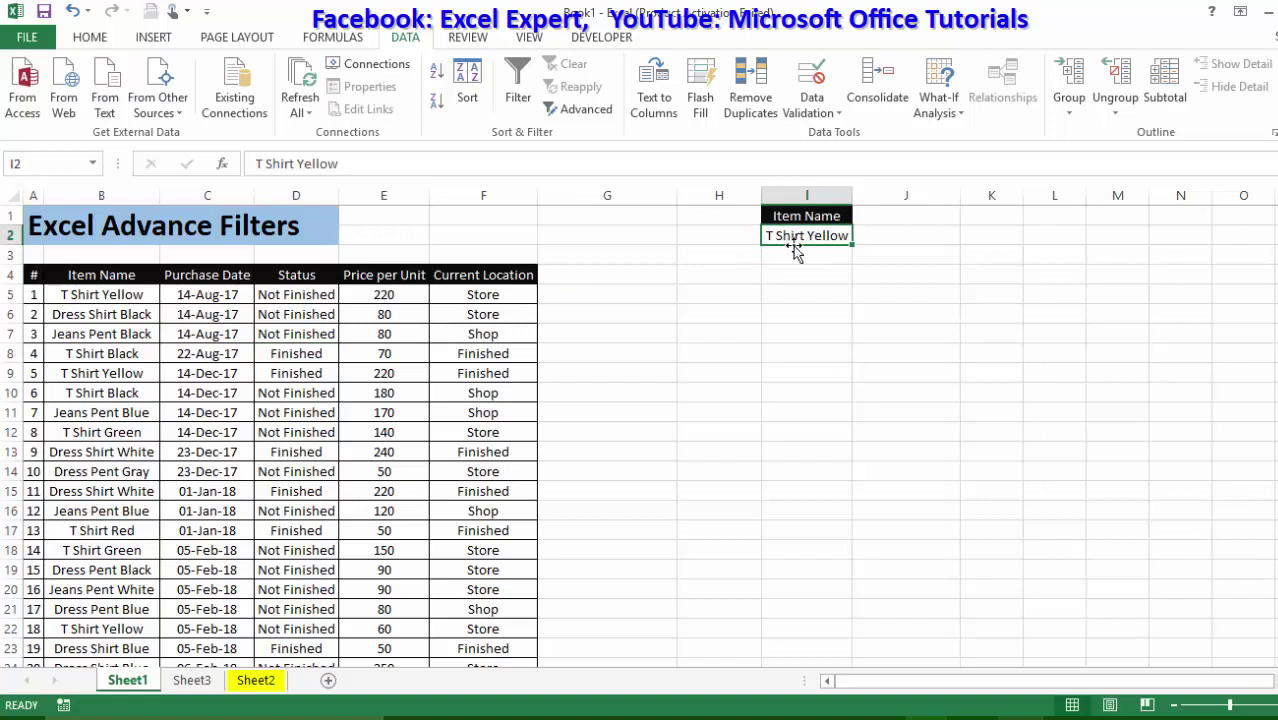
left_click(110, 297)
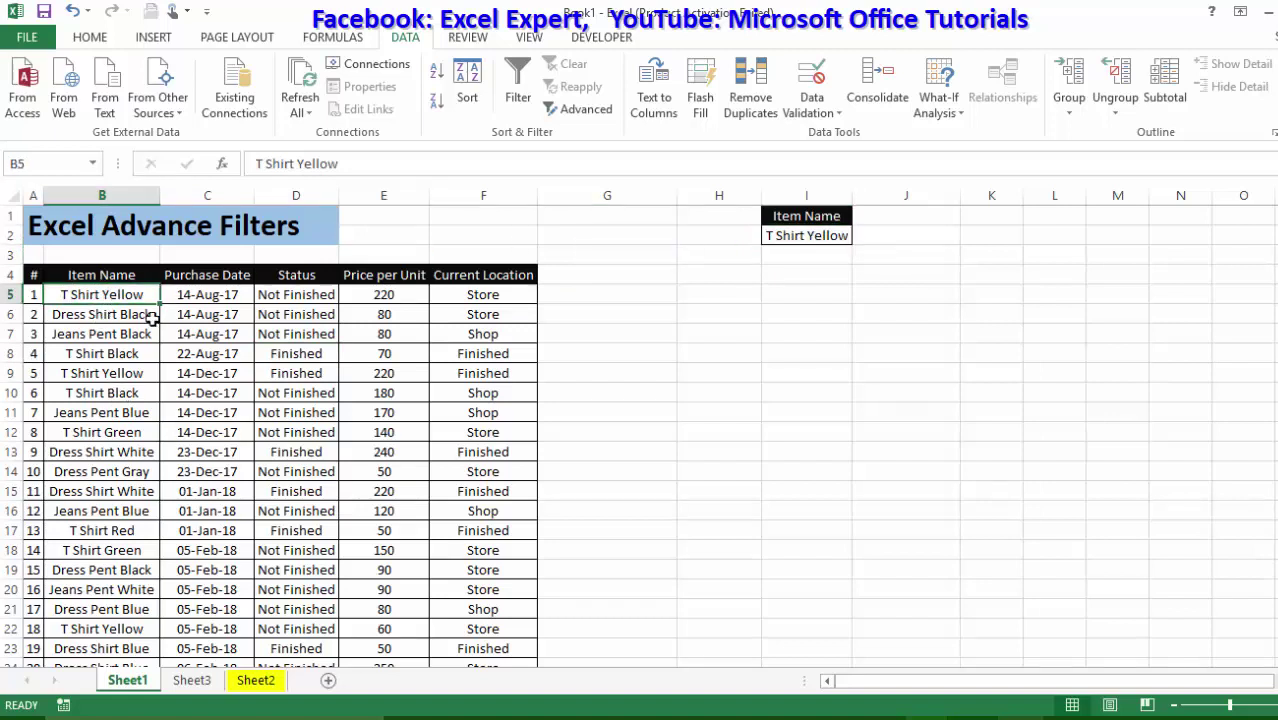
left_click(100, 316)
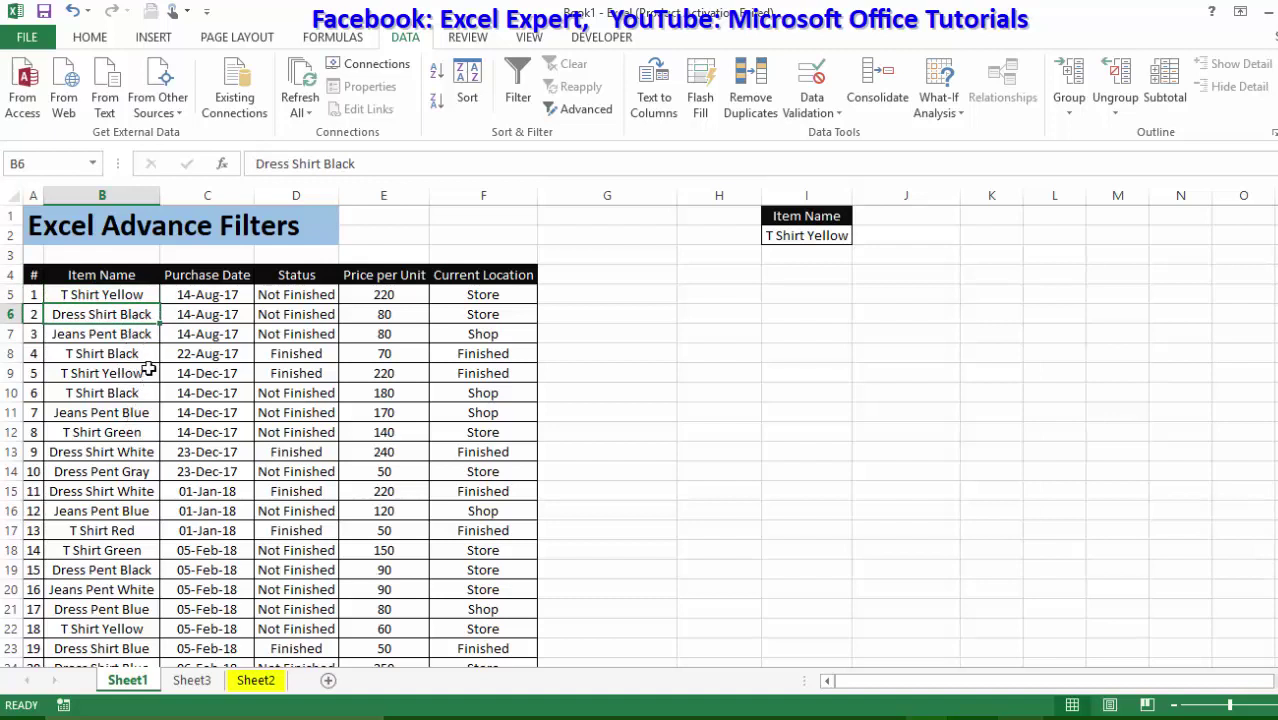
- Replace the Item Name criterion in I2 with the partial word Shirt
left_click(800, 236)
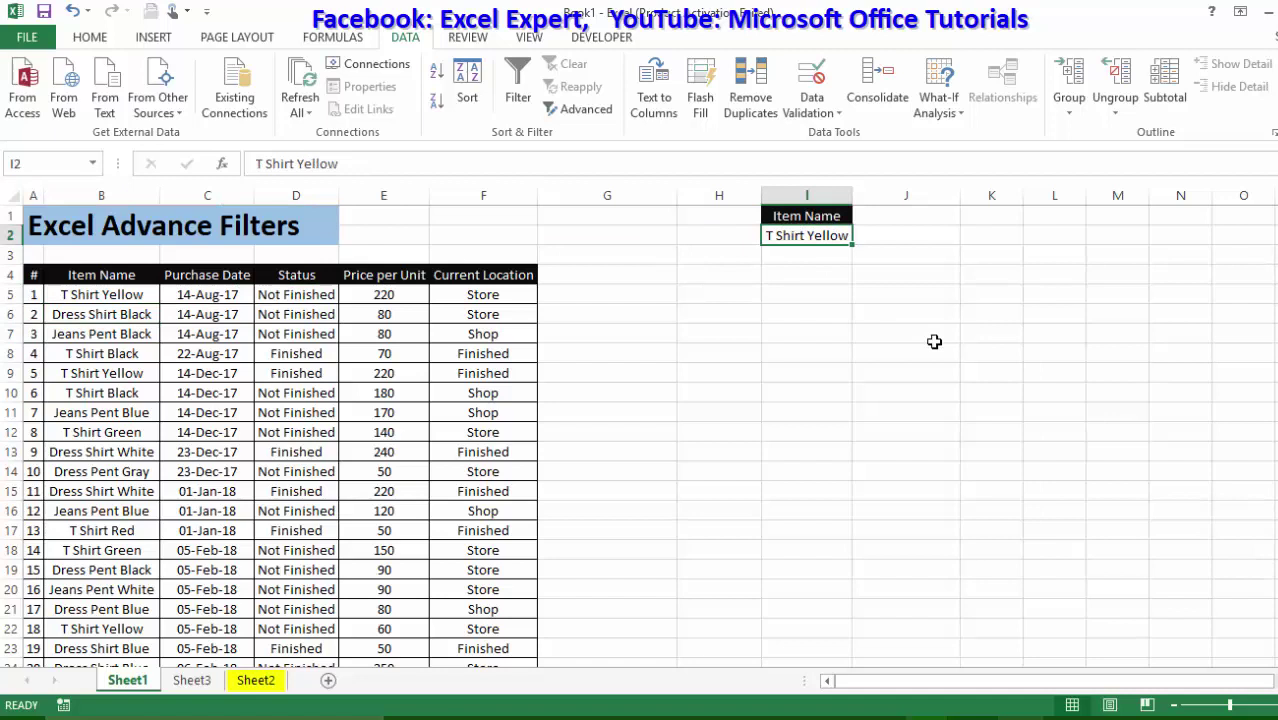
key("BackSpace")
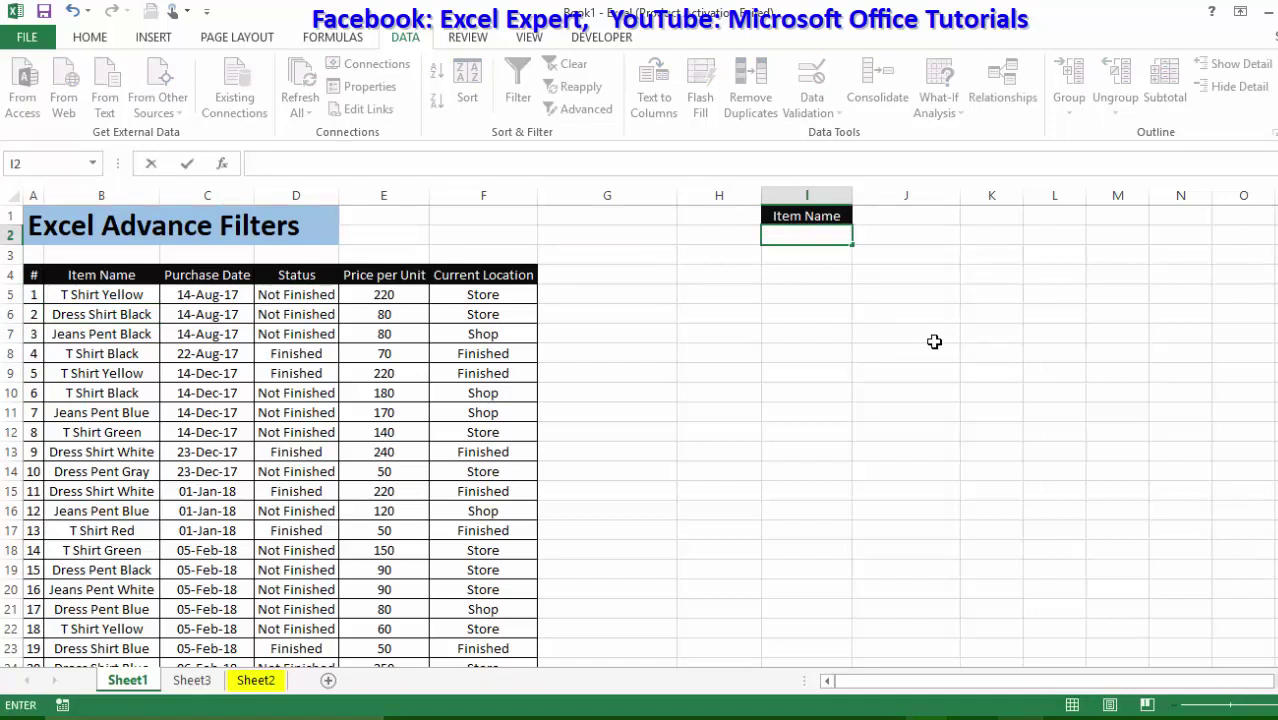
left_click(665, 432)
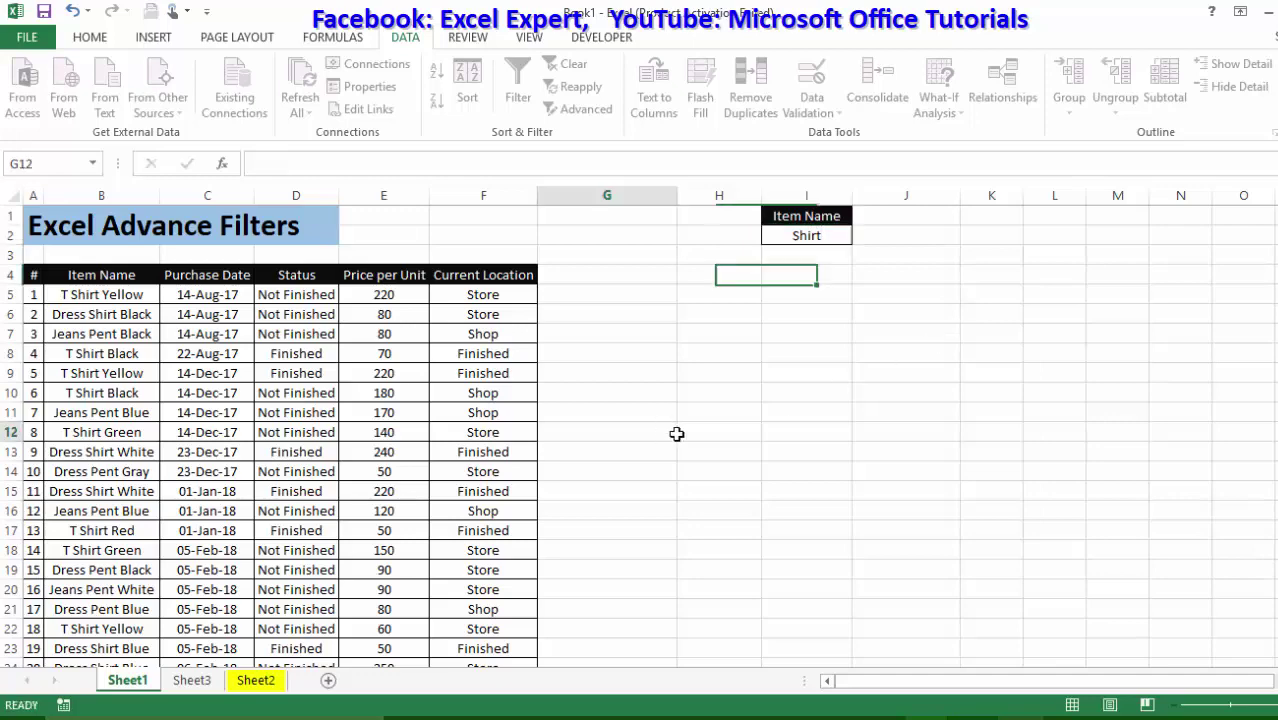
- Try an in-place Advanced Filter on A4:F81 with the Item Name and Shirt cells I1:I2 as the criteria range
left_click(300, 390)
left_click(580, 109)
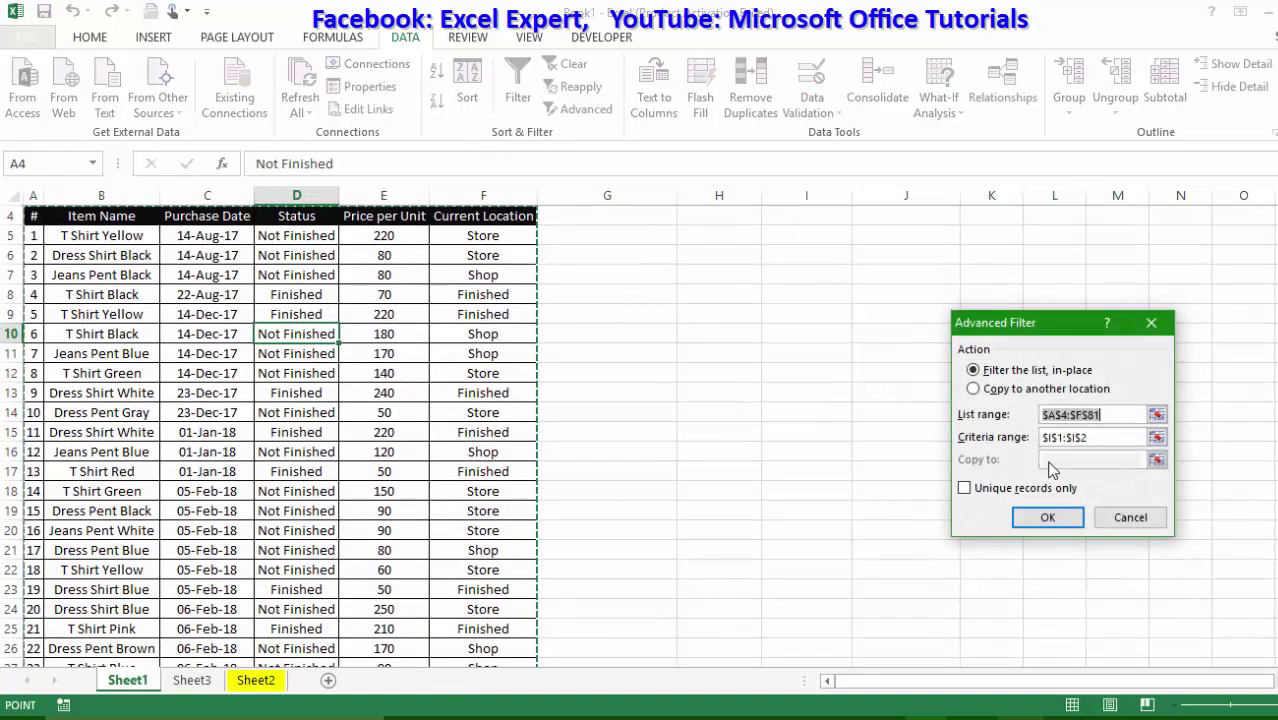
left_click(1090, 437)
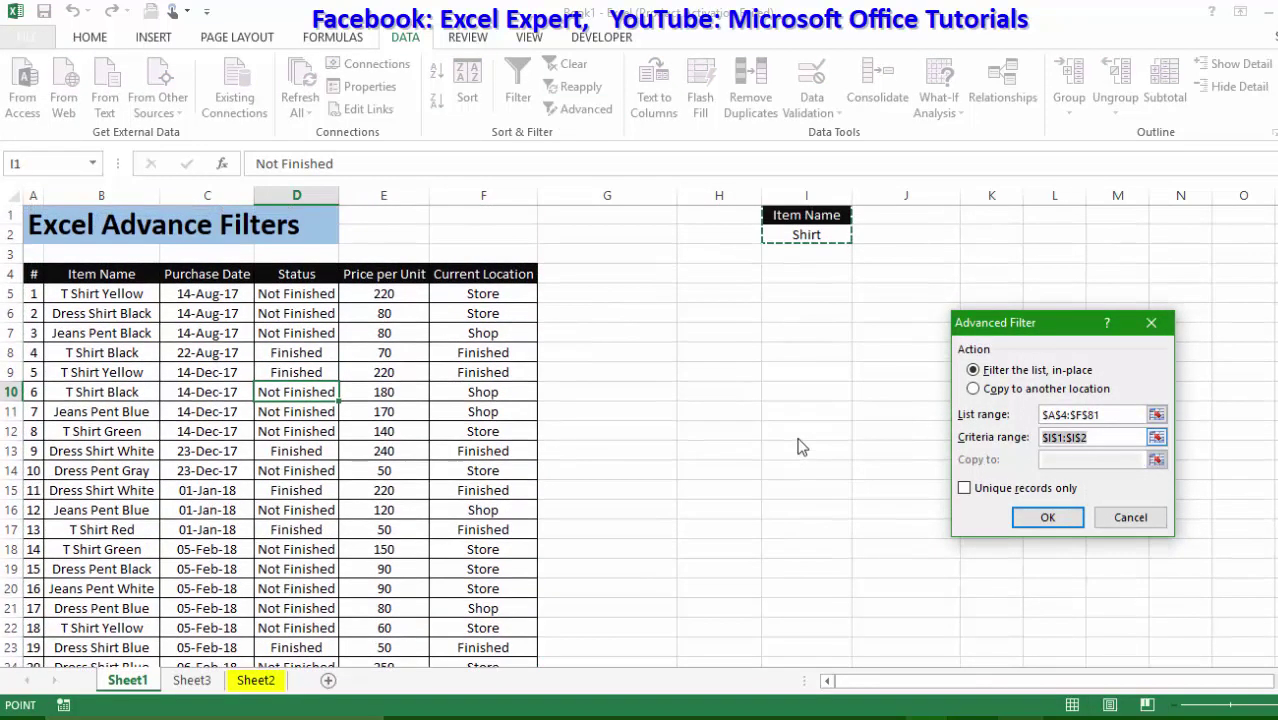
left_click_drag(806, 216, 806, 235)
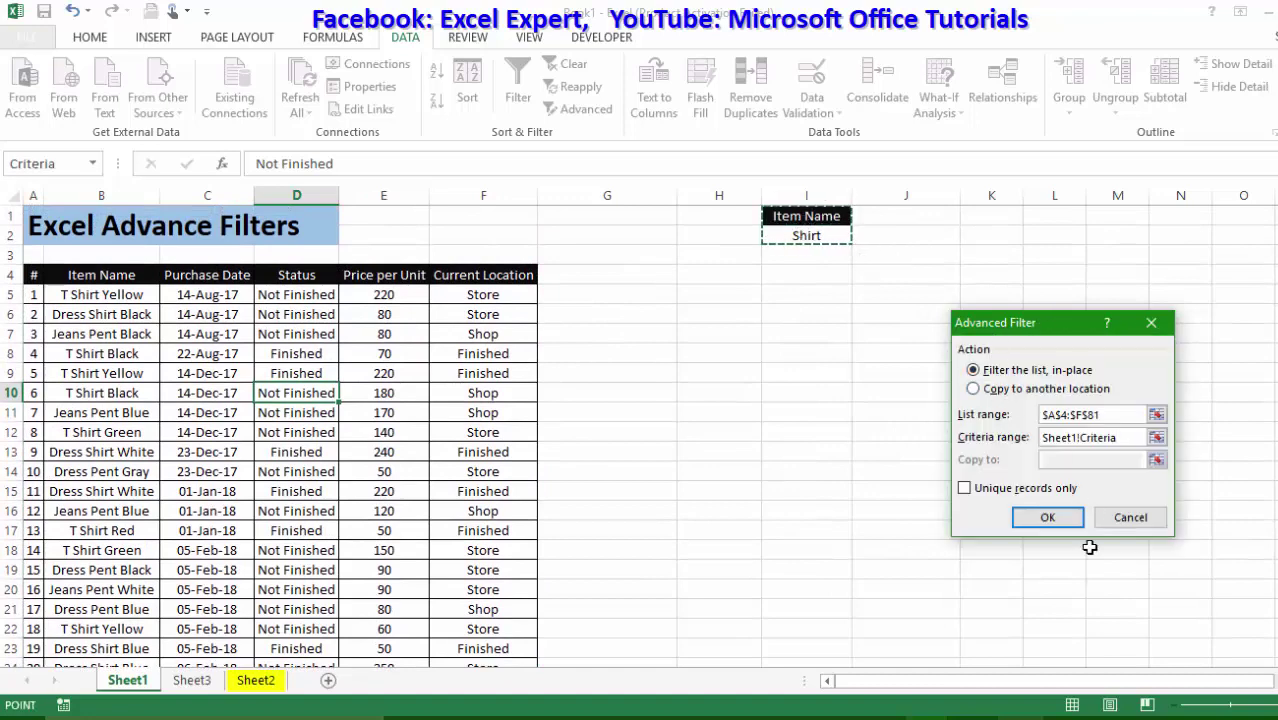
left_click(1052, 520)
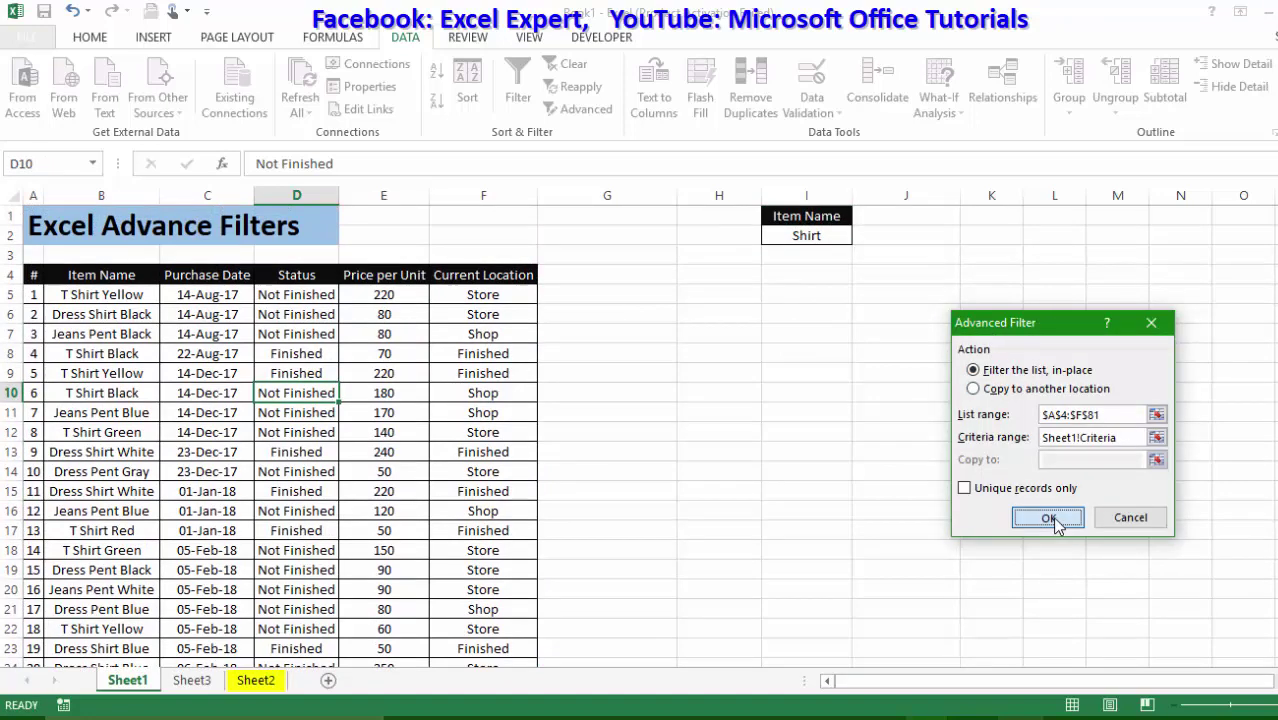
- Clear the Shirt filter from the inventory table
left_click(294, 328)
left_click(302, 272)
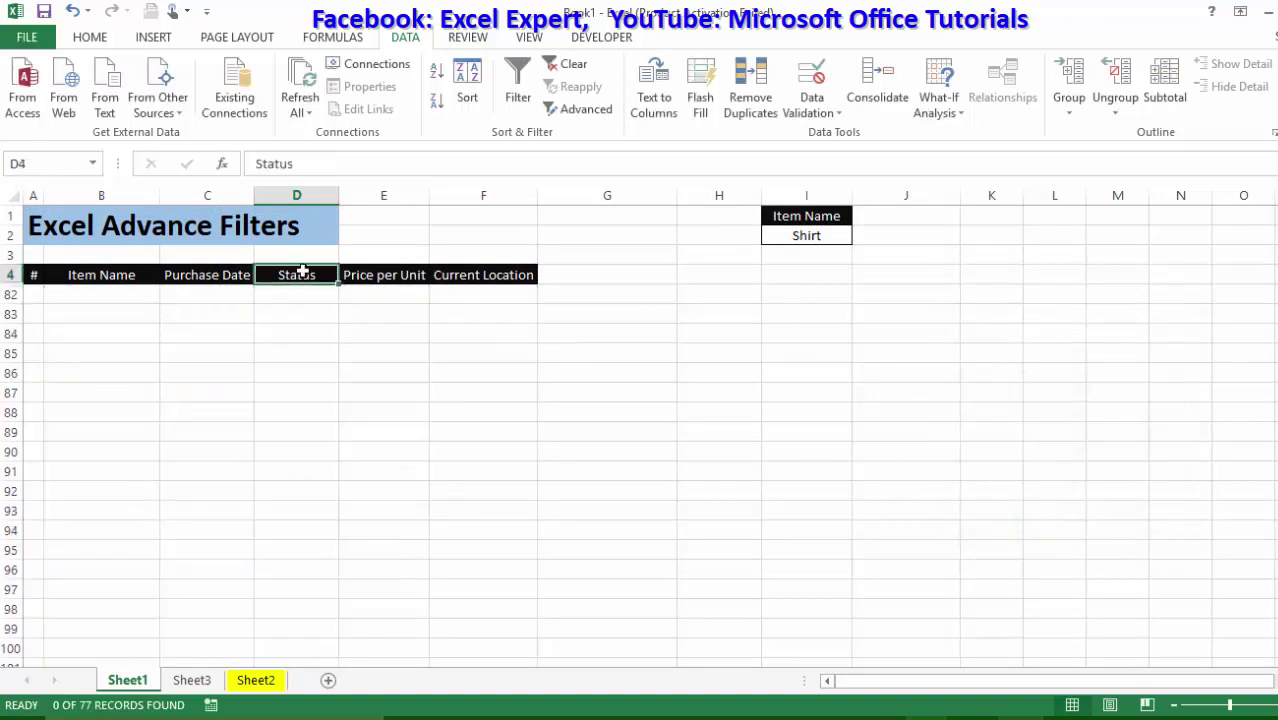
left_click(574, 66)
left_click(485, 450)
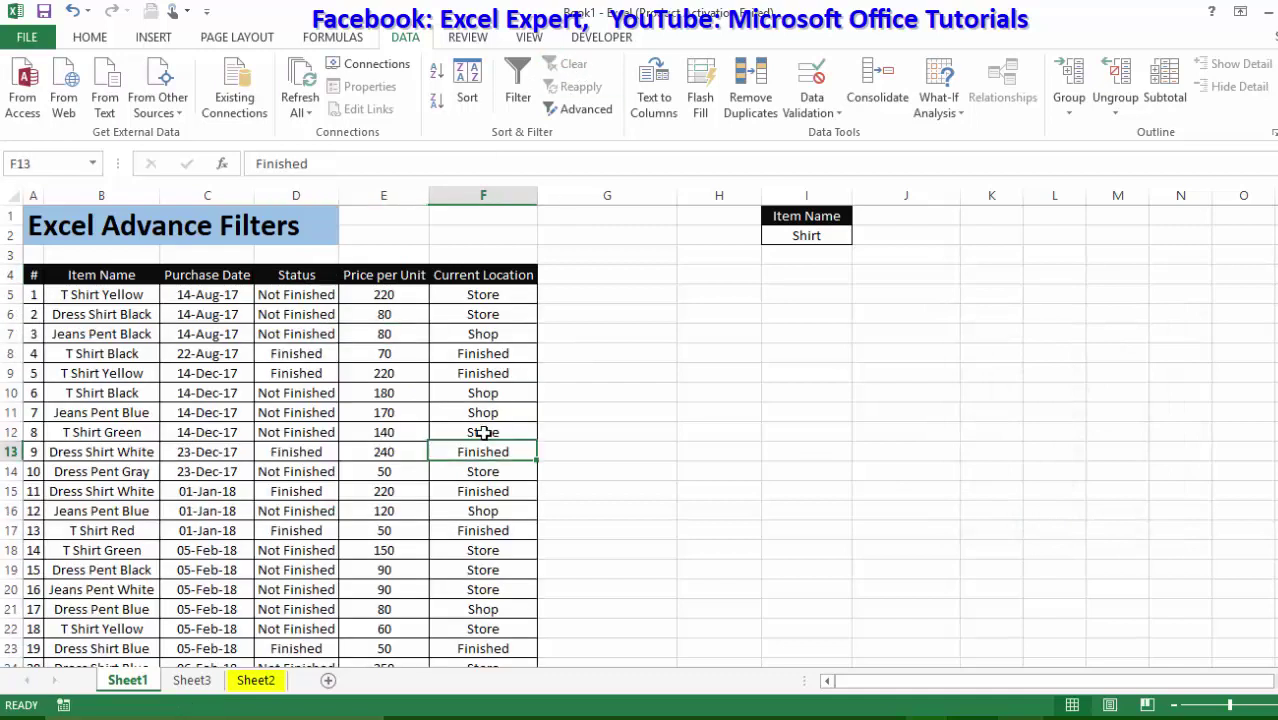
- Change the Item Name criterion in I2 to *Shirt* so it matches the word anywhere in the name
double_click(800, 233)
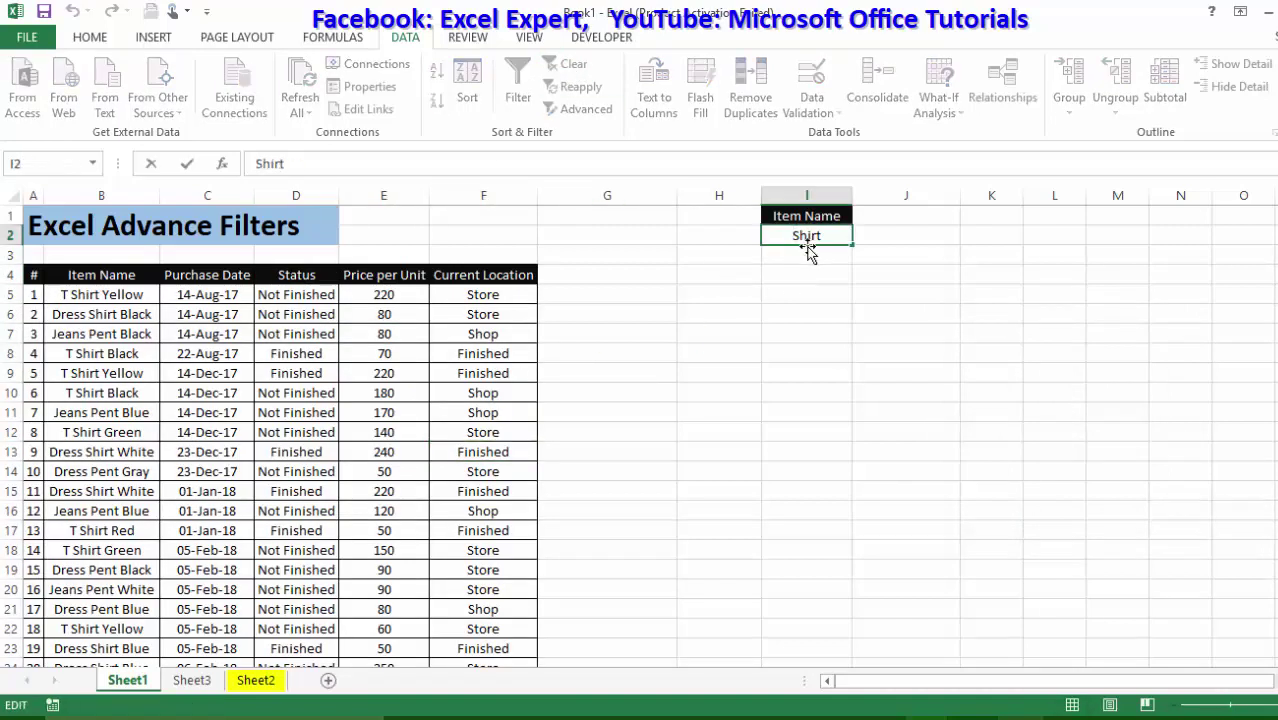
left_click_drag(93, 310, 140, 432)
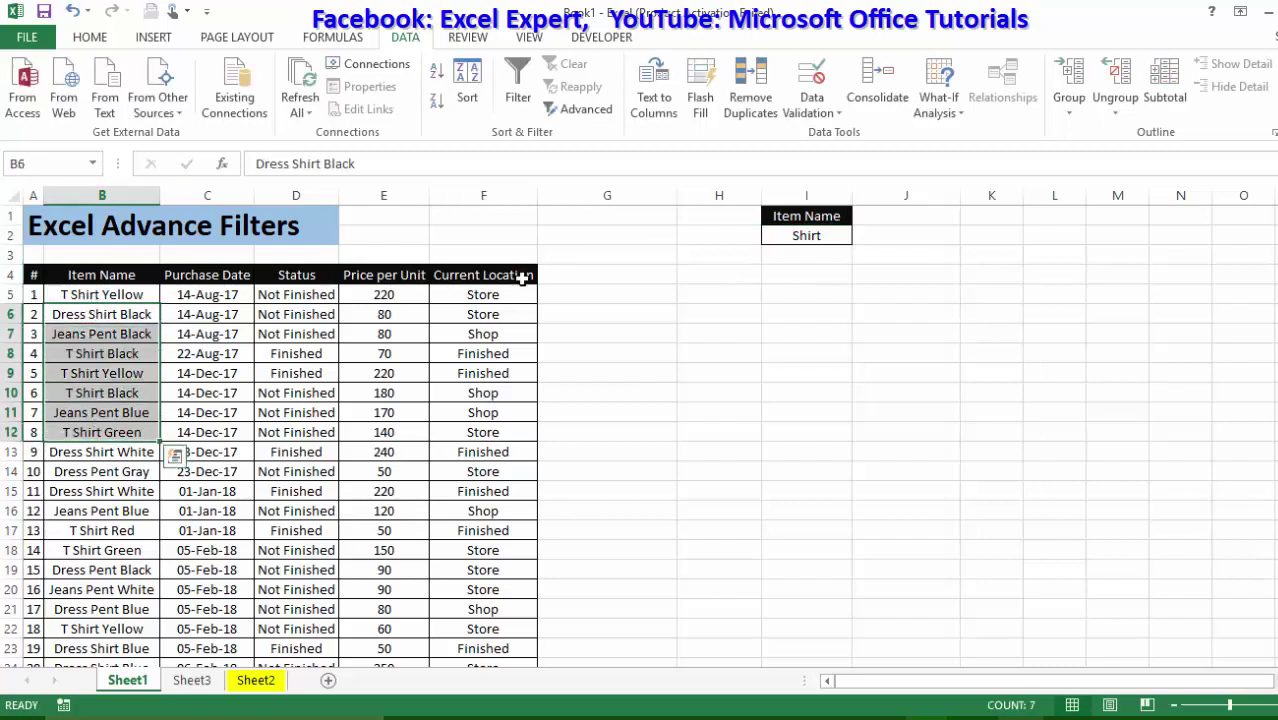
left_click(796, 239)
double_click(796, 237)
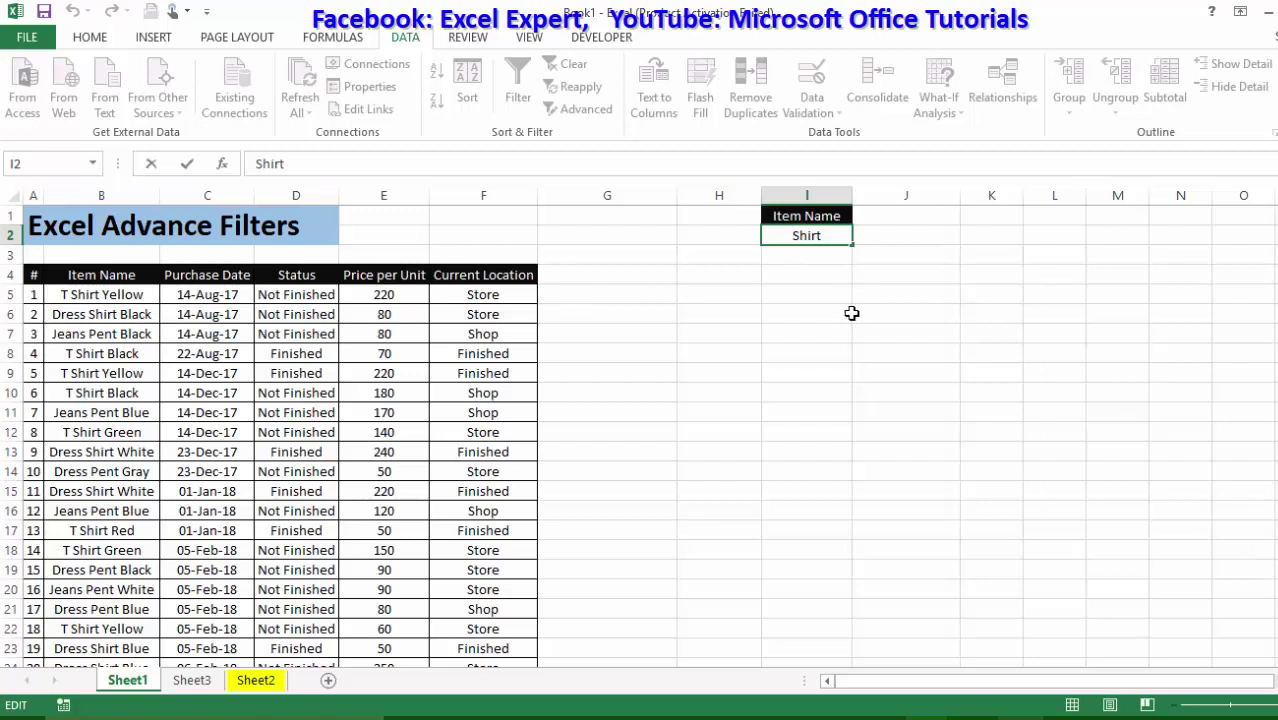
type("*")
type("*")
left_click(722, 312)
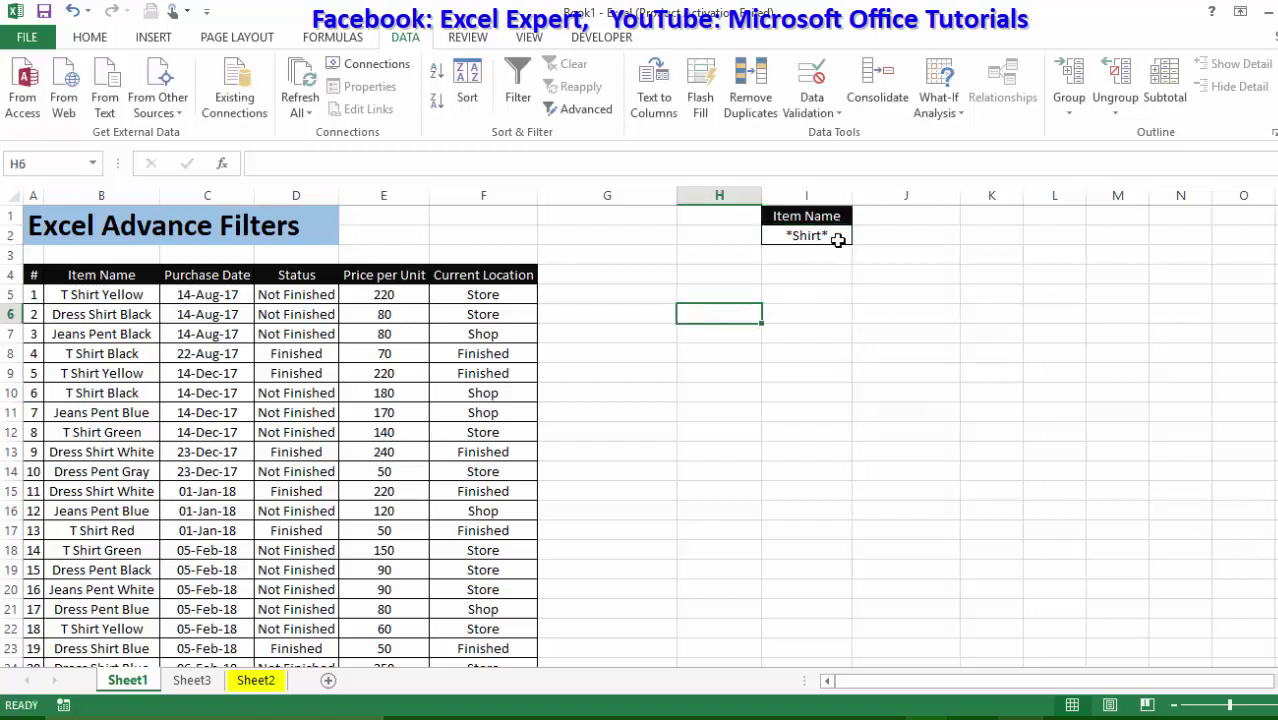
left_click(835, 242)
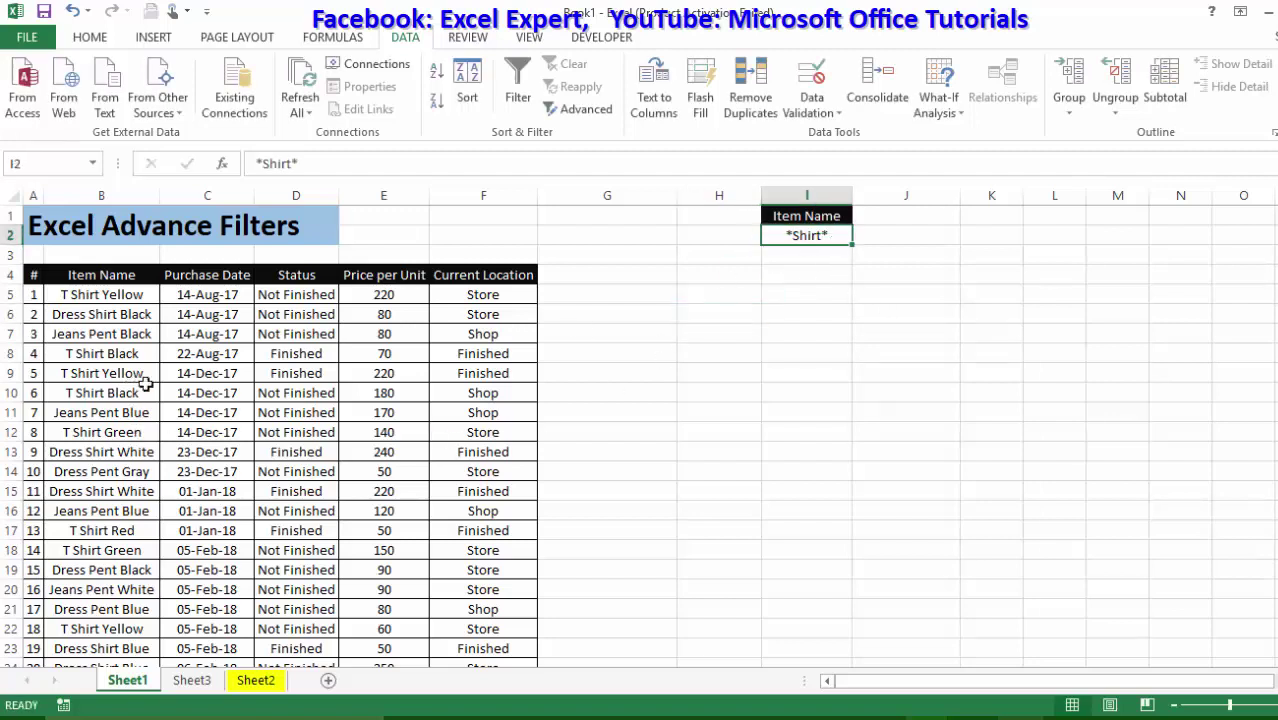
left_click_drag(128, 291, 134, 330)
left_click(134, 334)
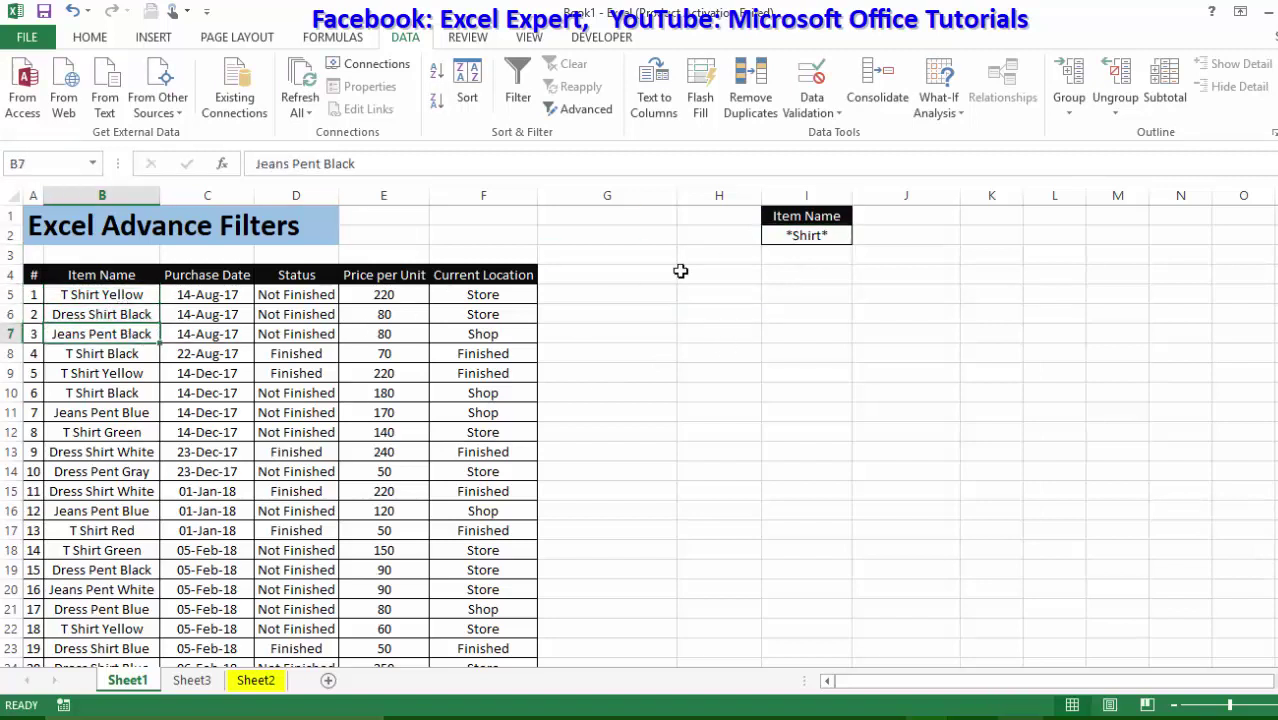
left_click(811, 236)
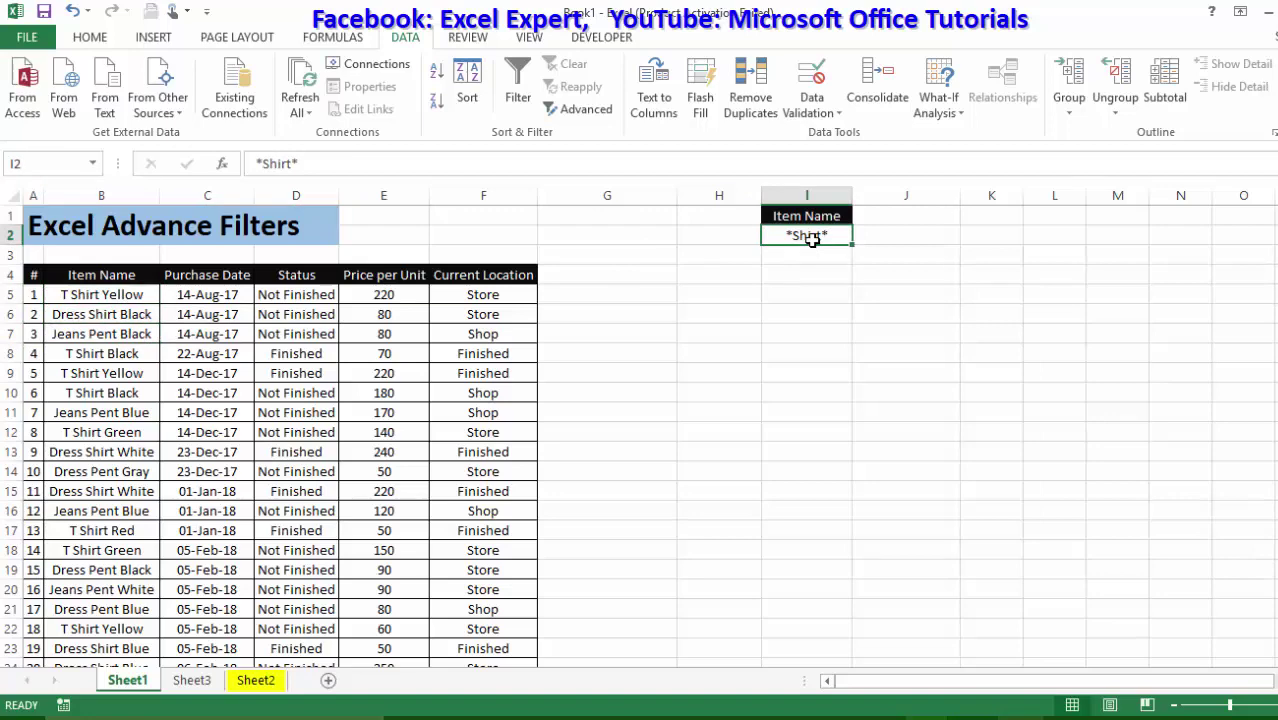
- Apply an in-place Advanced Filter to A4:F81 with the *Shirt* cells I1:I2 as criteria and review the filtered item names
left_click(97, 318)
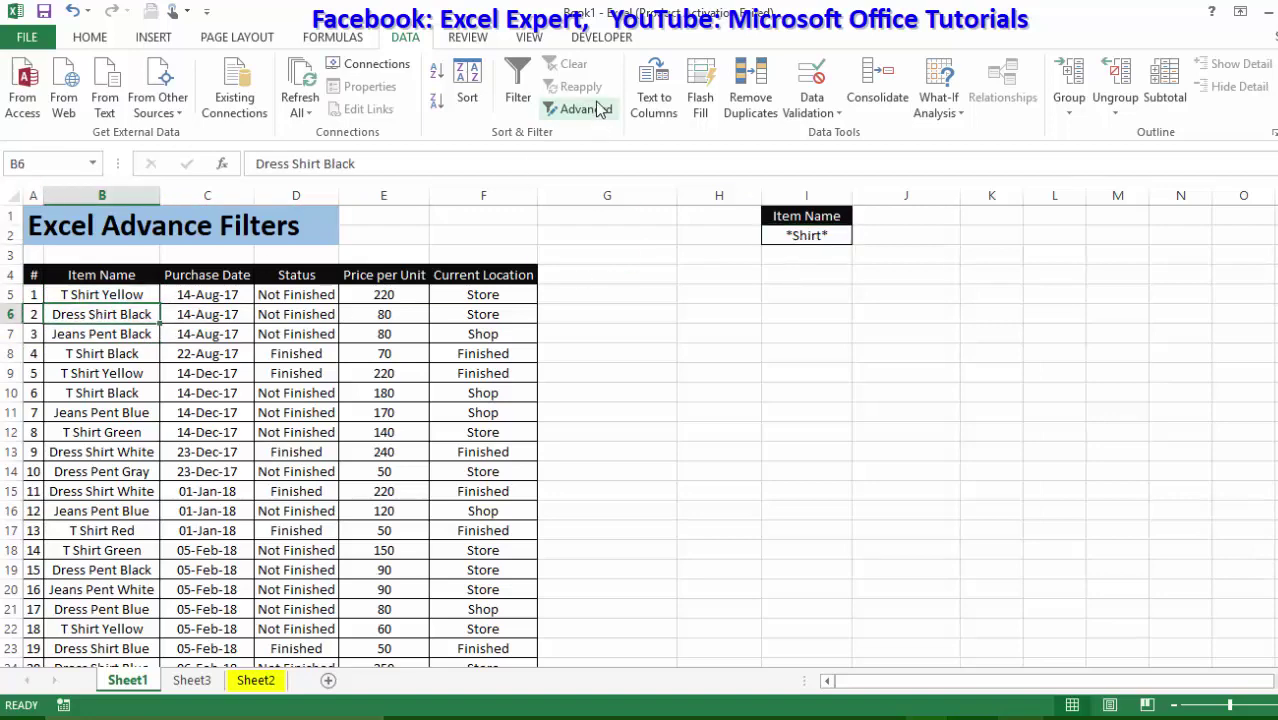
left_click(578, 109)
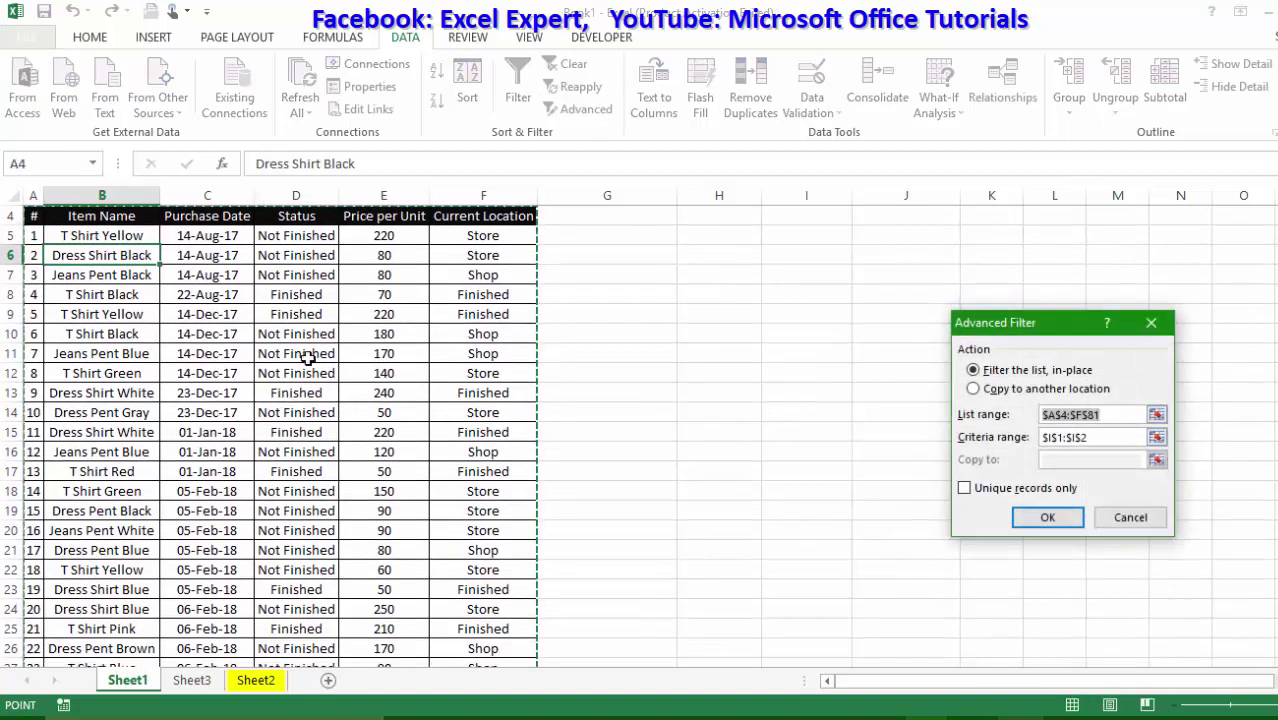
left_click(1055, 438)
scroll(700, 350, "up", 1)
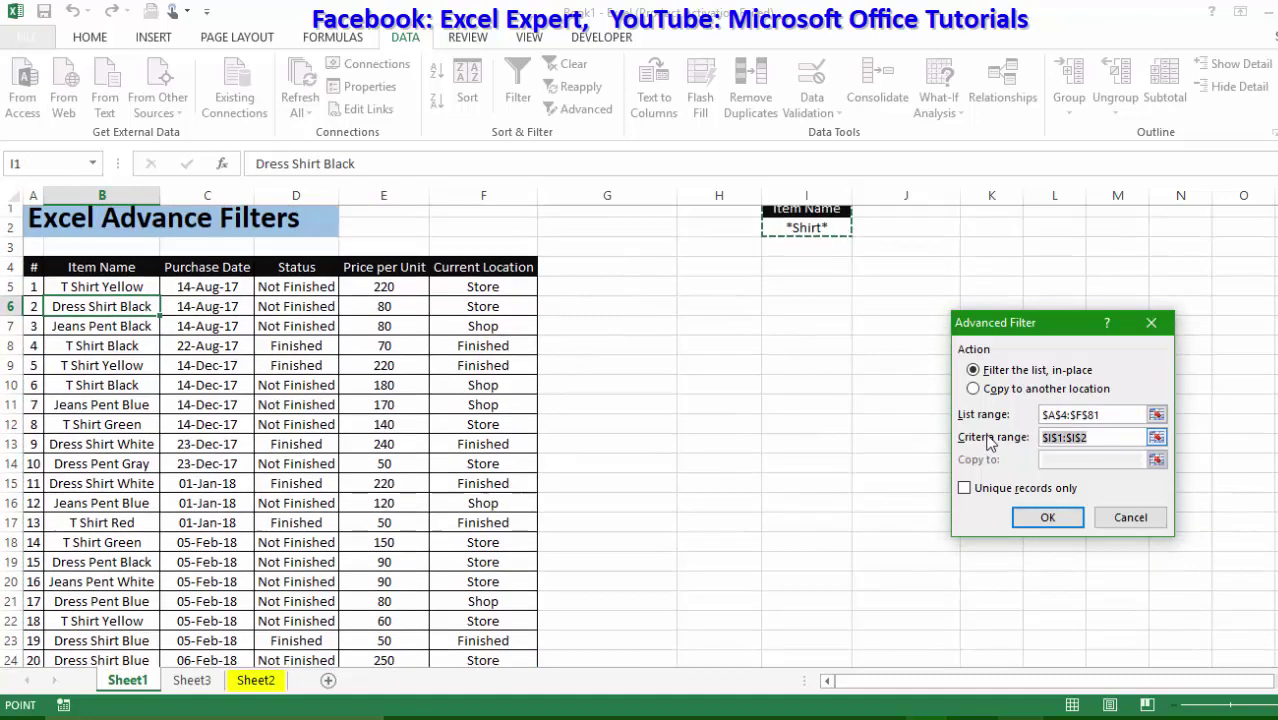
left_click(820, 217)
left_click_drag(820, 217, 815, 236)
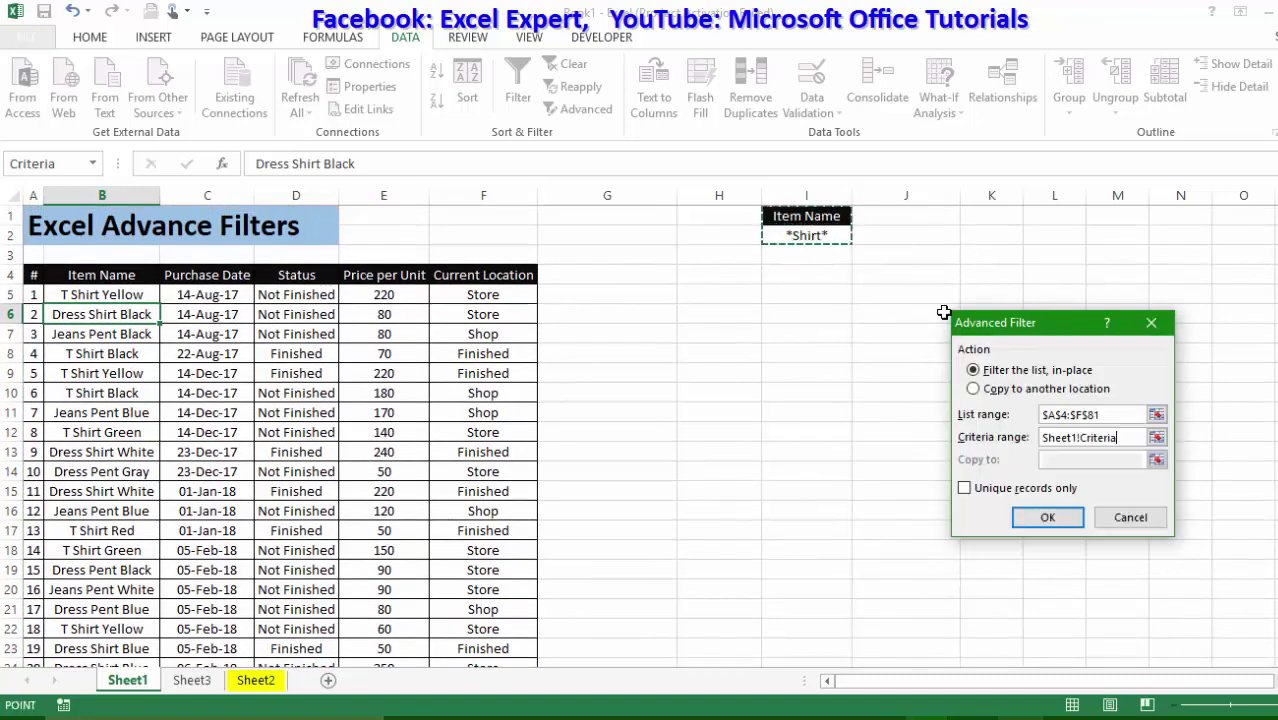
left_click(1047, 517)
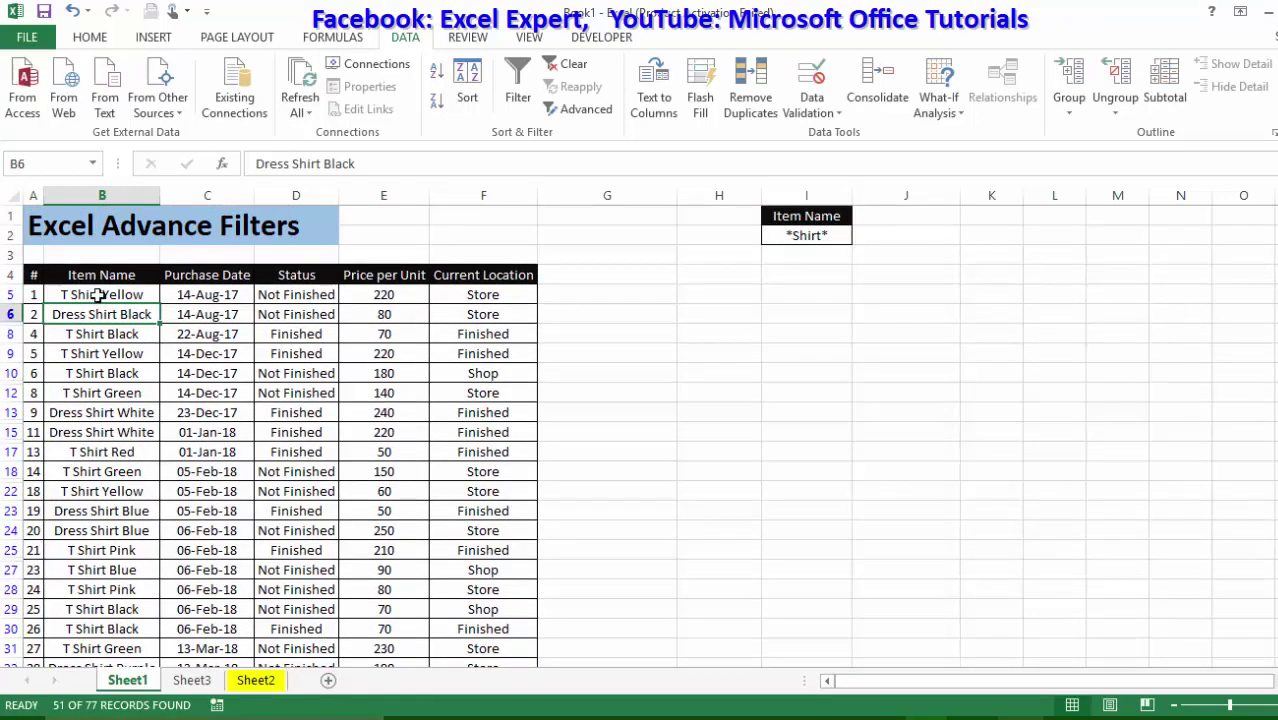
left_click_drag(100, 294, 86, 630)
scroll(140, 589, "up", 3)
scroll(140, 589, "up", 8)
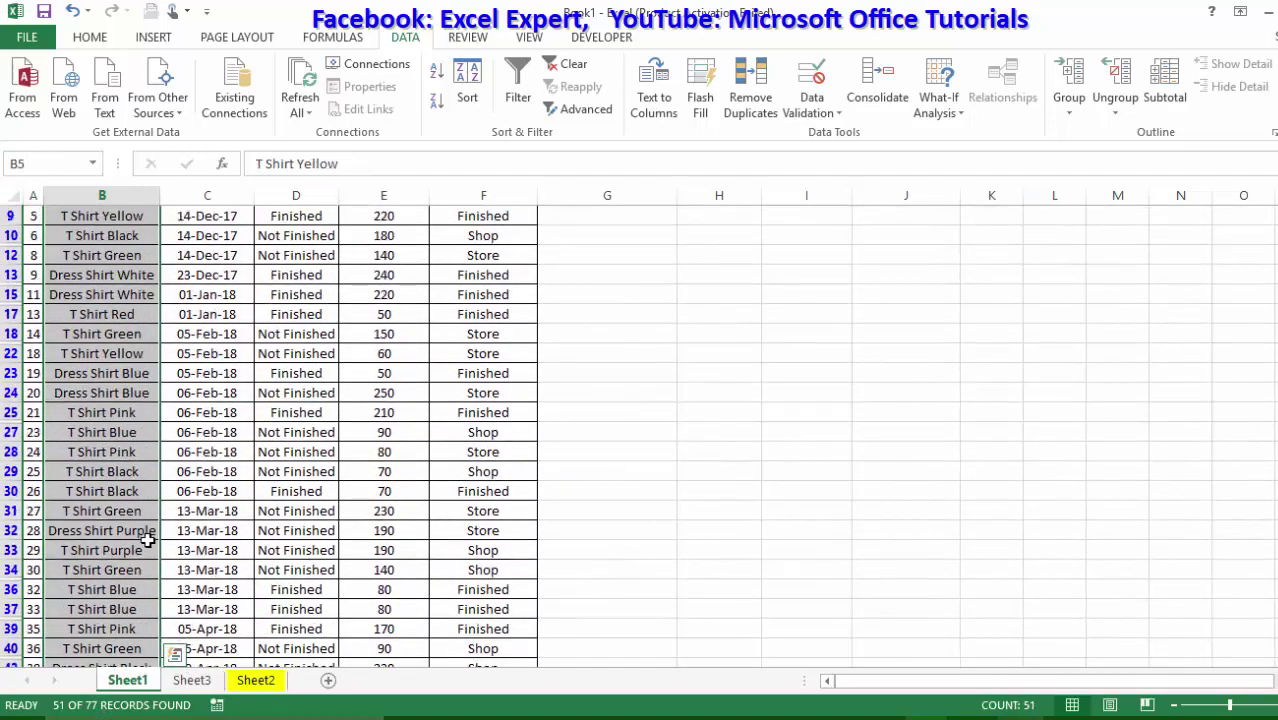
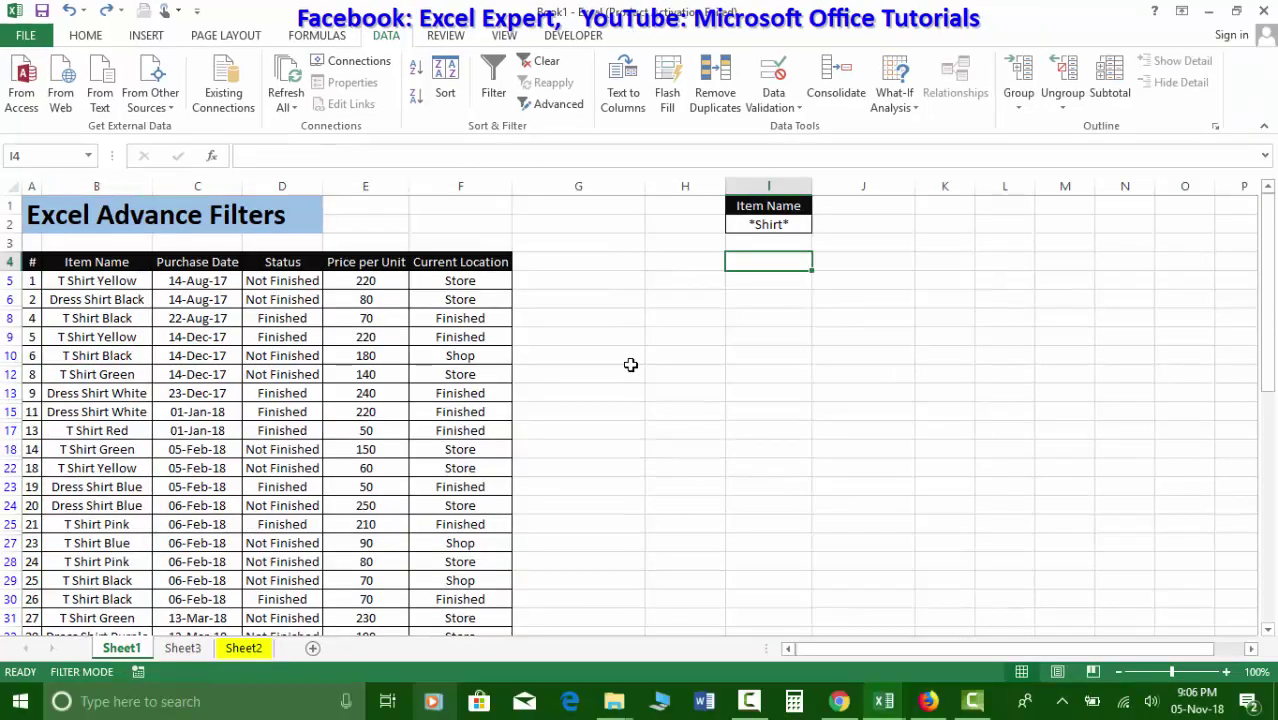
- Delete the Item Name criteria from I1:I2 and clear the filter from the inventory table
left_click_drag(796, 205, 803, 226)
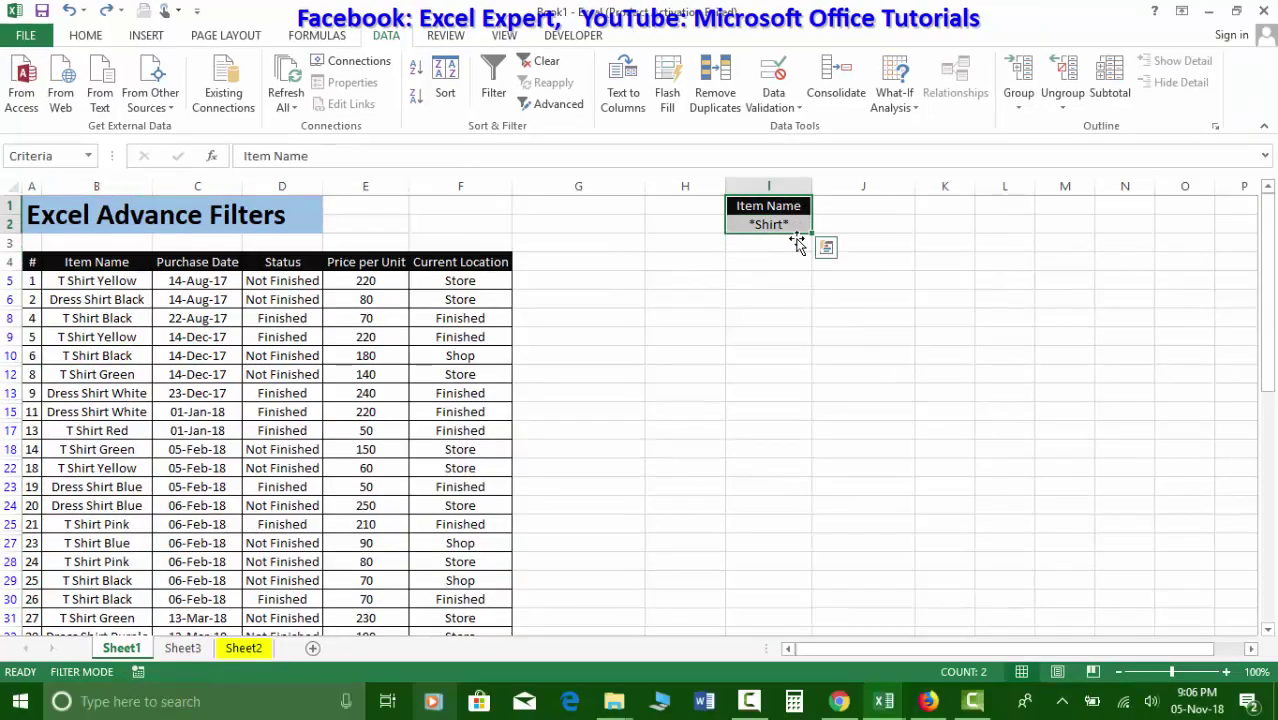
left_click(794, 300)
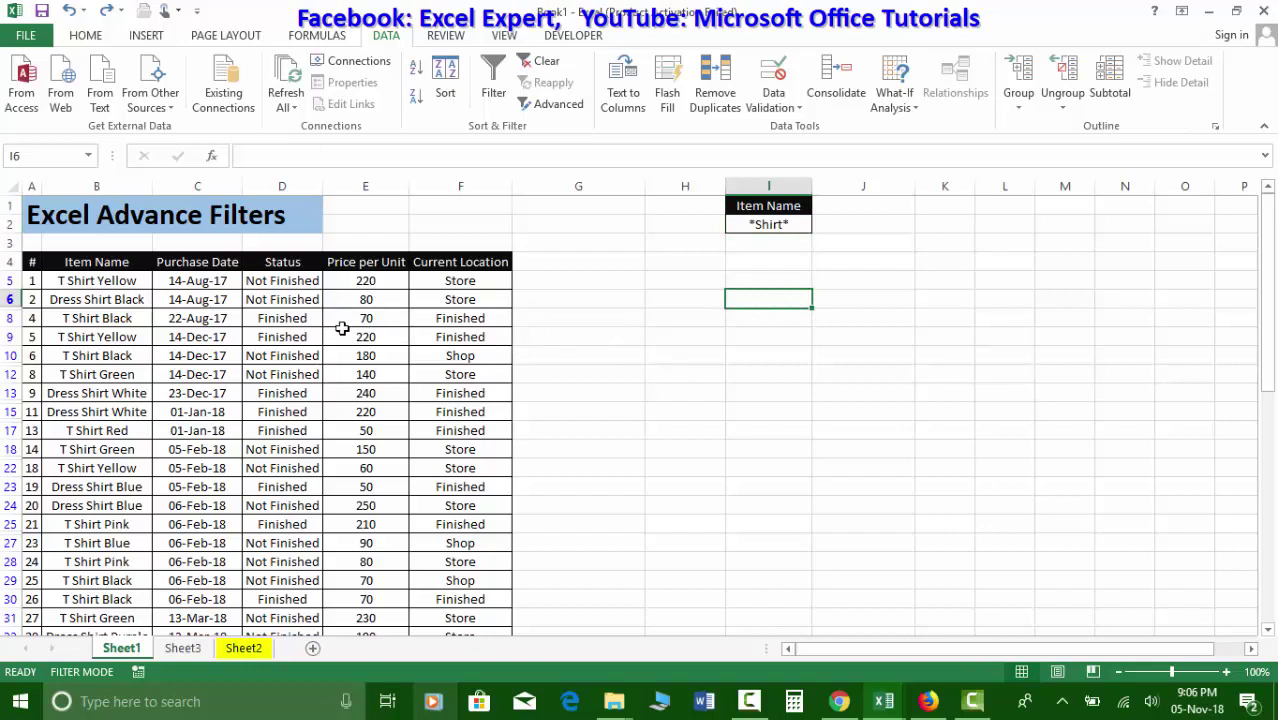
left_click(370, 284)
left_click_drag(748, 207, 759, 236)
key("Delete")
left_click(715, 300)
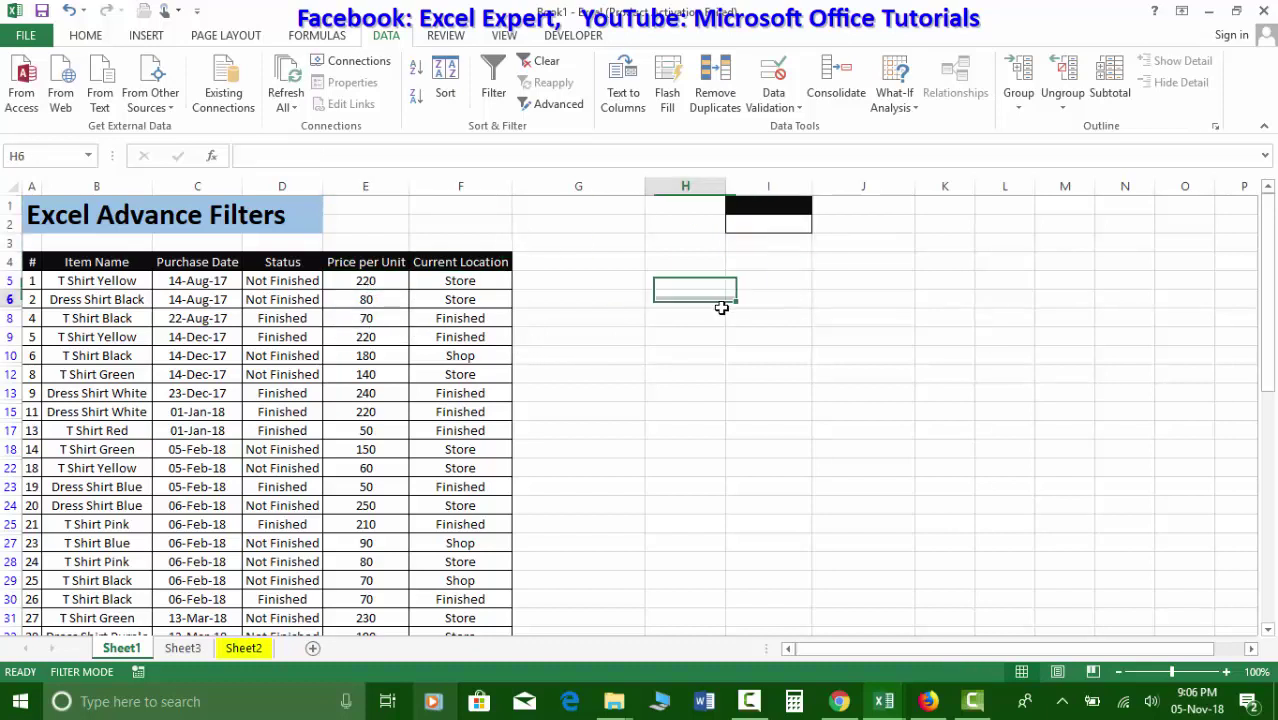
left_click(540, 62)
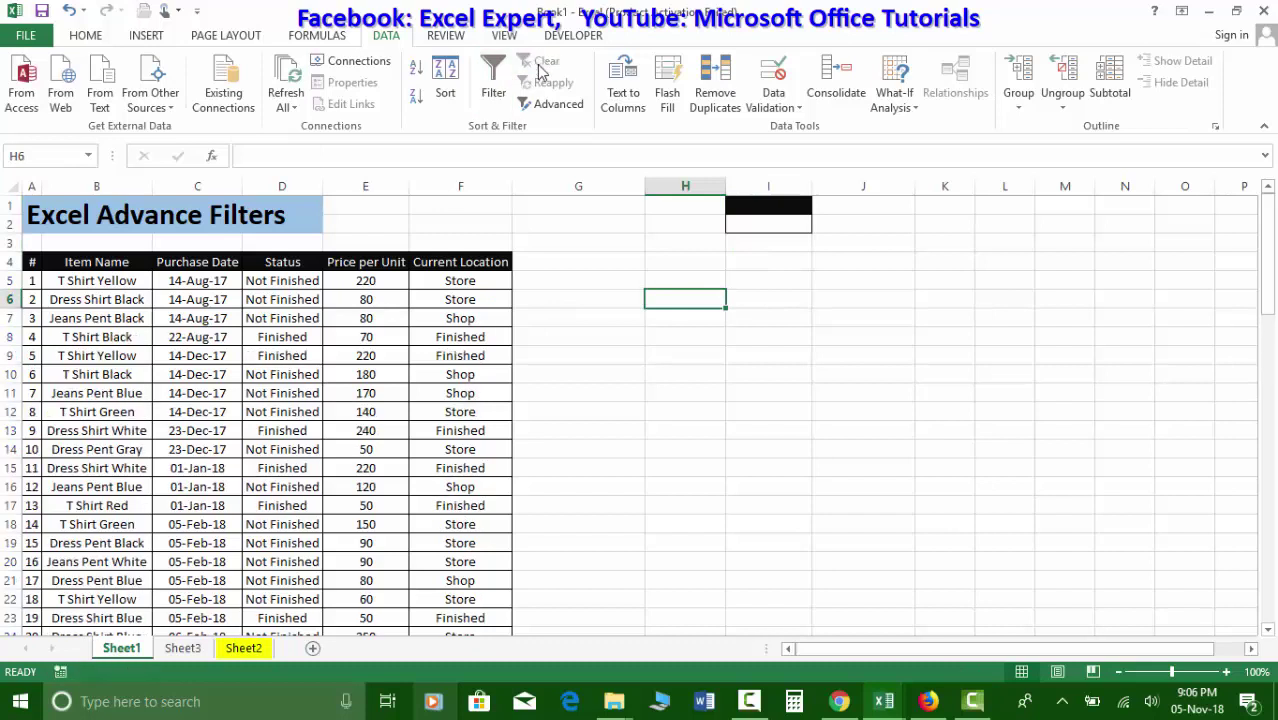
- Copy the Price per Unit header and its first value, 220, from E4:E5 into the criteria cells I1:I2
left_click_drag(381, 262, 378, 283)
key("ctrl+c")
key("ctrl+v")
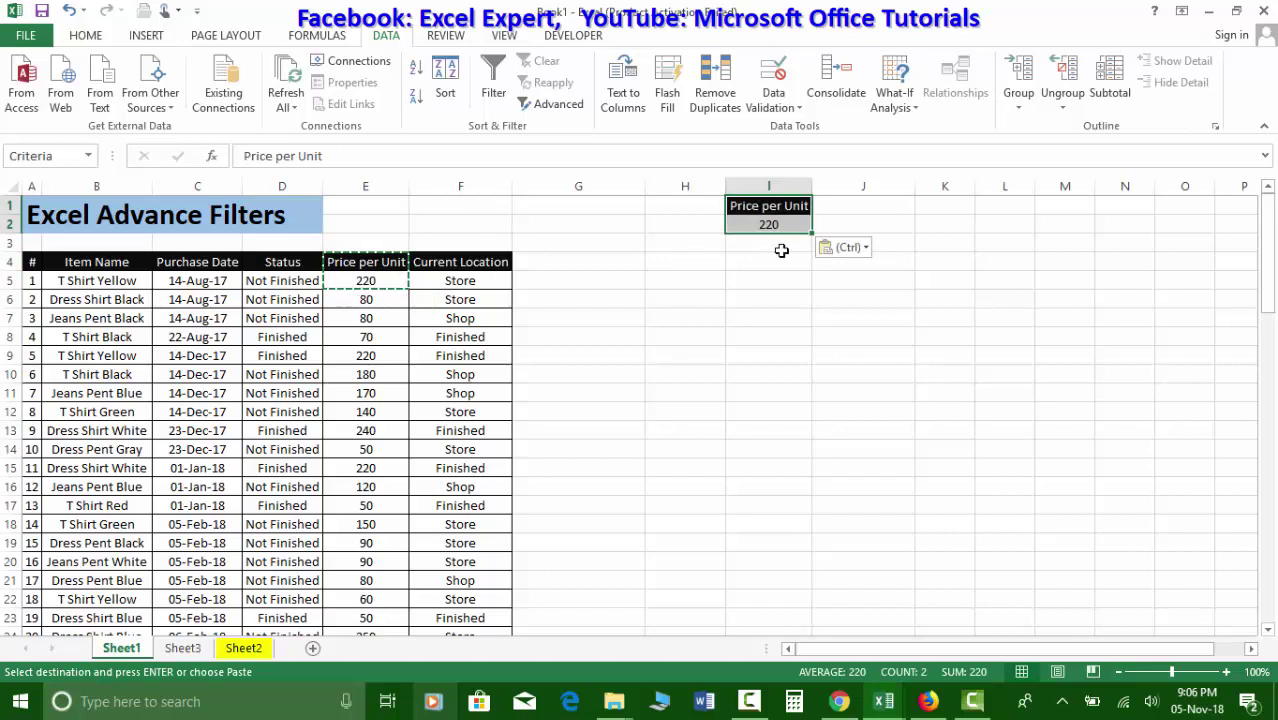
left_click(779, 225)
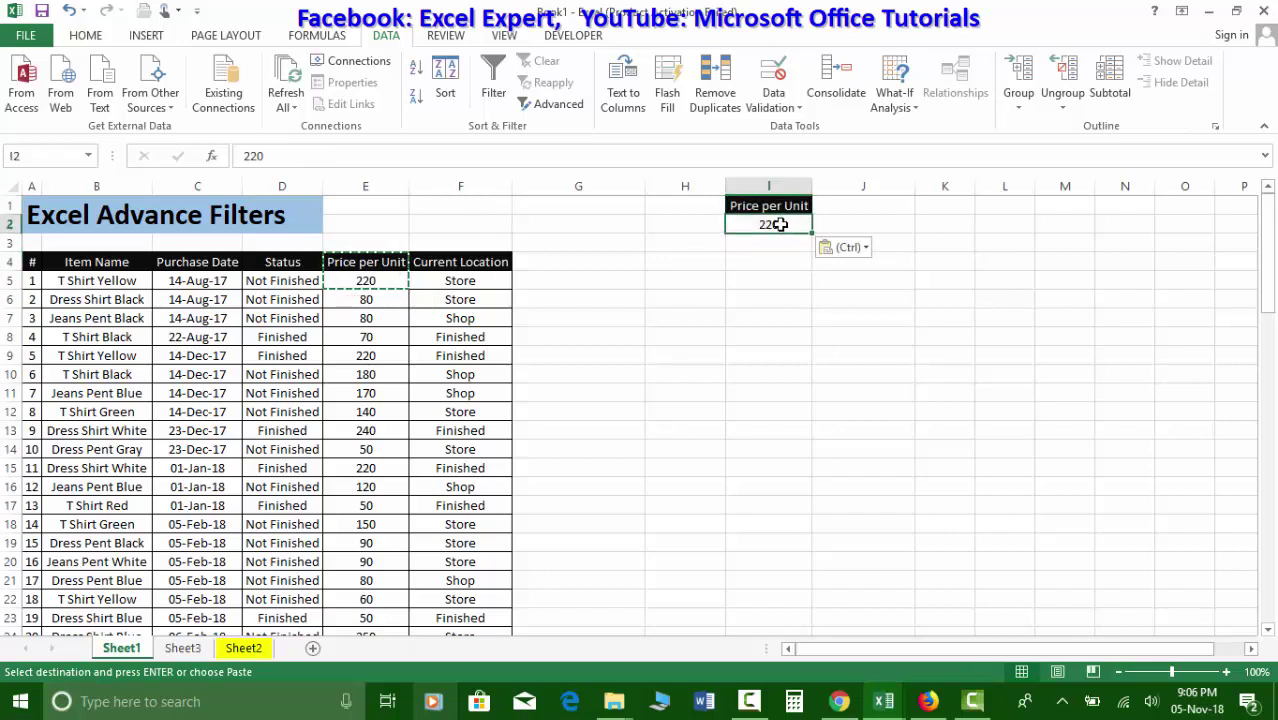
left_click(178, 372)
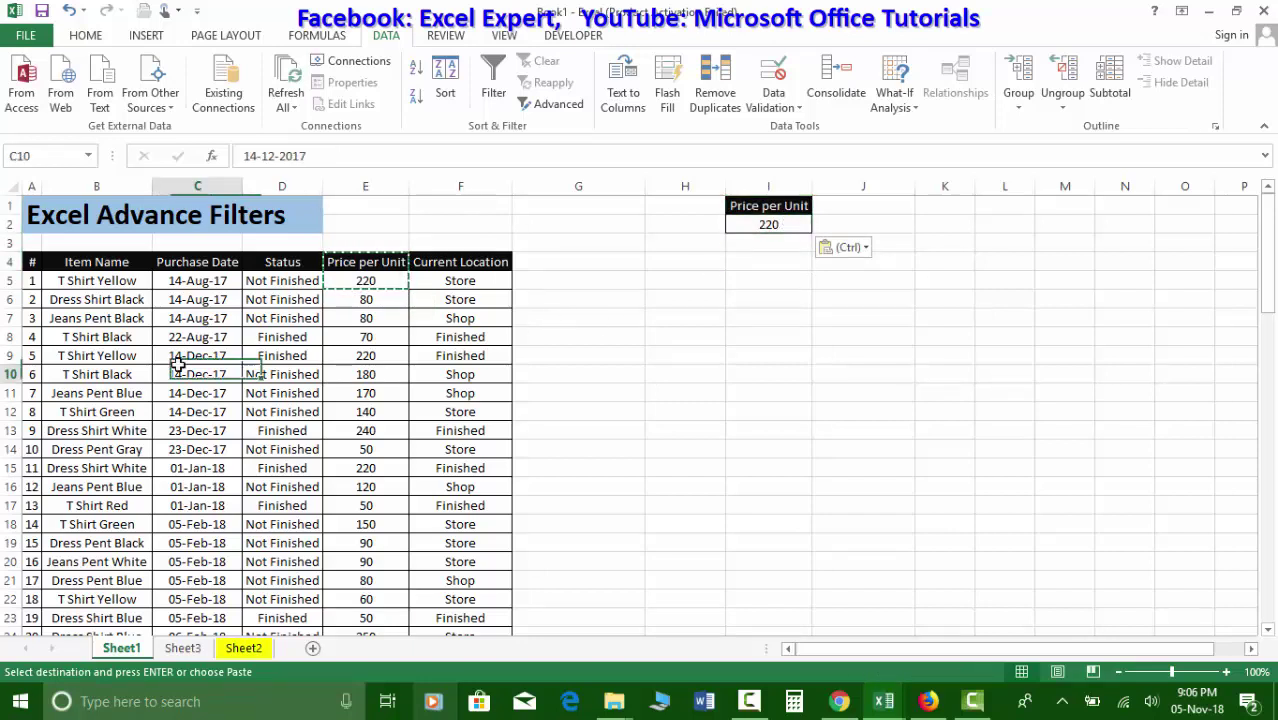
key("Escape")
left_click(763, 224)
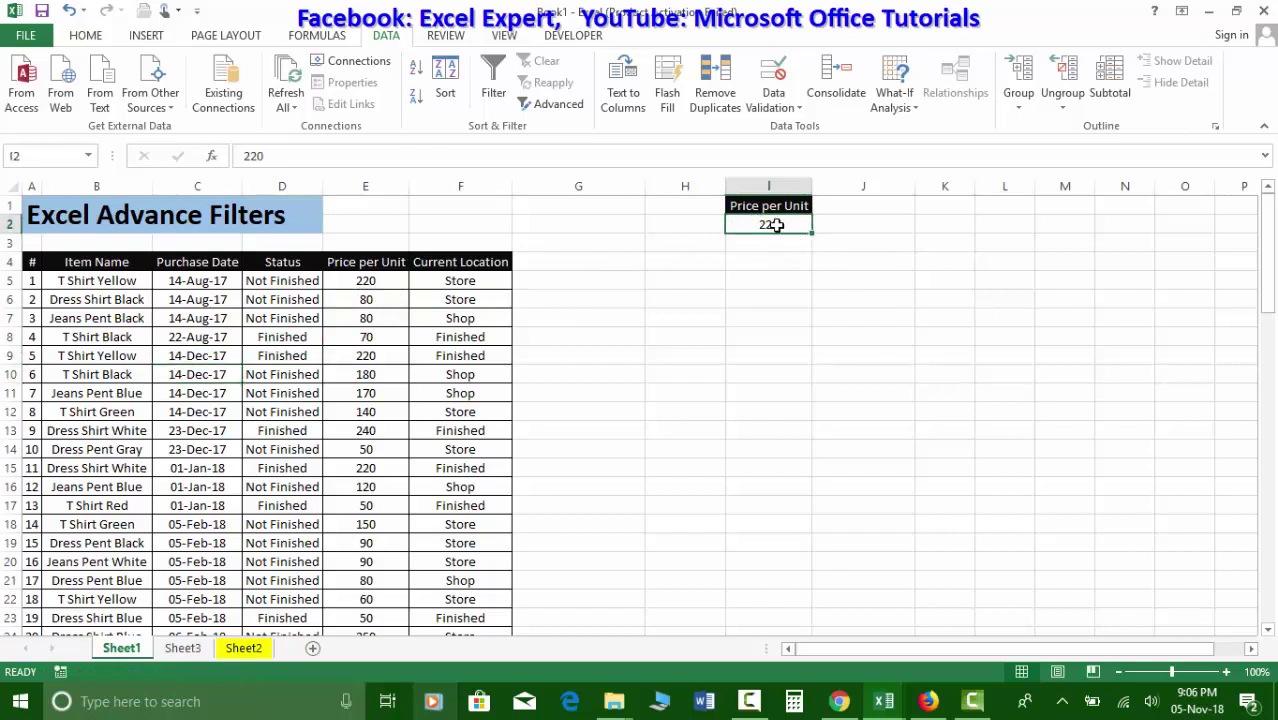
- Filter A4:F81 in place with Advanced Filter using the Price per Unit 220 criteria in I1:I2, and check the filtered prices
left_click(352, 298)
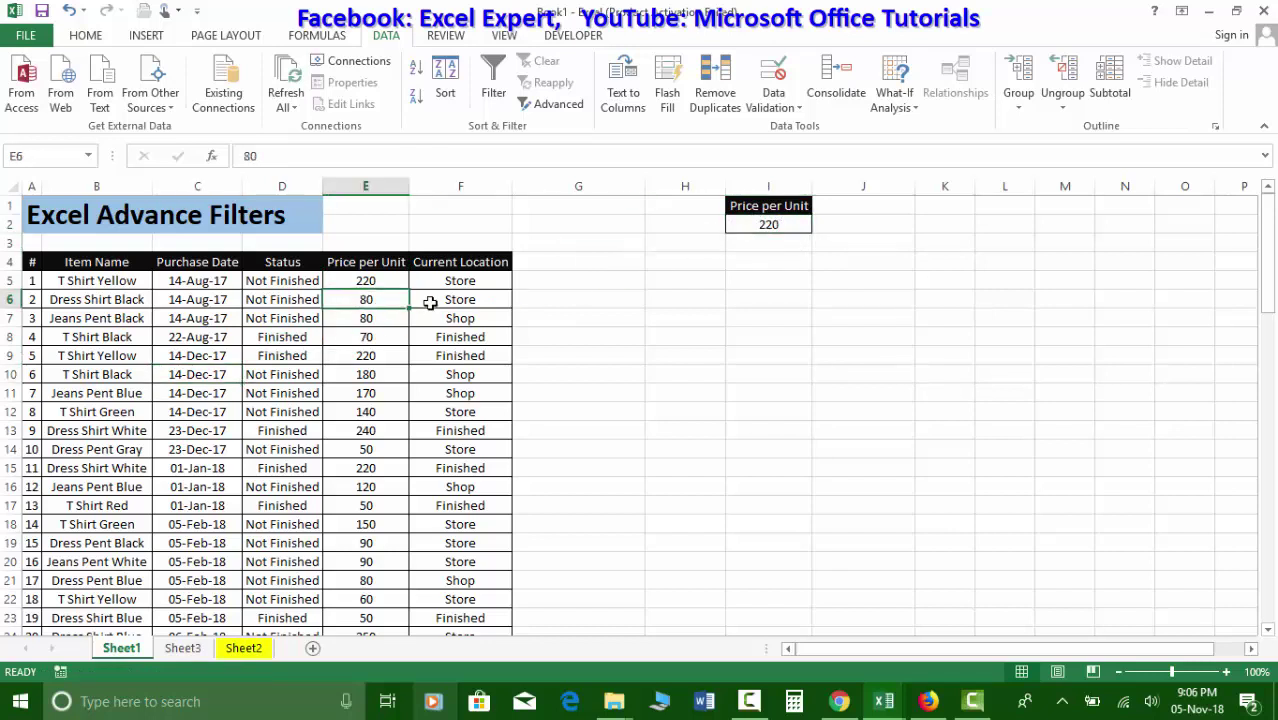
left_click(535, 105)
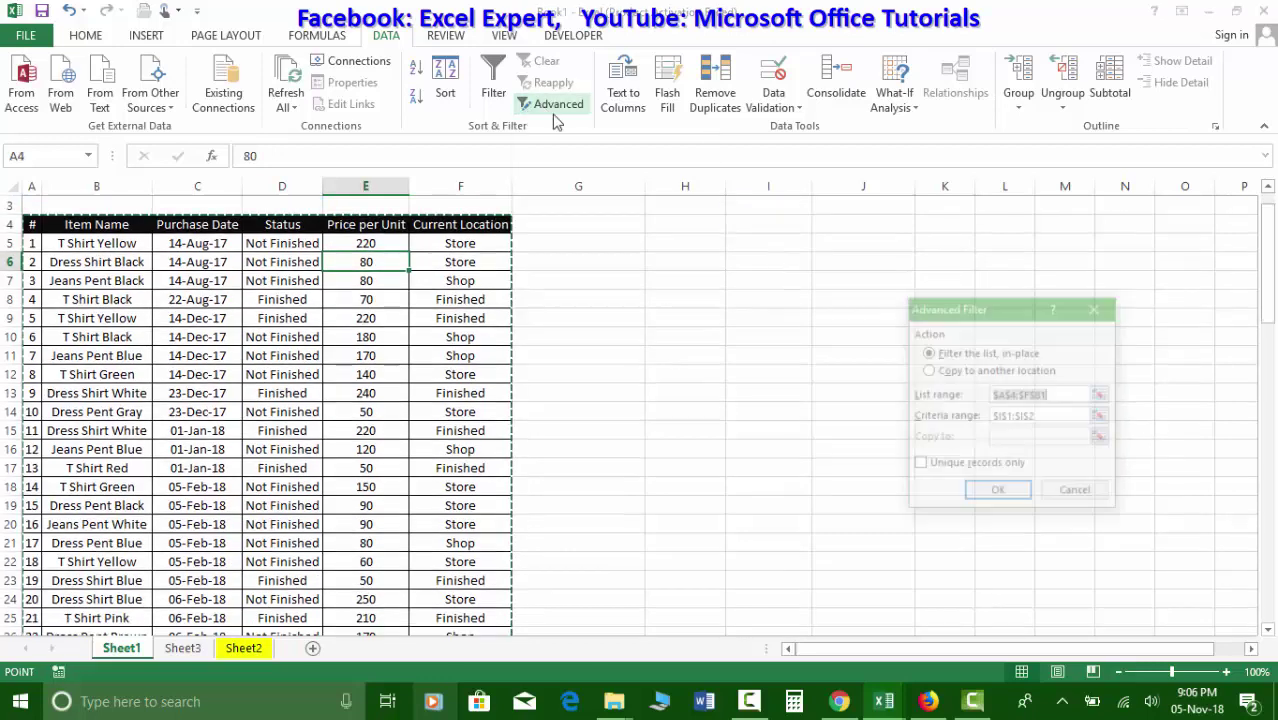
left_click(998, 493)
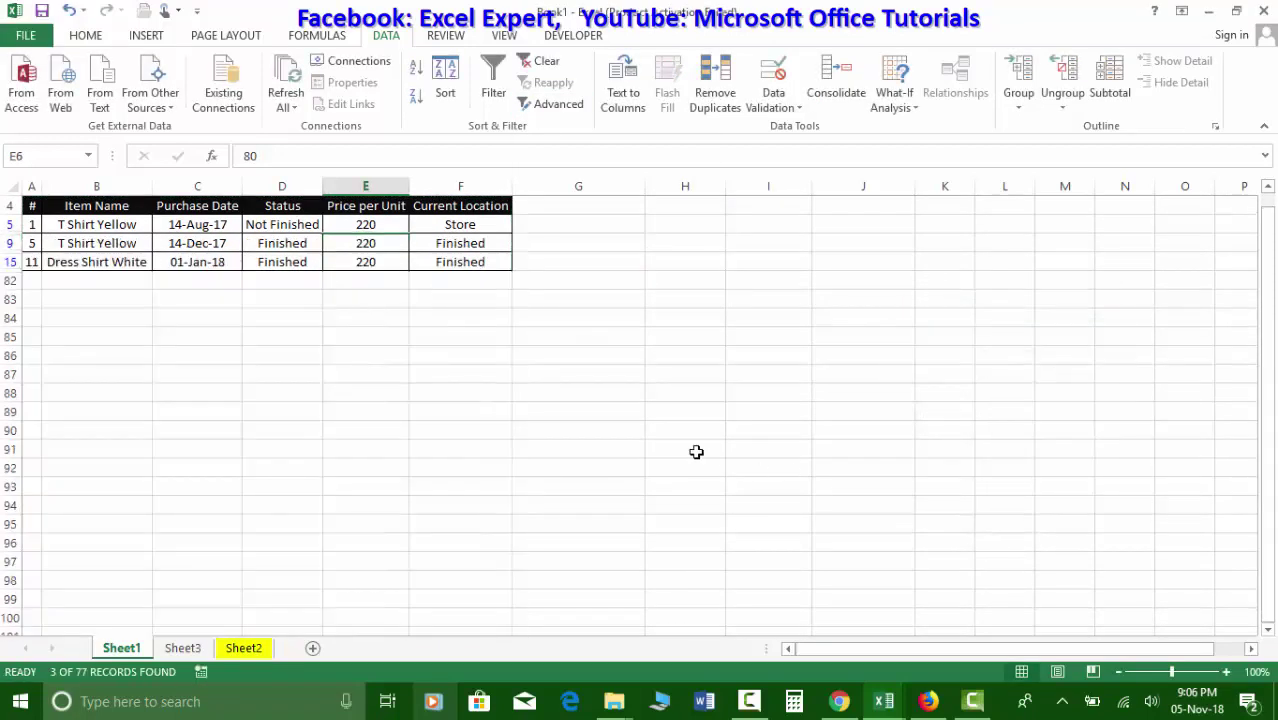
scroll(696, 451, "up", 1)
left_click_drag(370, 281, 366, 318)
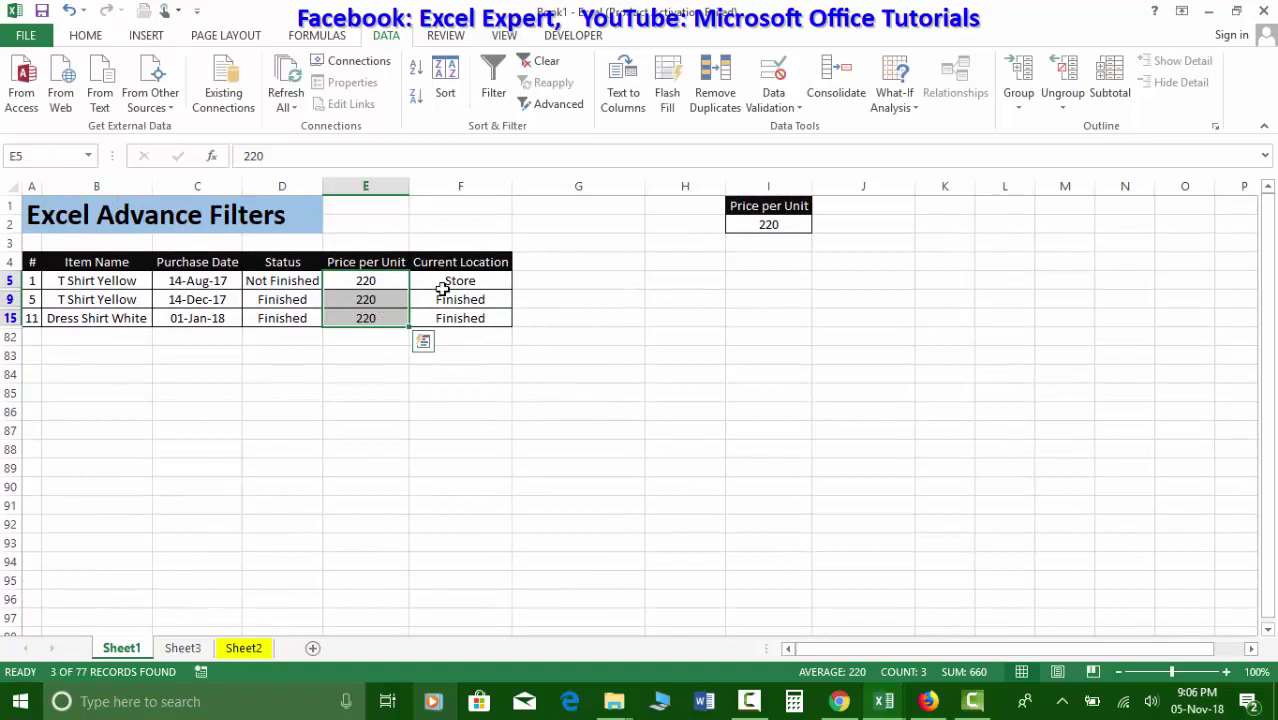
left_click(505, 317)
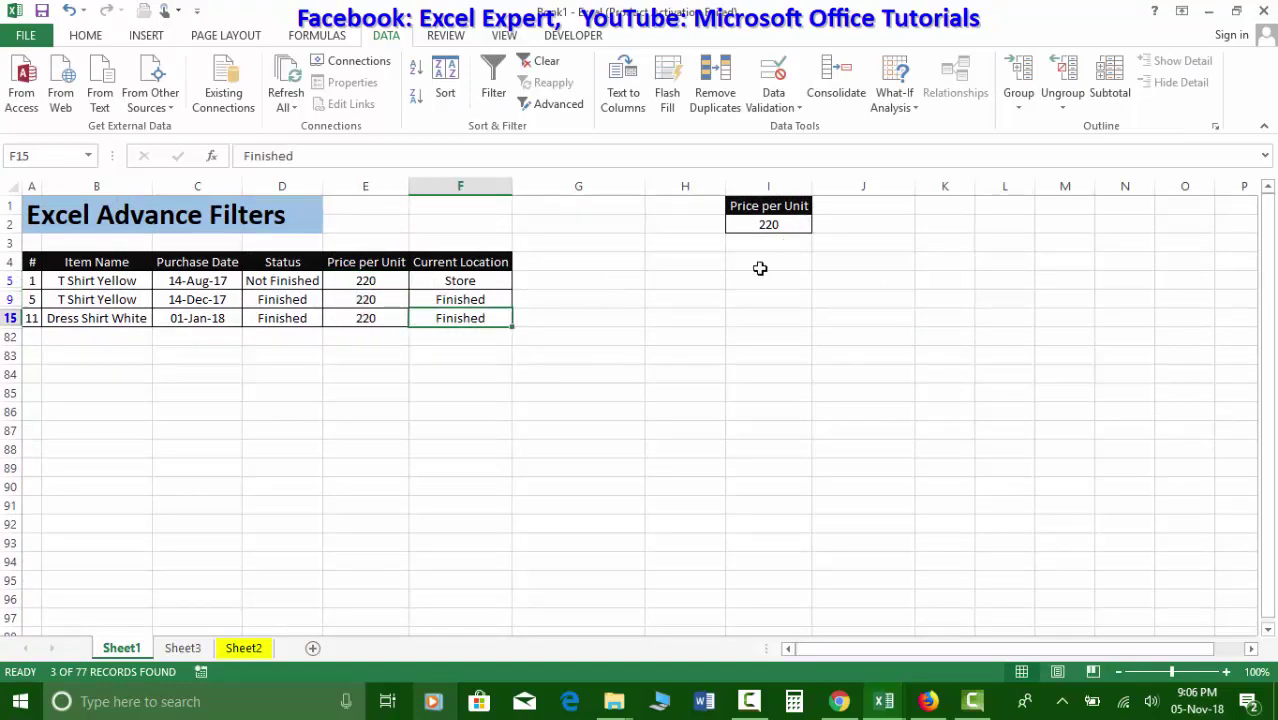
left_click_drag(382, 280, 392, 316)
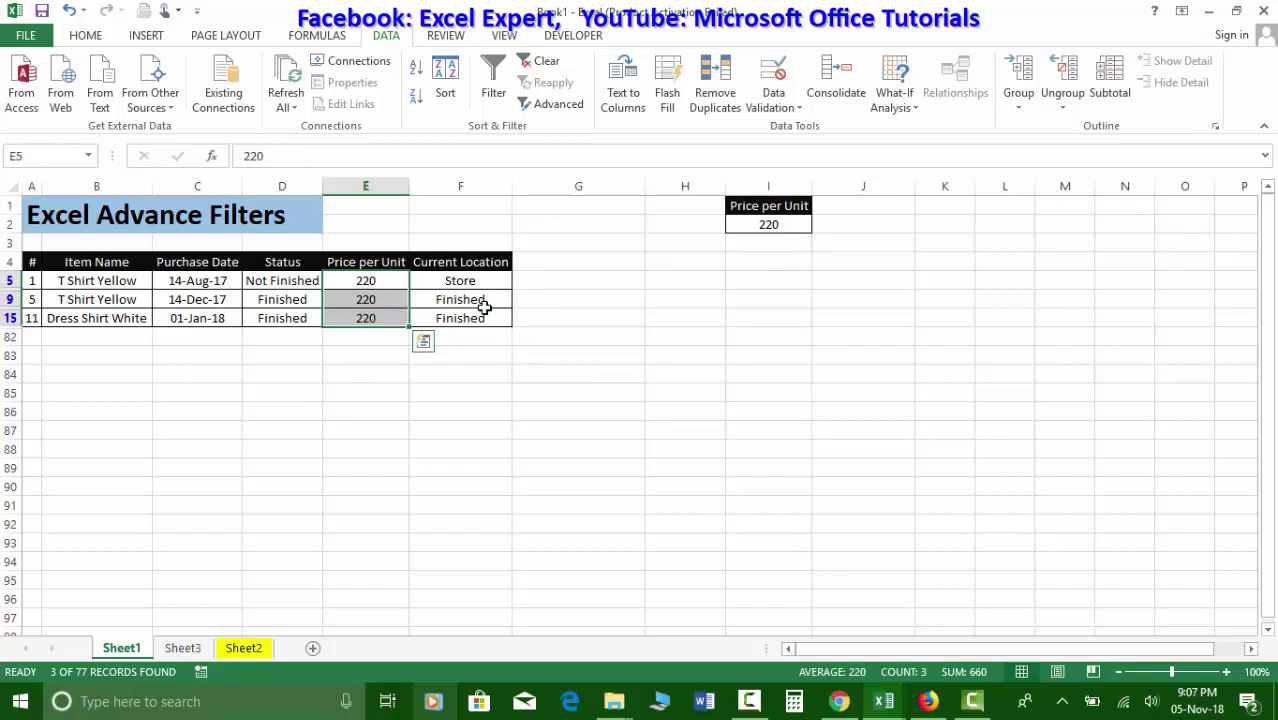
- Change the Price per Unit criterion in I2 to <220 and clear the existing filter from the table
double_click(758, 224)
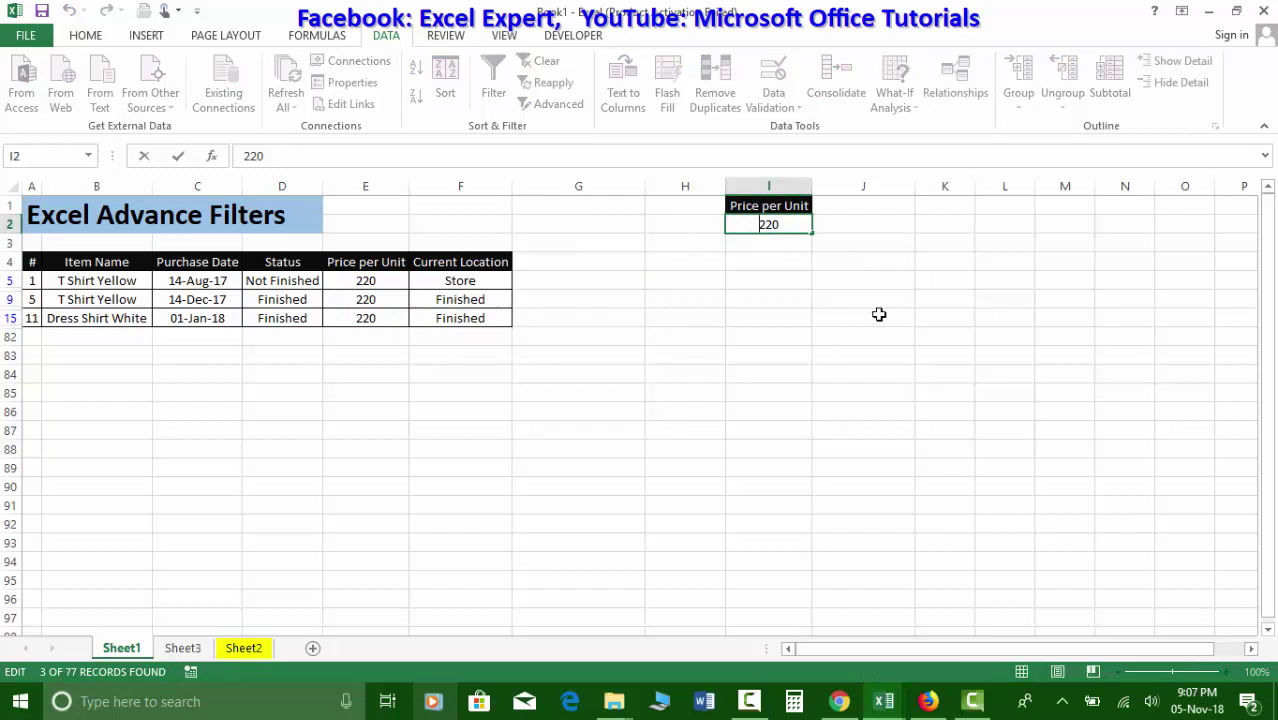
type("<")
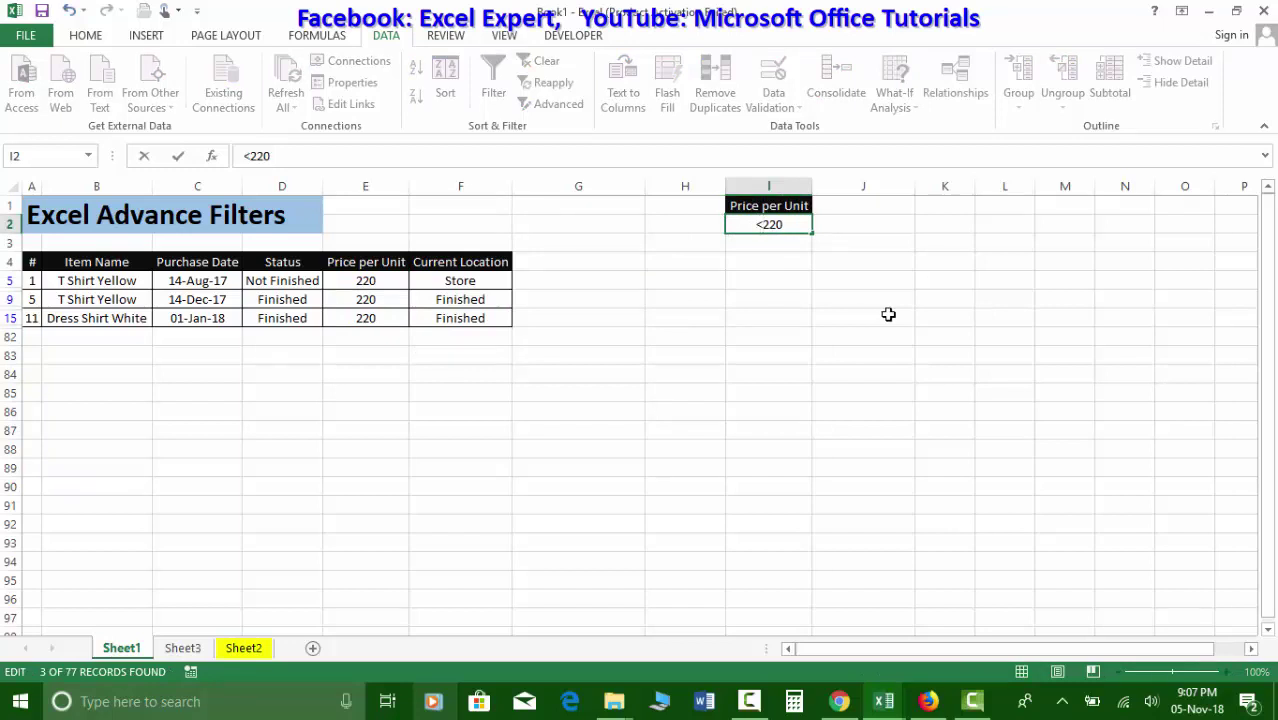
left_click(462, 281)
left_click(546, 61)
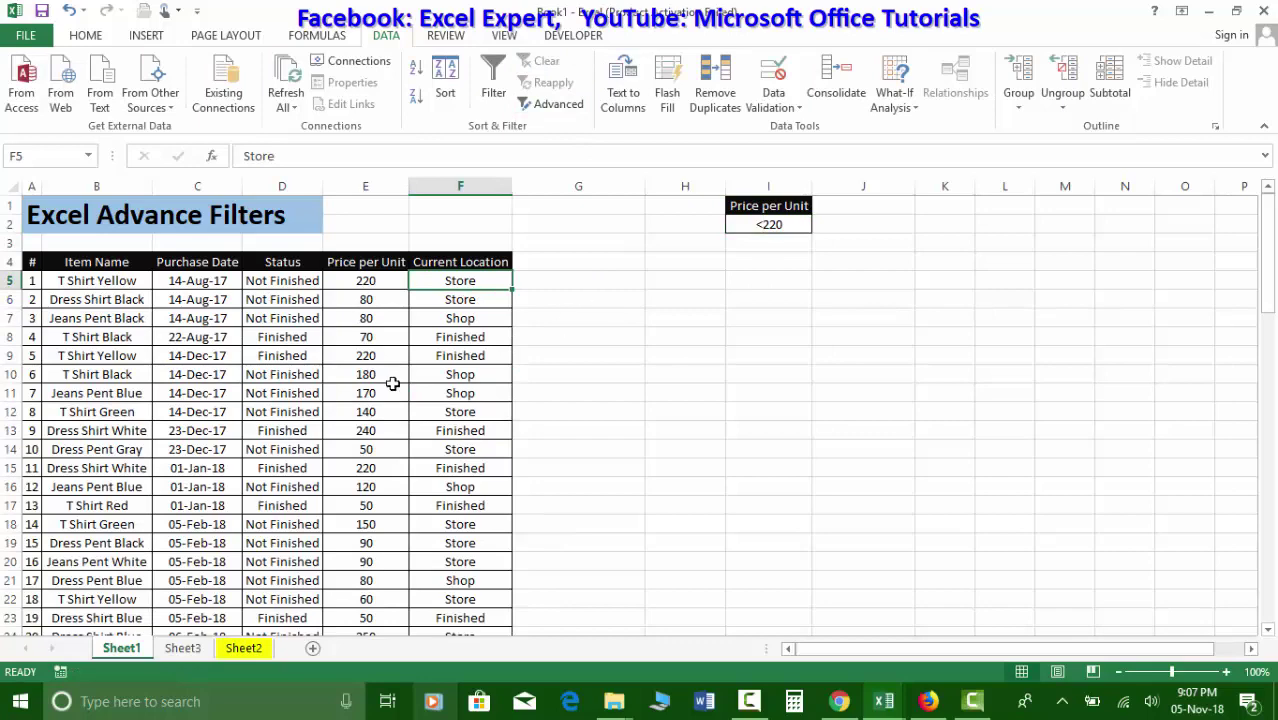
- Apply an in-place Advanced Filter to A4:F81 using the Price per Unit <220 criteria in I1:I2
left_click(385, 392)
left_click(550, 104)
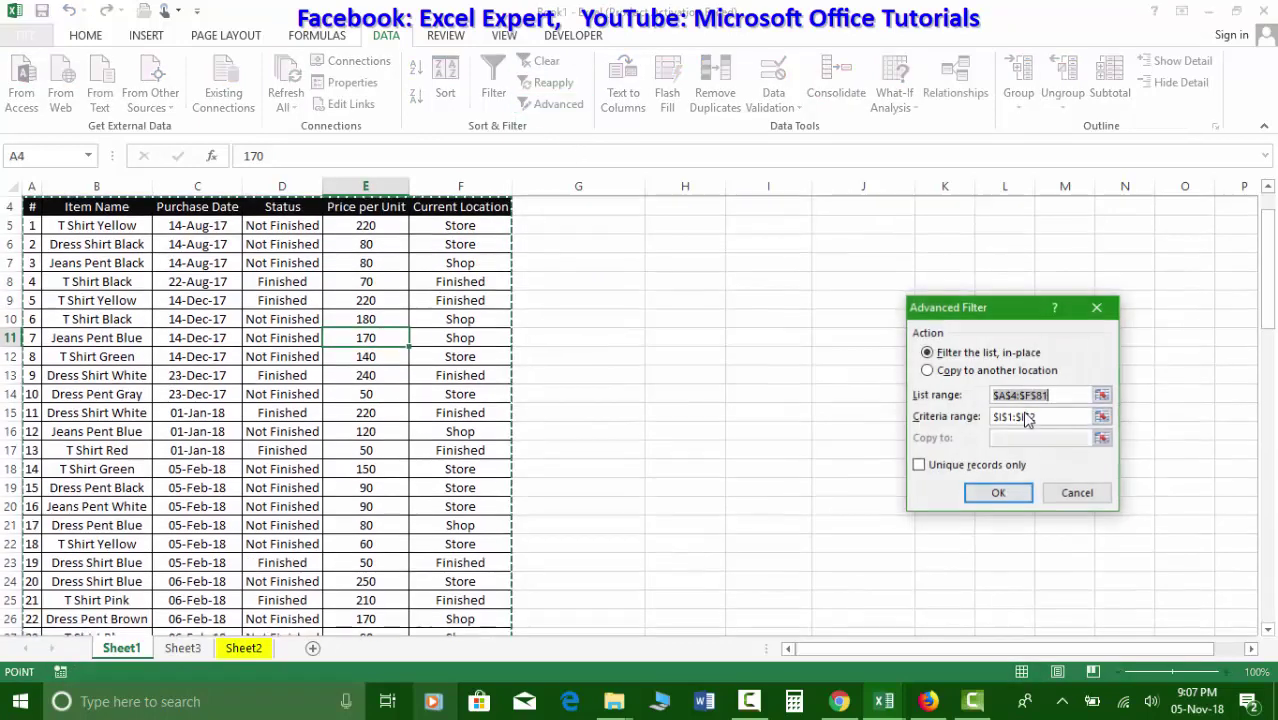
left_click(1035, 417)
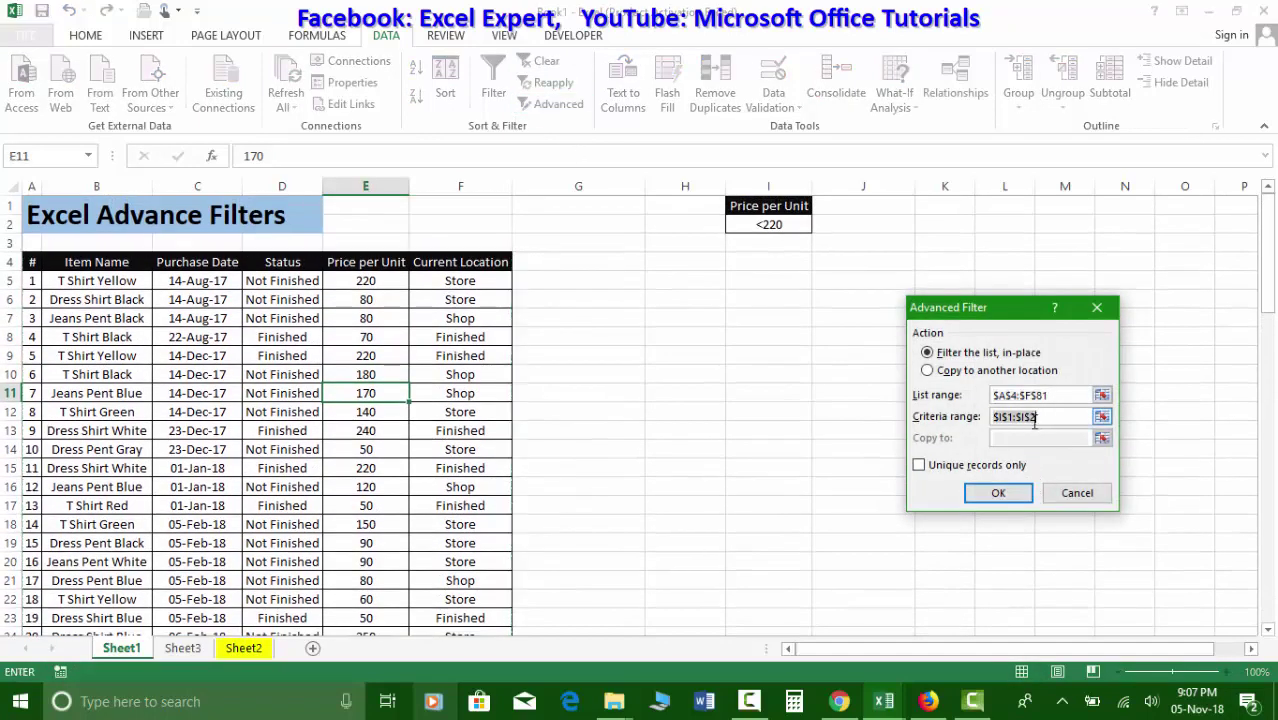
left_click(1036, 412)
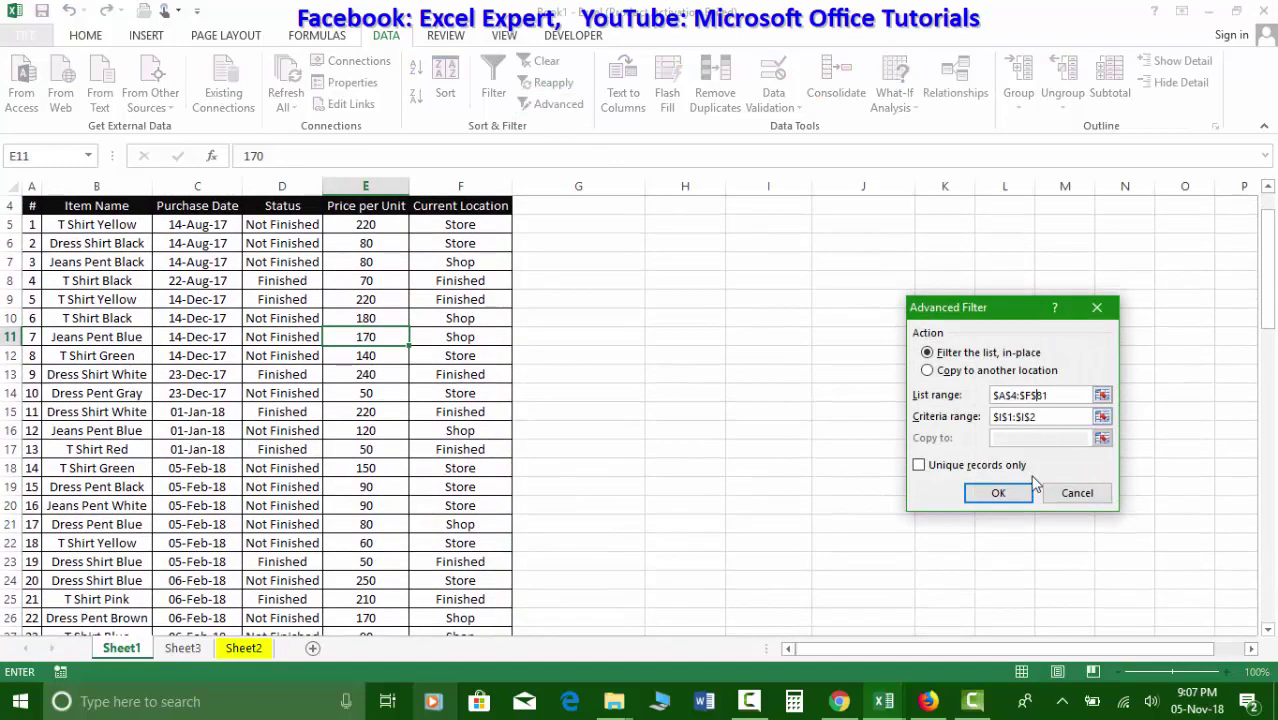
left_click(1000, 494)
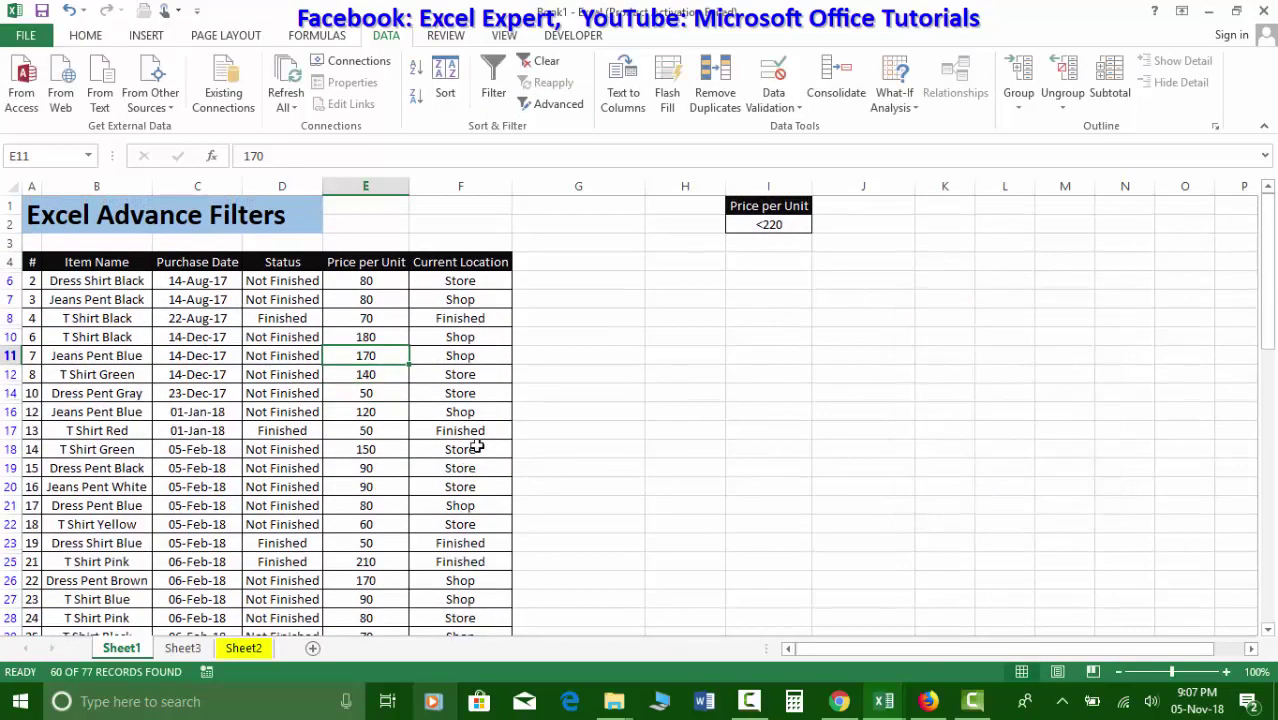
- Compare the filtered Price per Unit values in column E with the <220 criterion in I2
left_click_drag(374, 280, 400, 490)
mouse_move(760, 210)
left_mouse_down()
mouse_move(685, 262)
mouse_move(760, 212)
left_mouse_up()
left_click(766, 225)
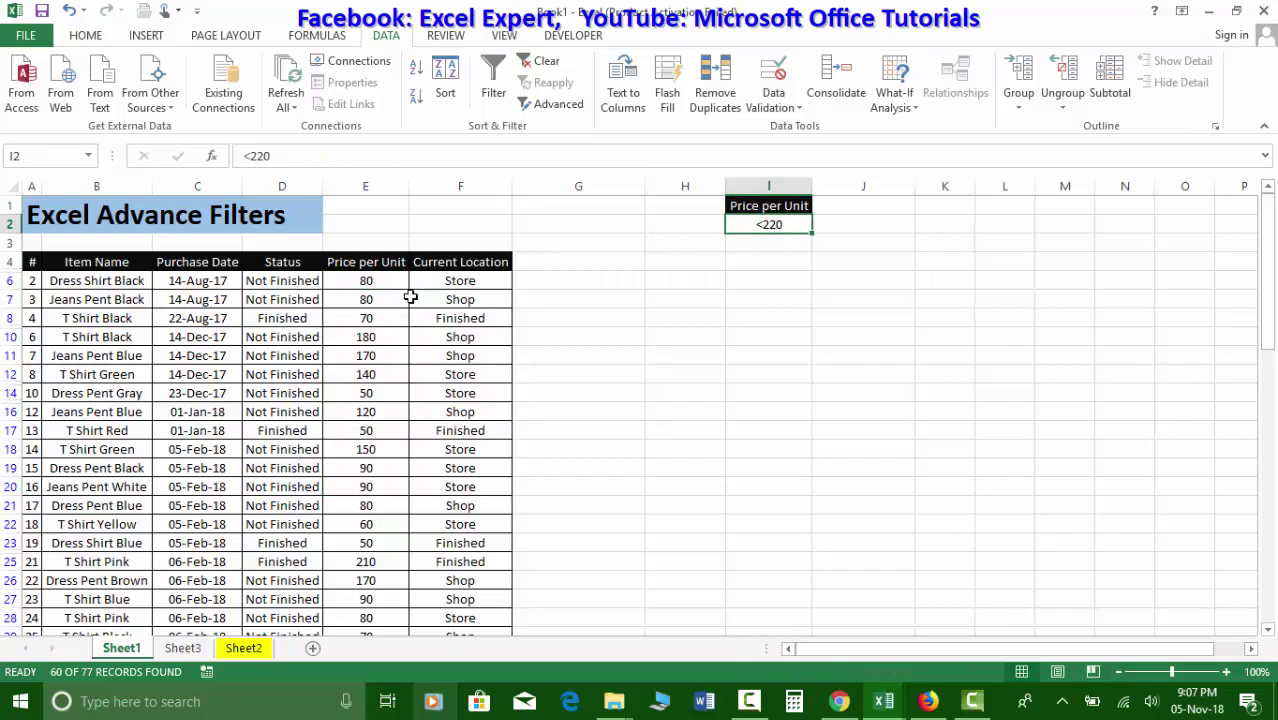
left_click_drag(375, 281, 412, 625)
scroll(342, 613, "up", 15)
left_click(863, 393)
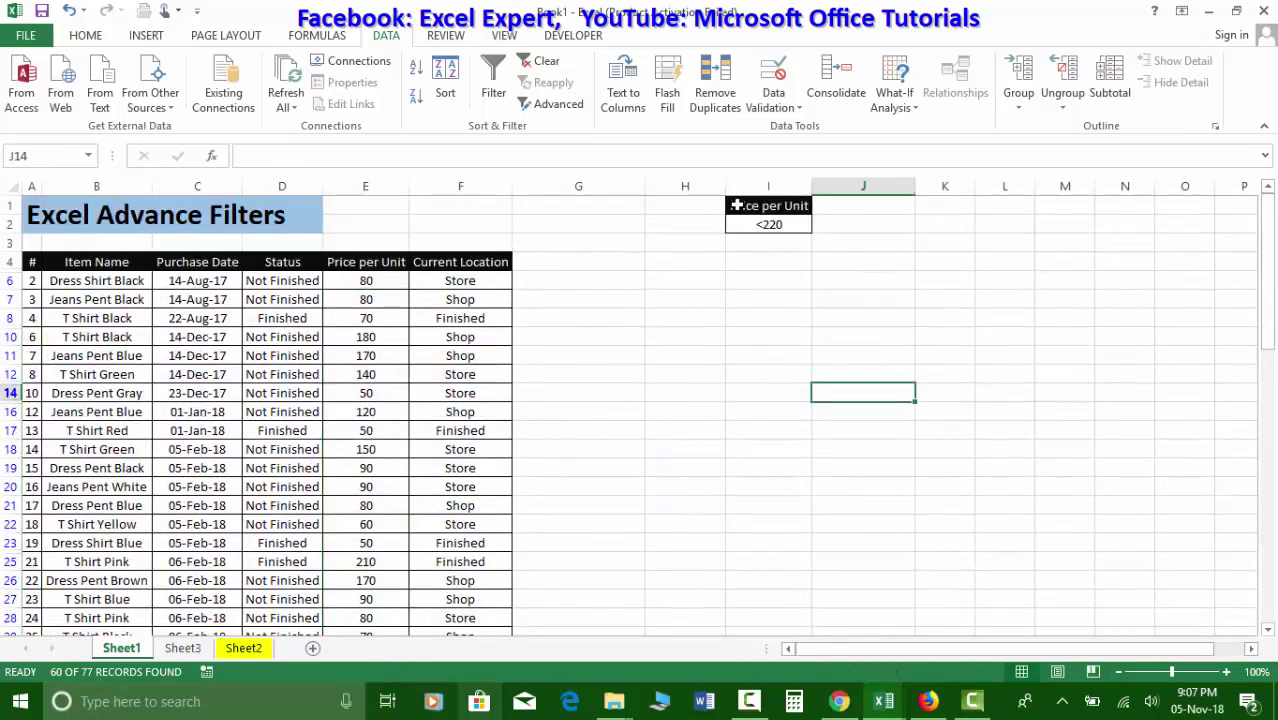
- Clear the filter from the table and change the Price per Unit criterion in I2 to >220
left_click(372, 319)
left_click(545, 63)
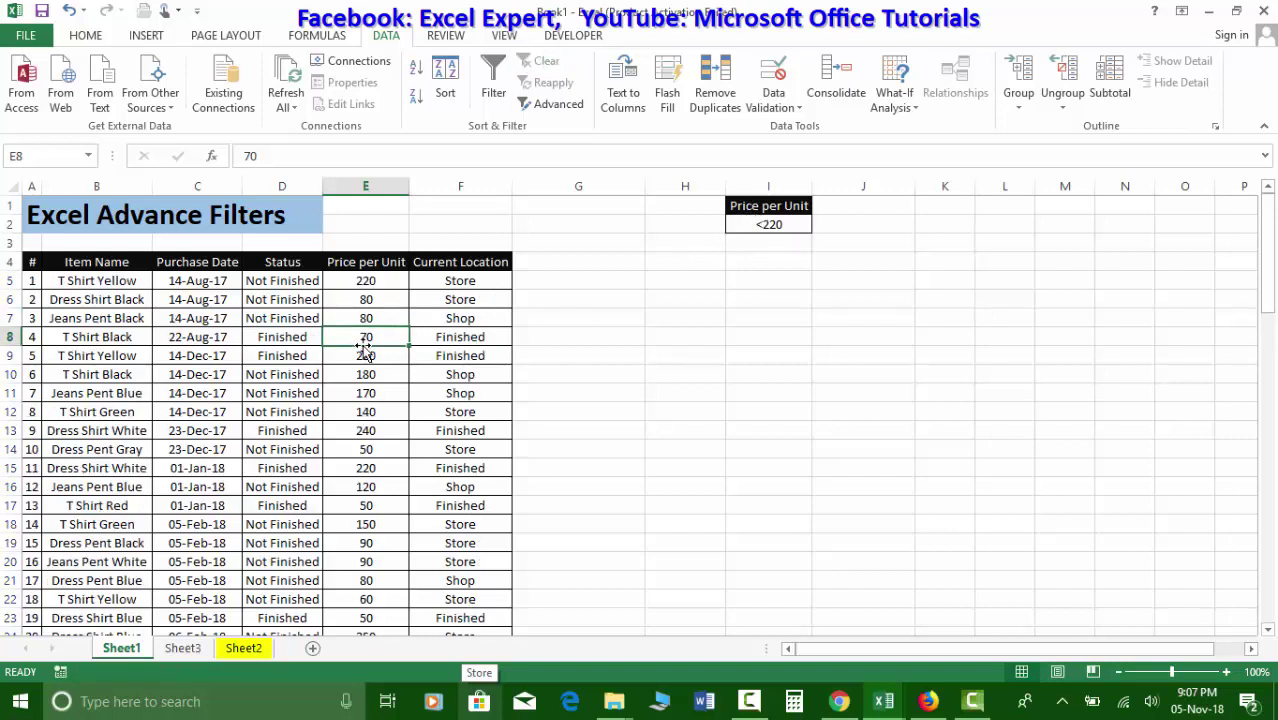
left_click(768, 225)
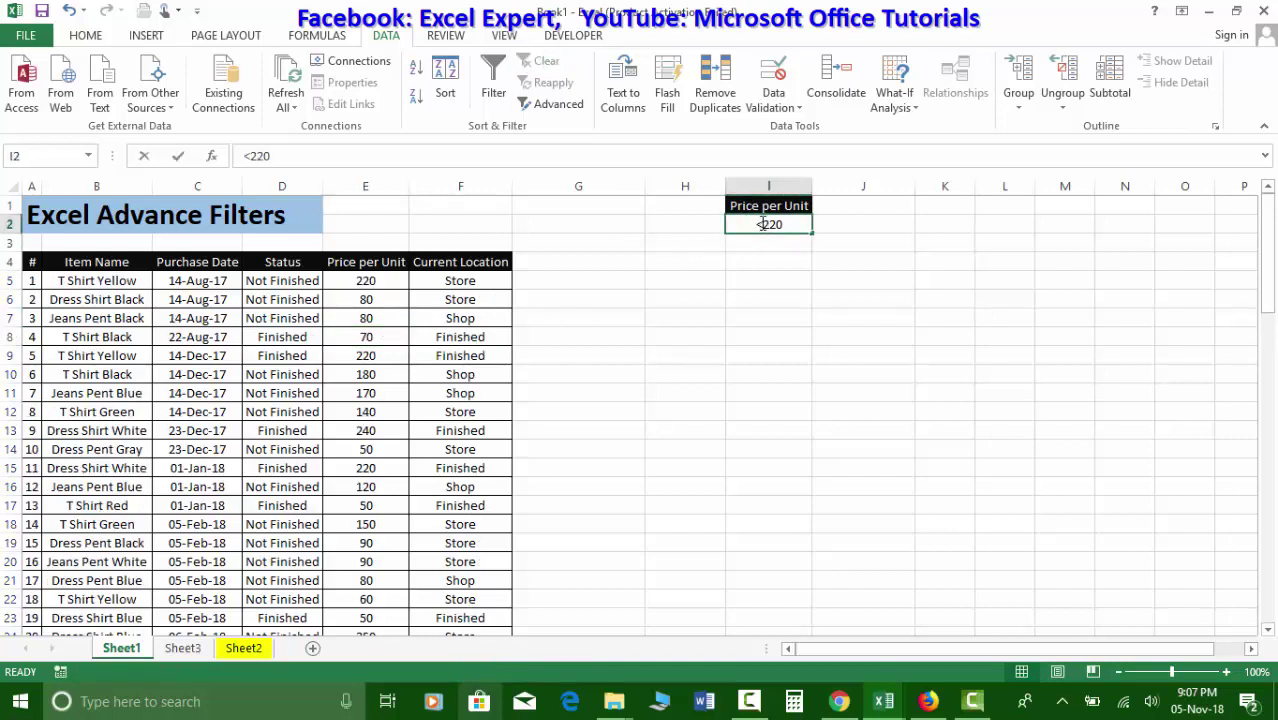
double_click(770, 223)
left_click(763, 224)
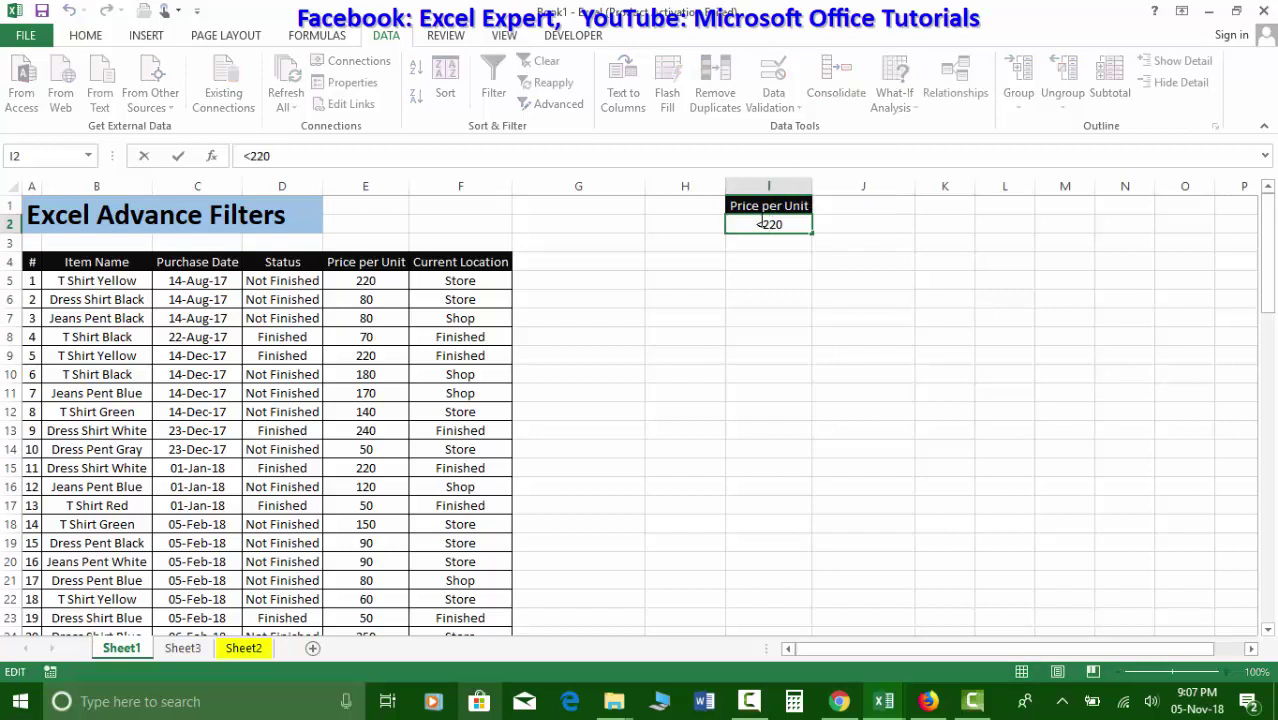
left_click_drag(762, 224, 728, 224)
type(">")
- Filter A4:F81 in place with Advanced Filter using the Price per Unit >220 criteria, and check the filtered prices
left_click(236, 356)
left_click(563, 110)
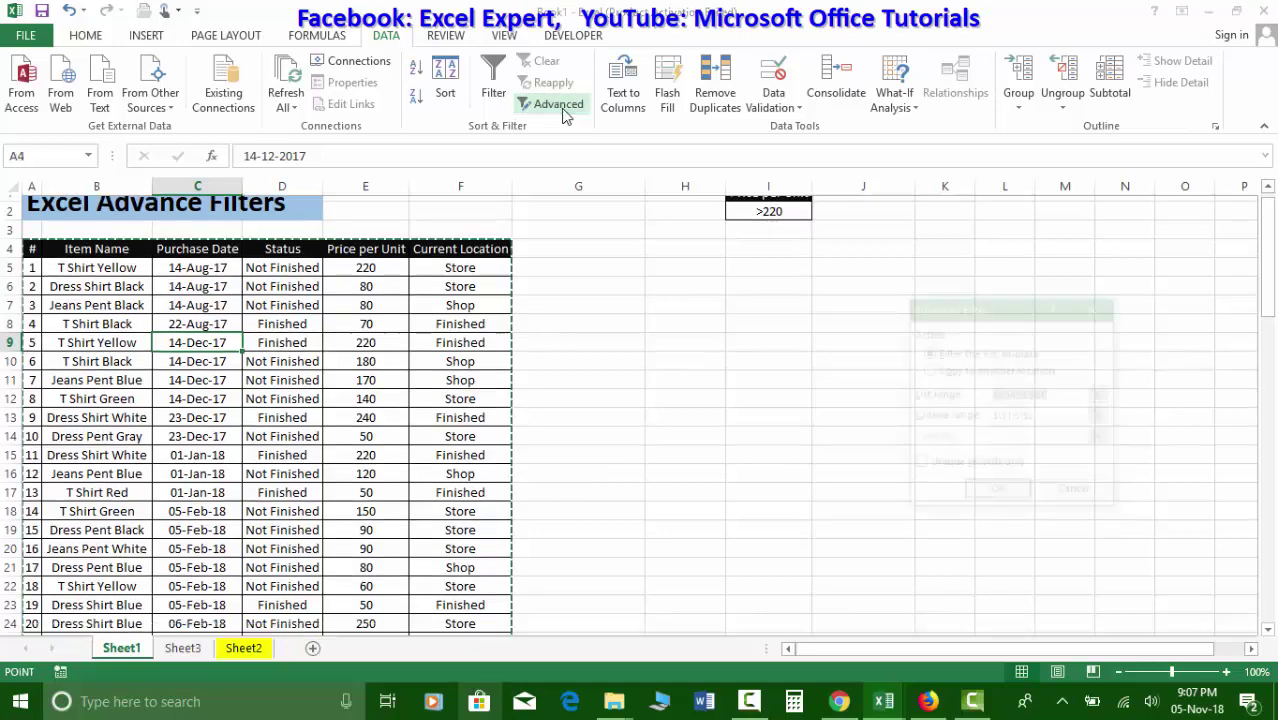
left_click(1013, 491)
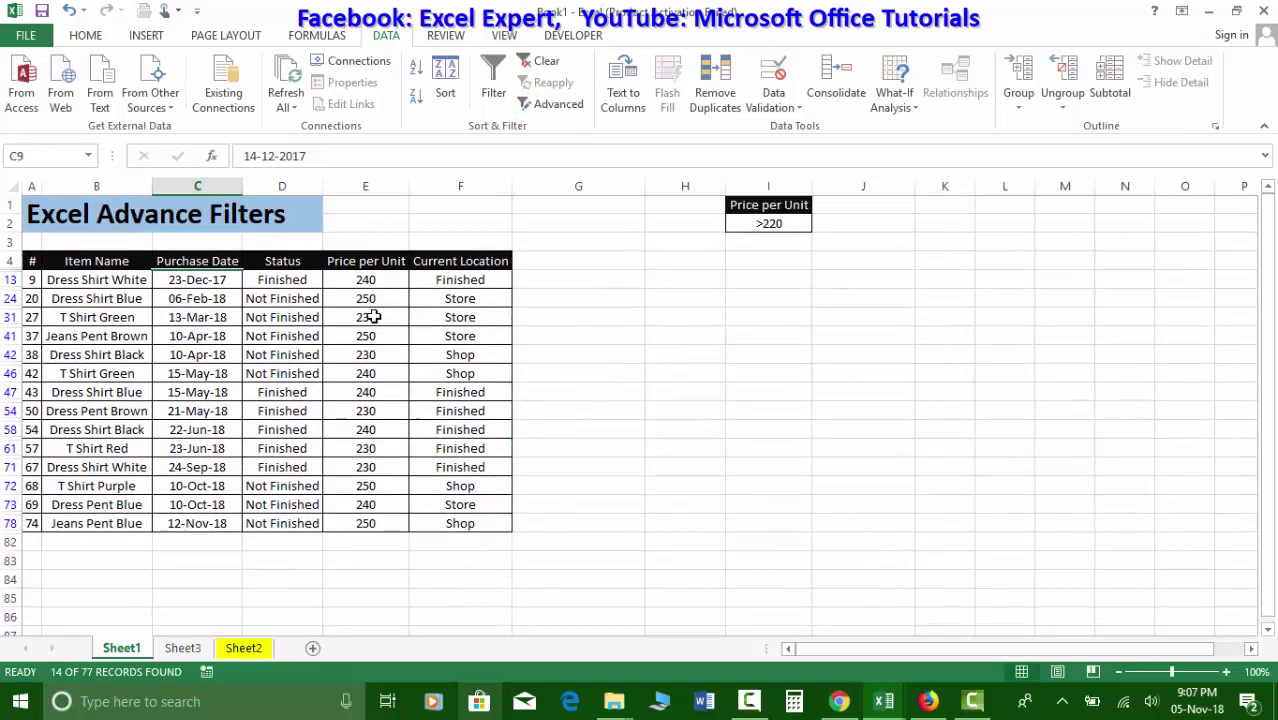
left_click_drag(342, 298, 392, 503)
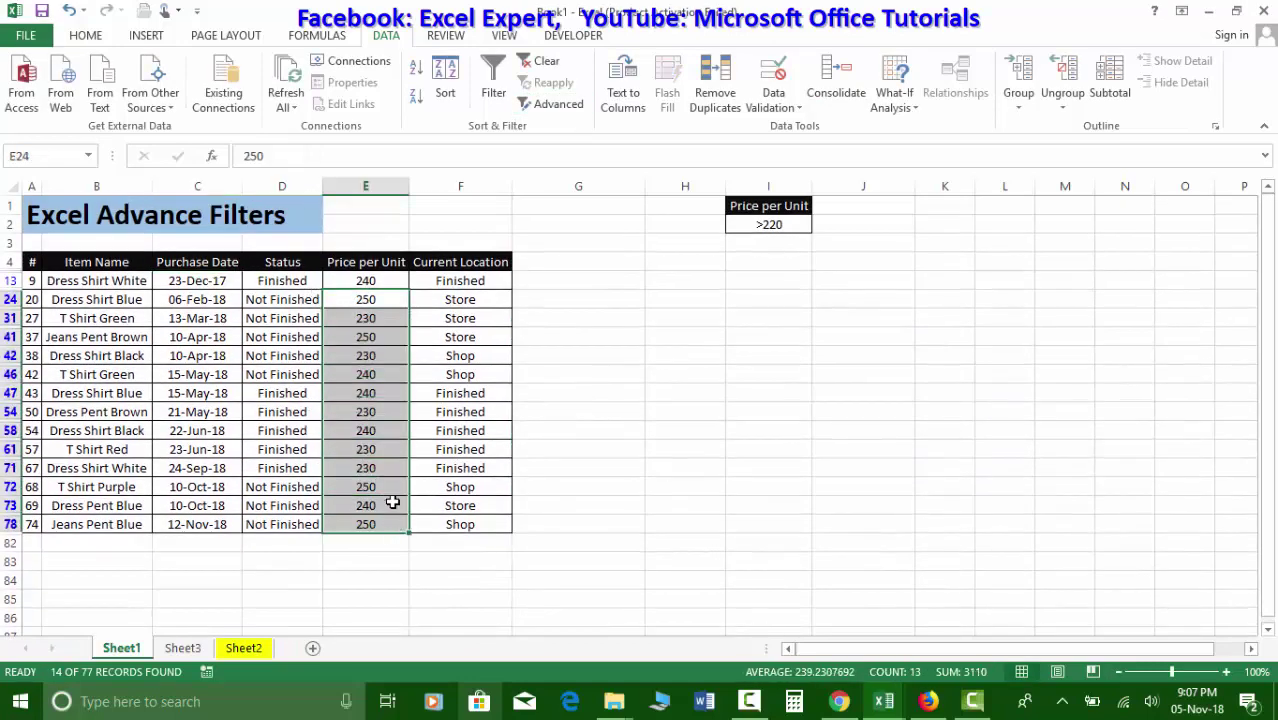
left_click(490, 280)
left_click(312, 318)
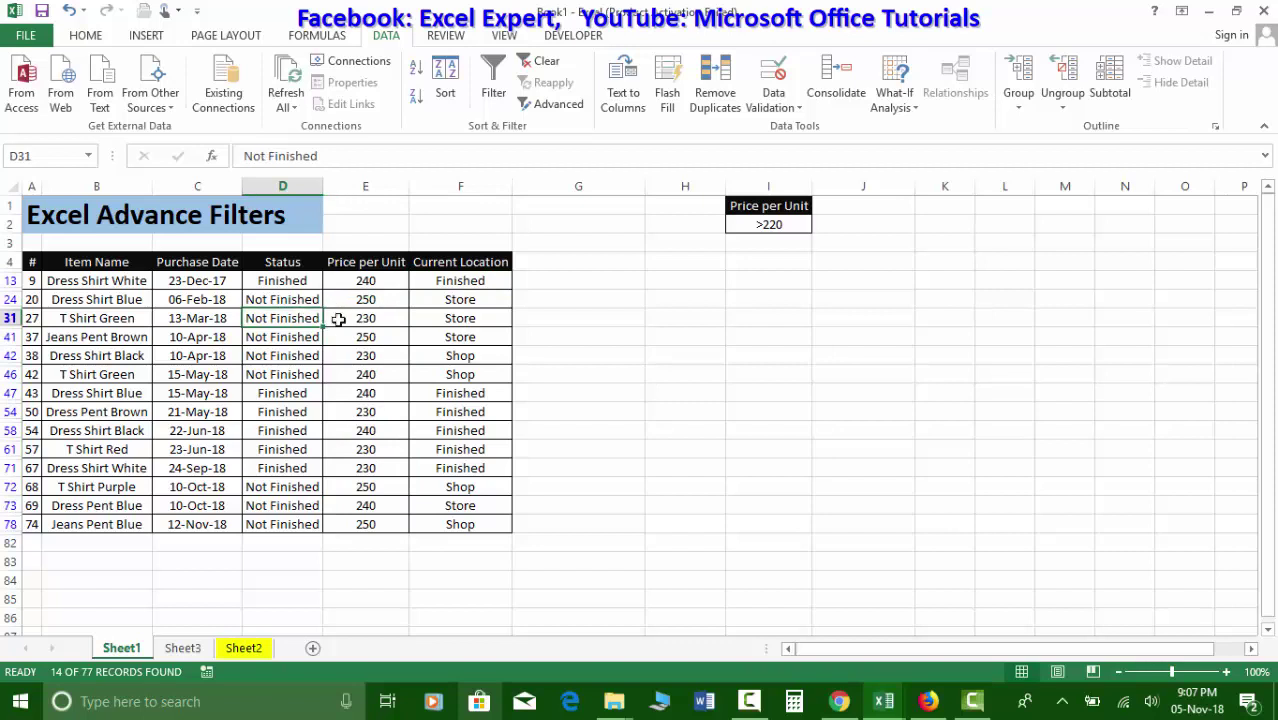
- Change the Price per Unit criterion in I2 to <>220 and clear the existing filter from the table
left_click(752, 228)
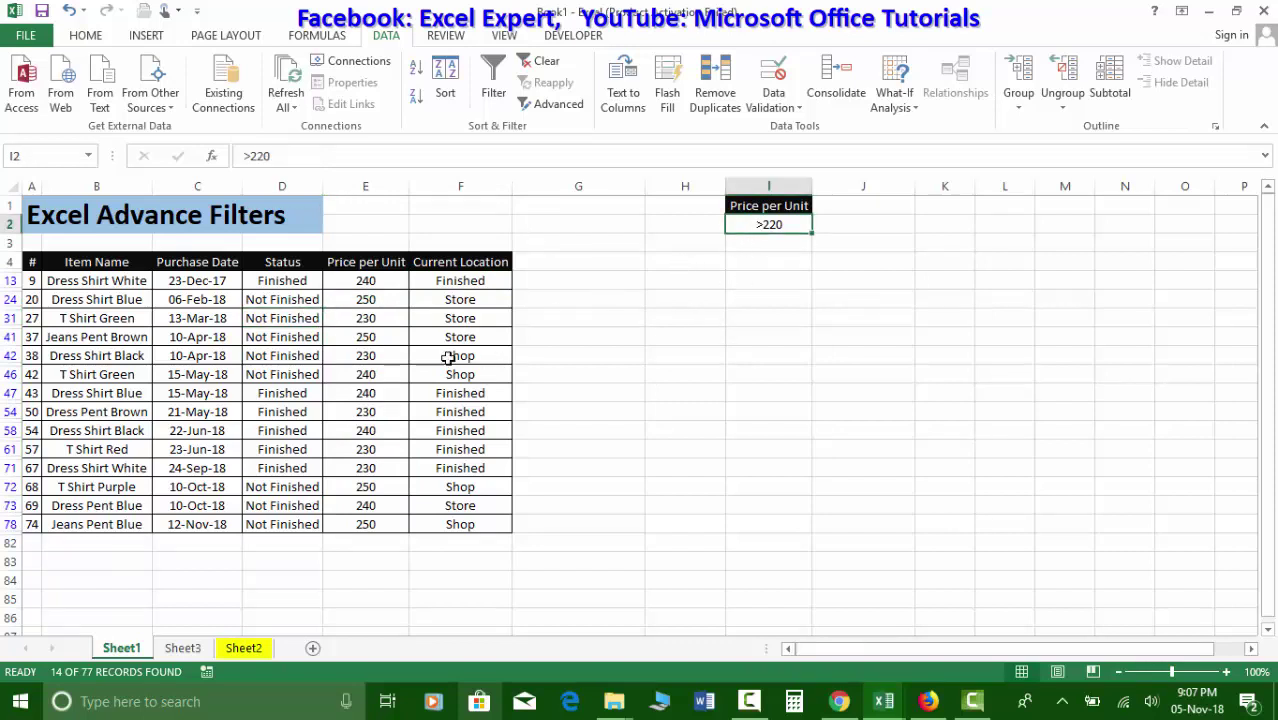
double_click(755, 224)
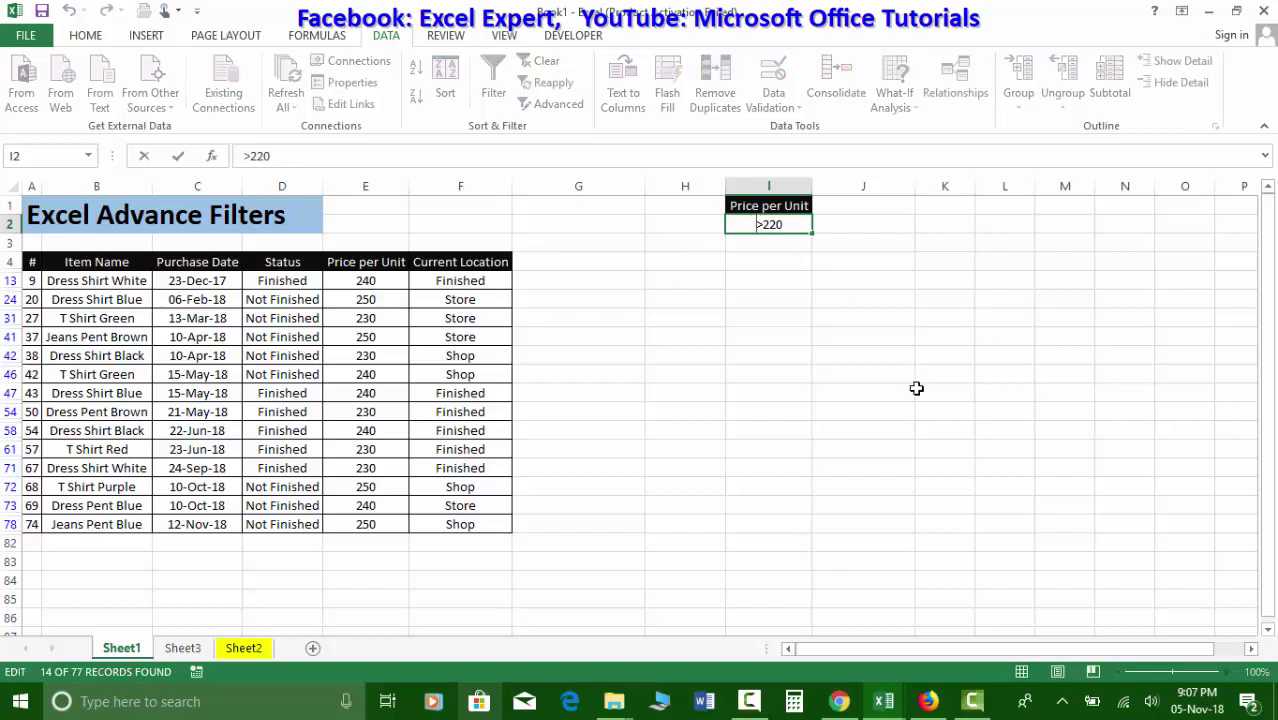
type("<")
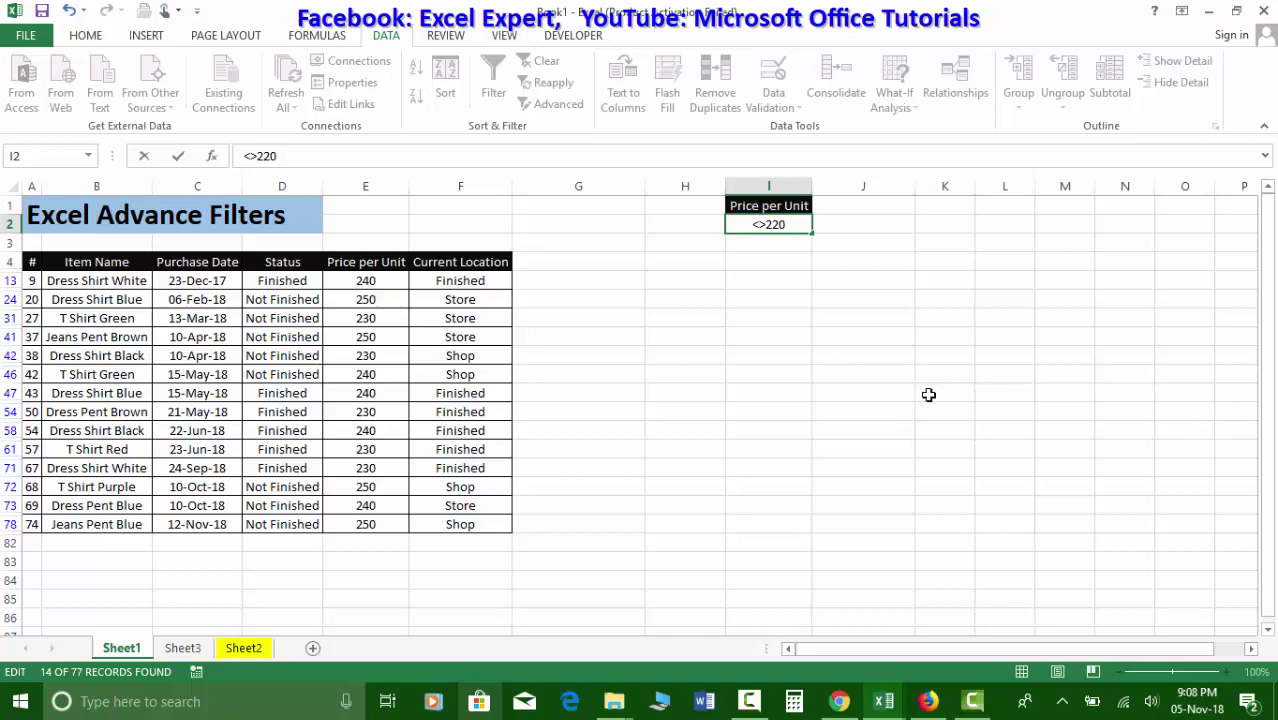
left_click(354, 413)
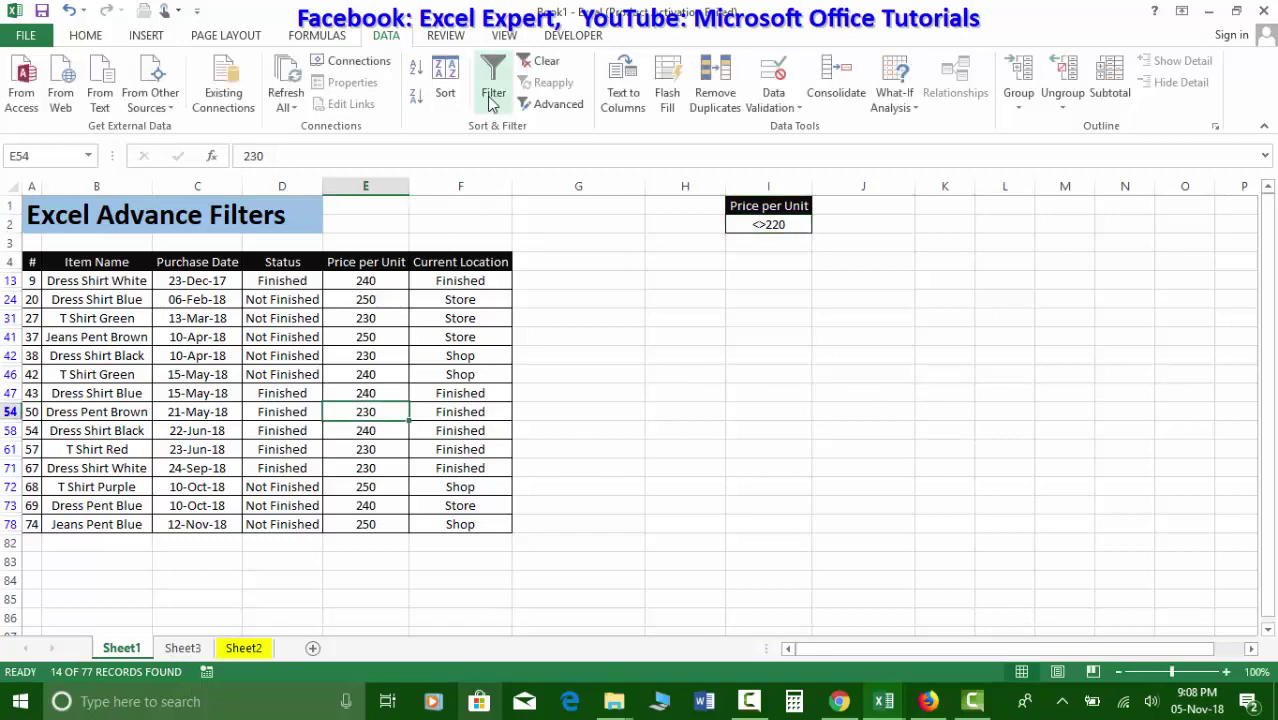
left_click(536, 61)
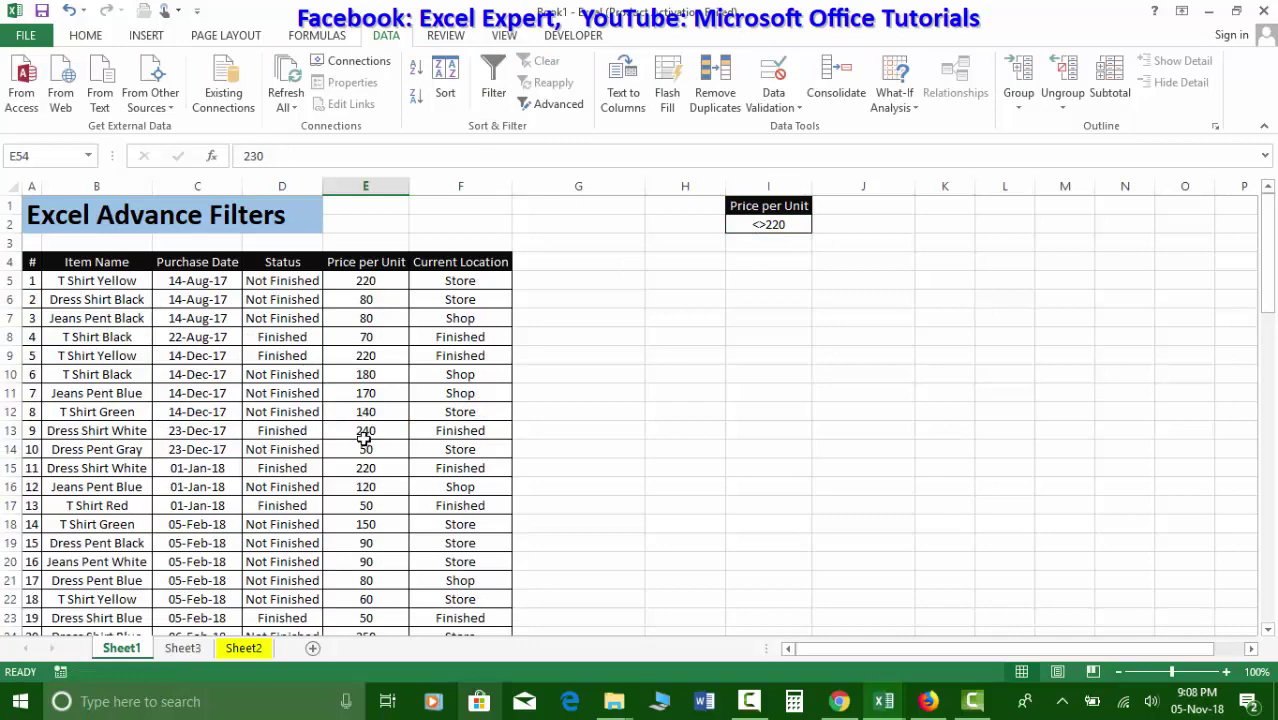
- Filter A4:F81 in place with Advanced Filter using the <>220 criteria in I1:I2, and check the filtered prices
left_click(533, 106)
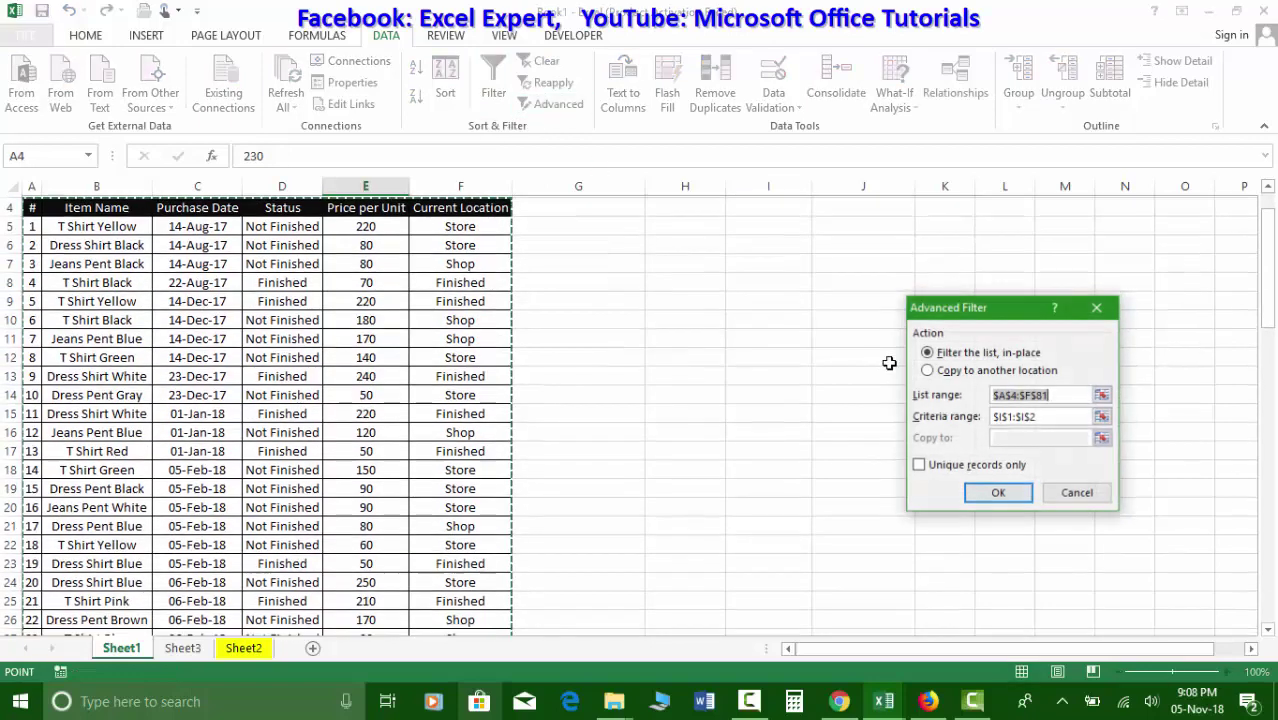
left_click(1076, 415)
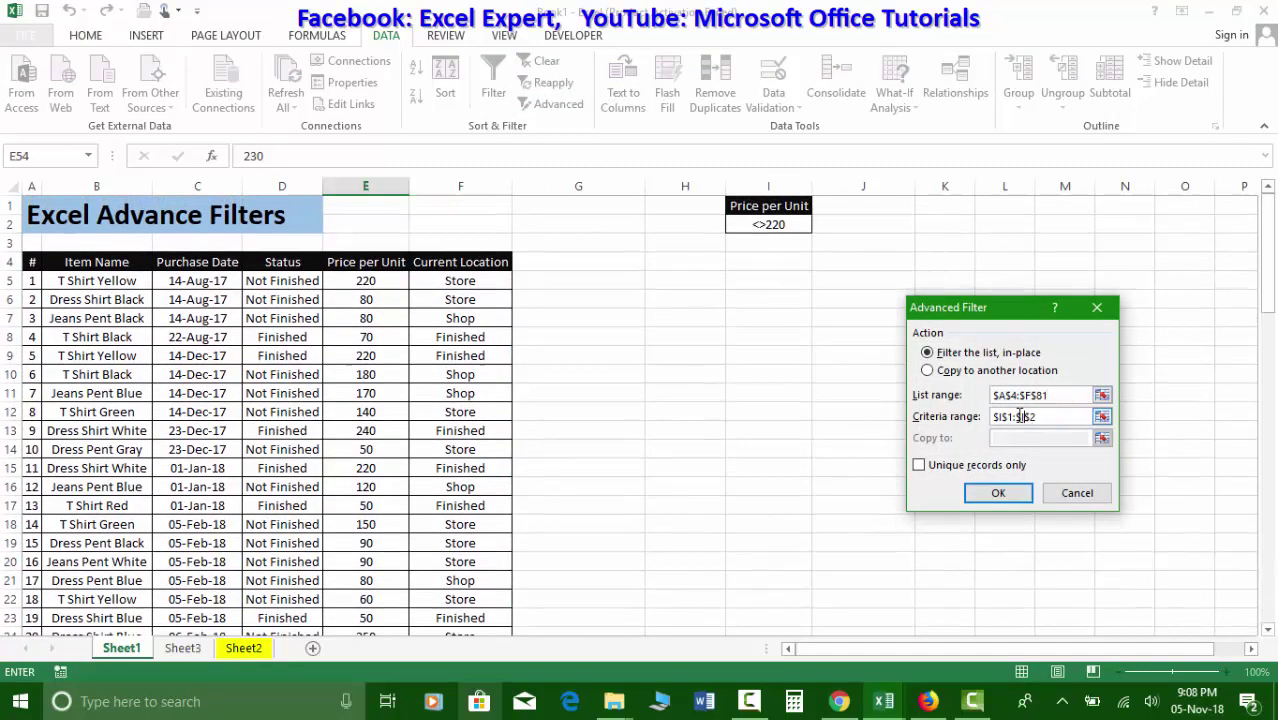
left_click(996, 493)
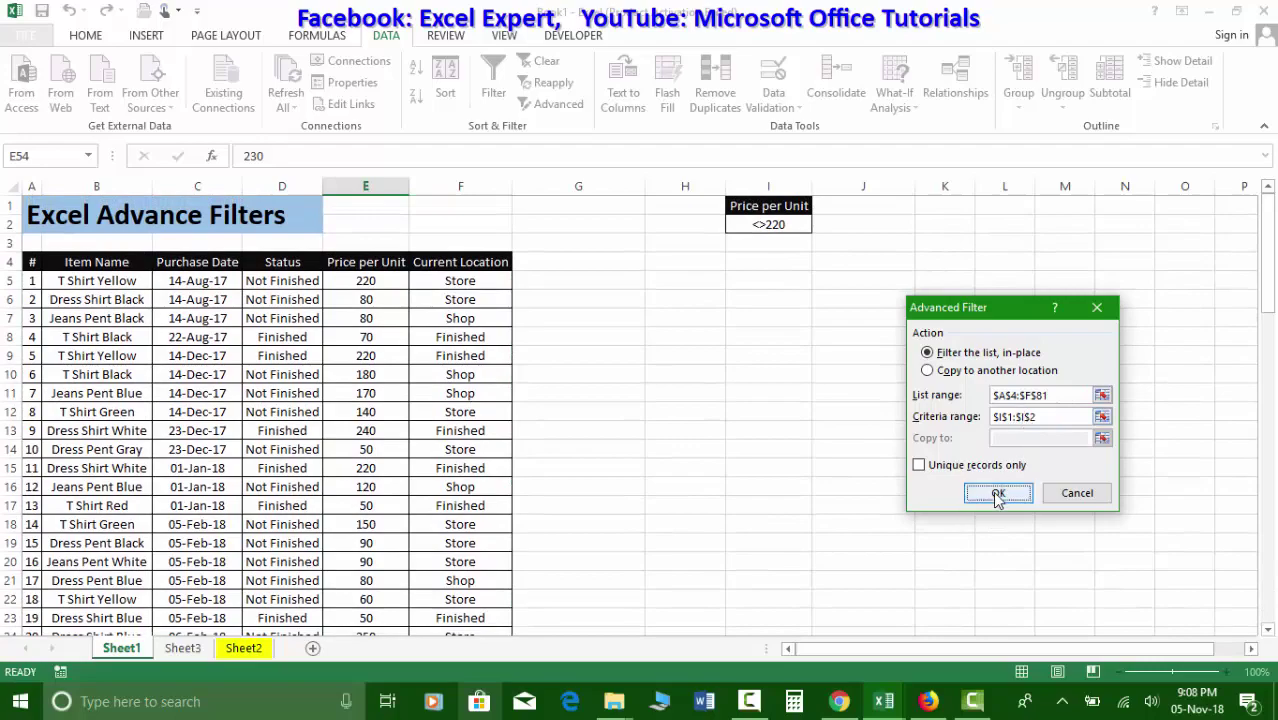
left_click_drag(382, 283, 371, 596)
scroll(372, 470, "up", 7)
scroll(372, 470, "up", 10)
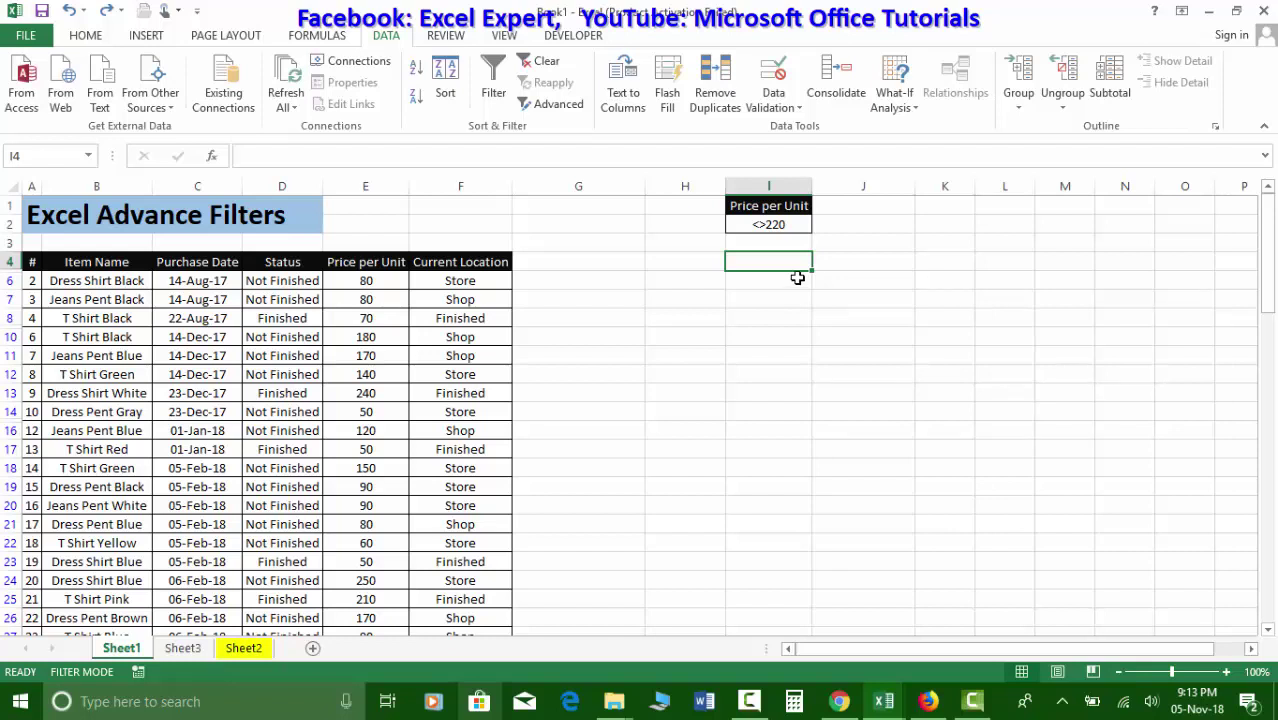
- Note the two price conditions below the criteria range, >100 in I6 and <220 in I7
left_click(797, 277)
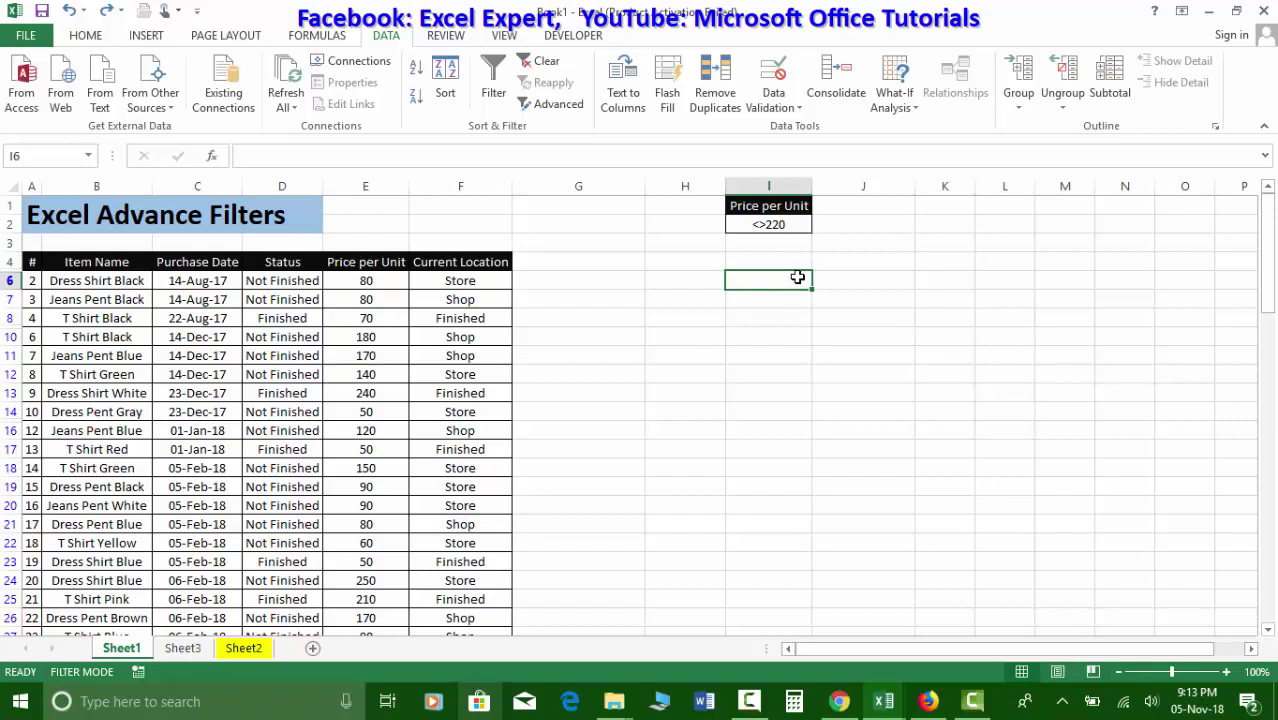
type(">")
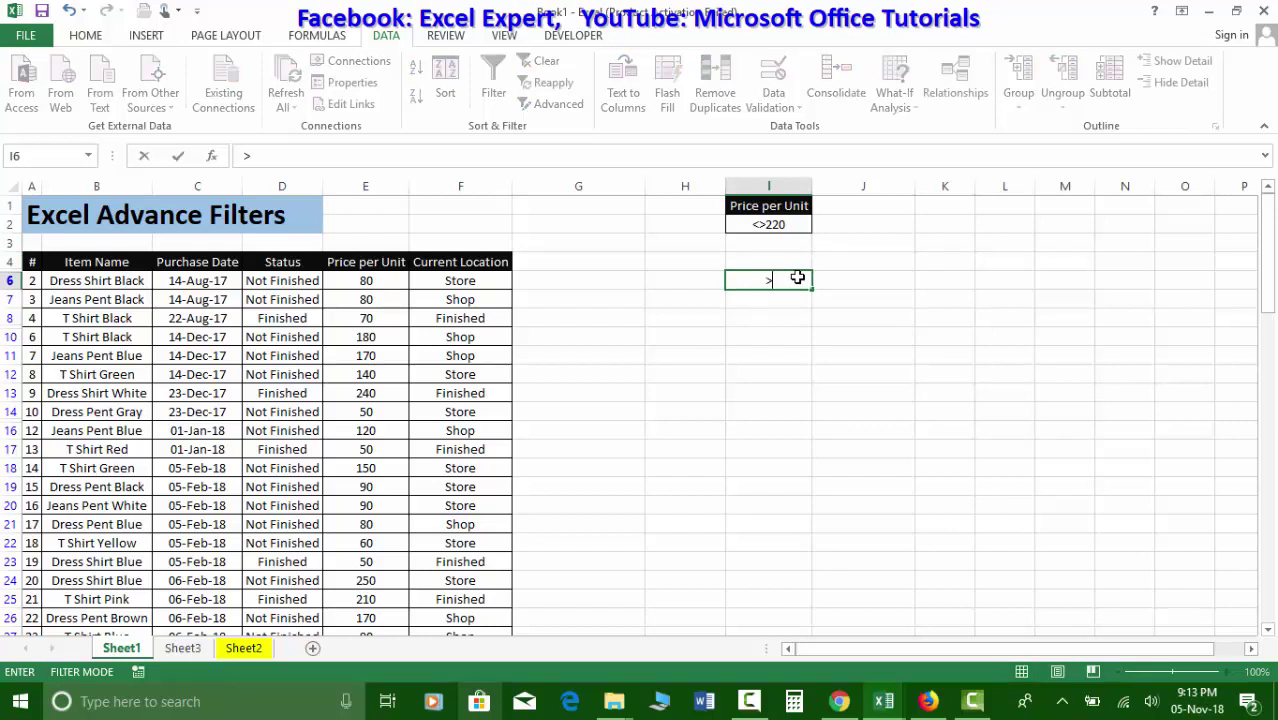
type("100")
key("Return")
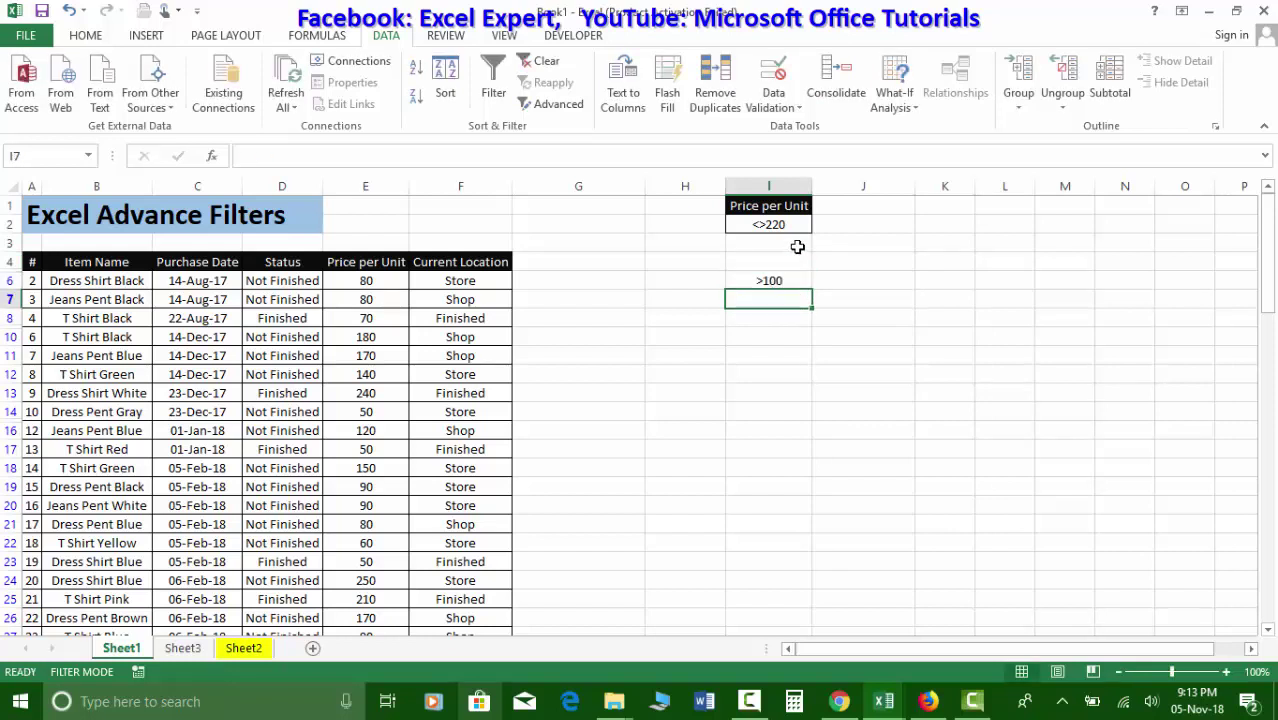
type("<220")
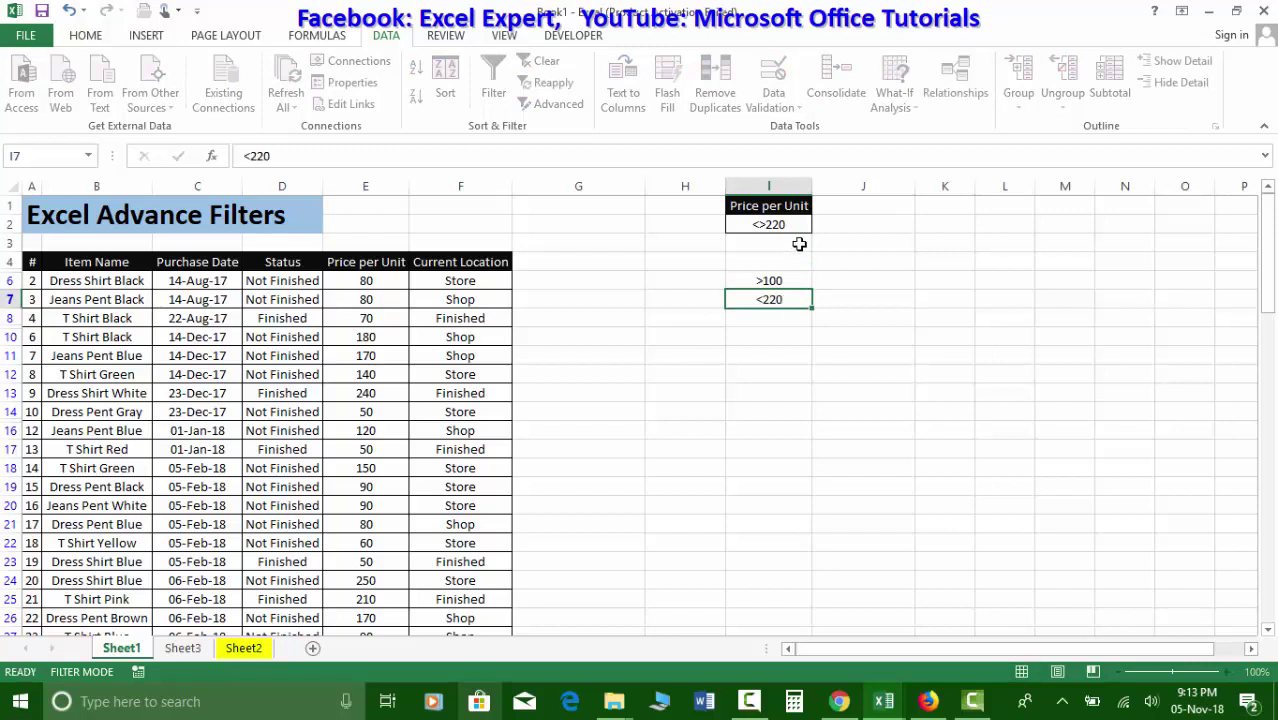
key("Return")
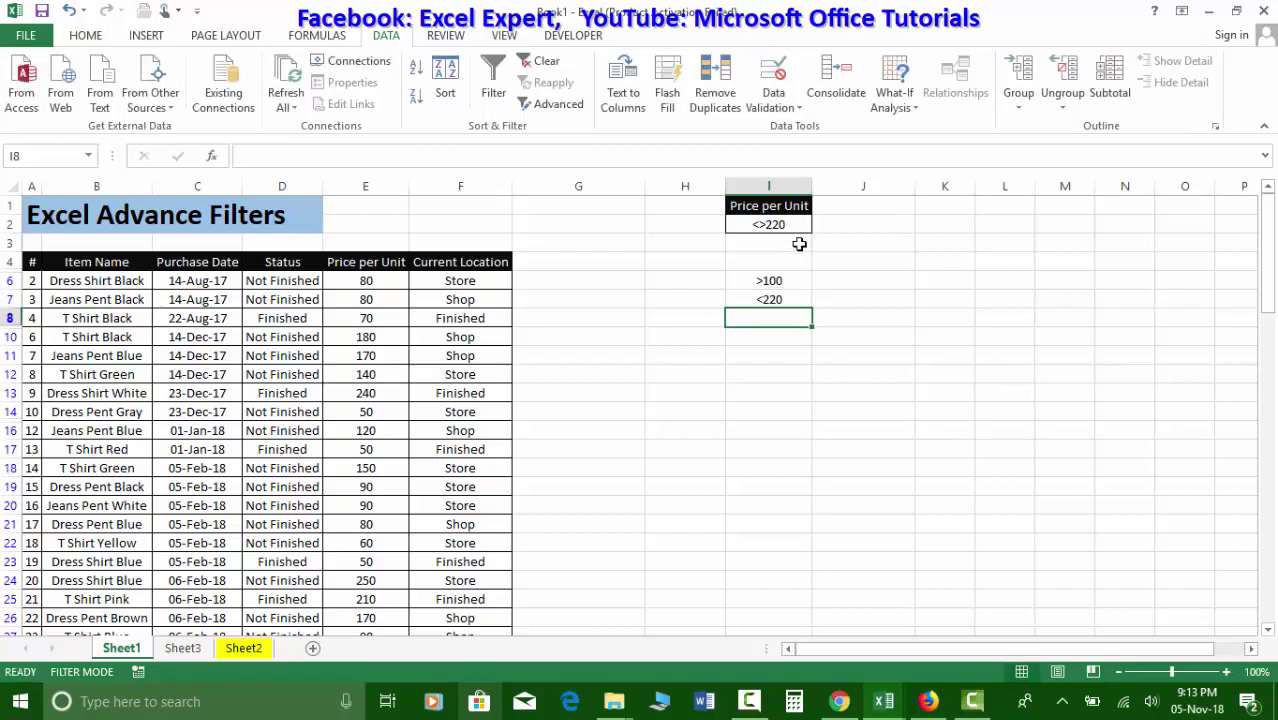
- Set the price criteria to >100 in I2 and <220 in J2, and copy the Price per Unit header from I1 to J1
left_click(799, 224)
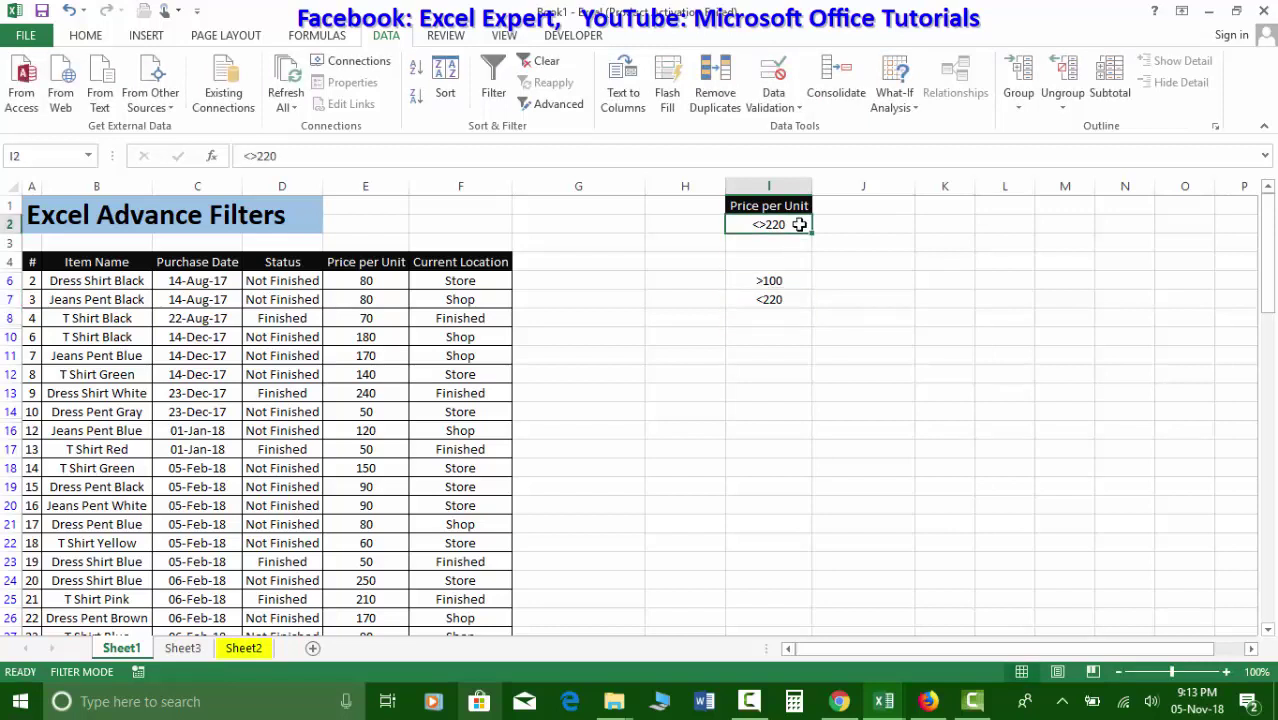
type(">100")
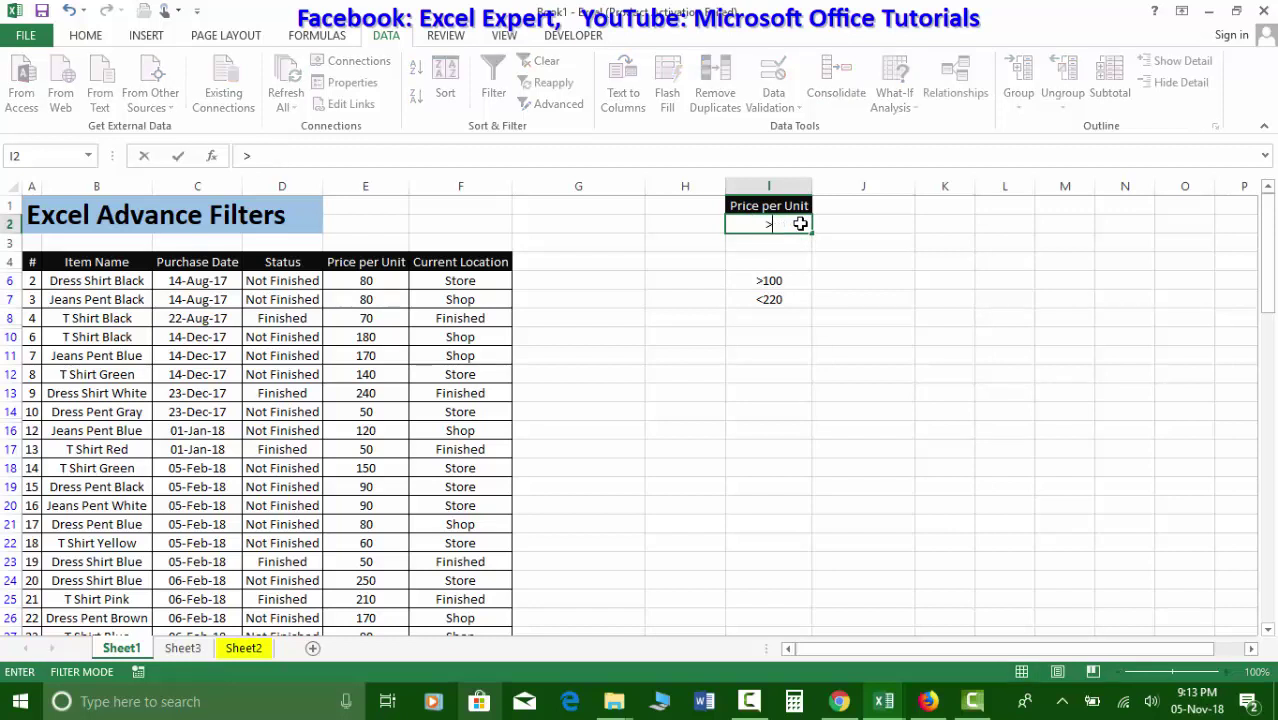
key("Tab")
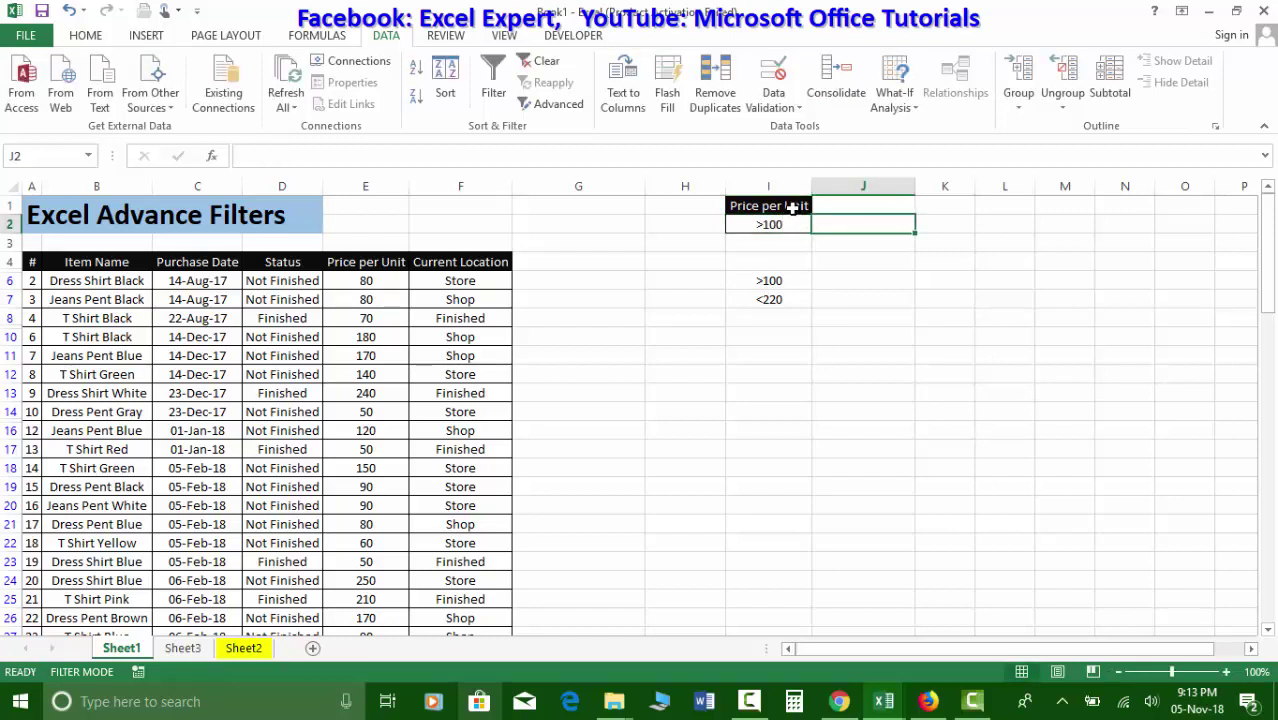
type("<22")
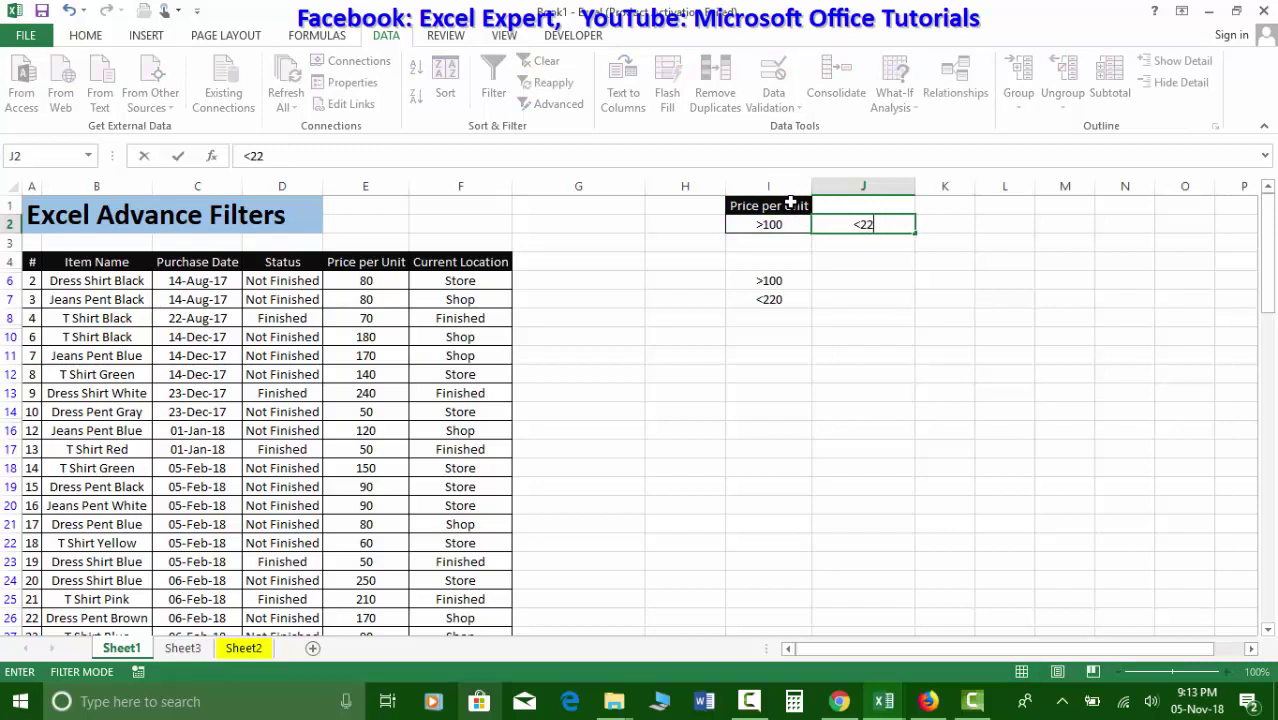
left_click(790, 204)
key("ctrl+c")
left_click(848, 201)
key("ctrl+v")
- Delete the noted conditions in I6:I7 and clear the existing filter from the table
left_click_drag(775, 281, 772, 299)
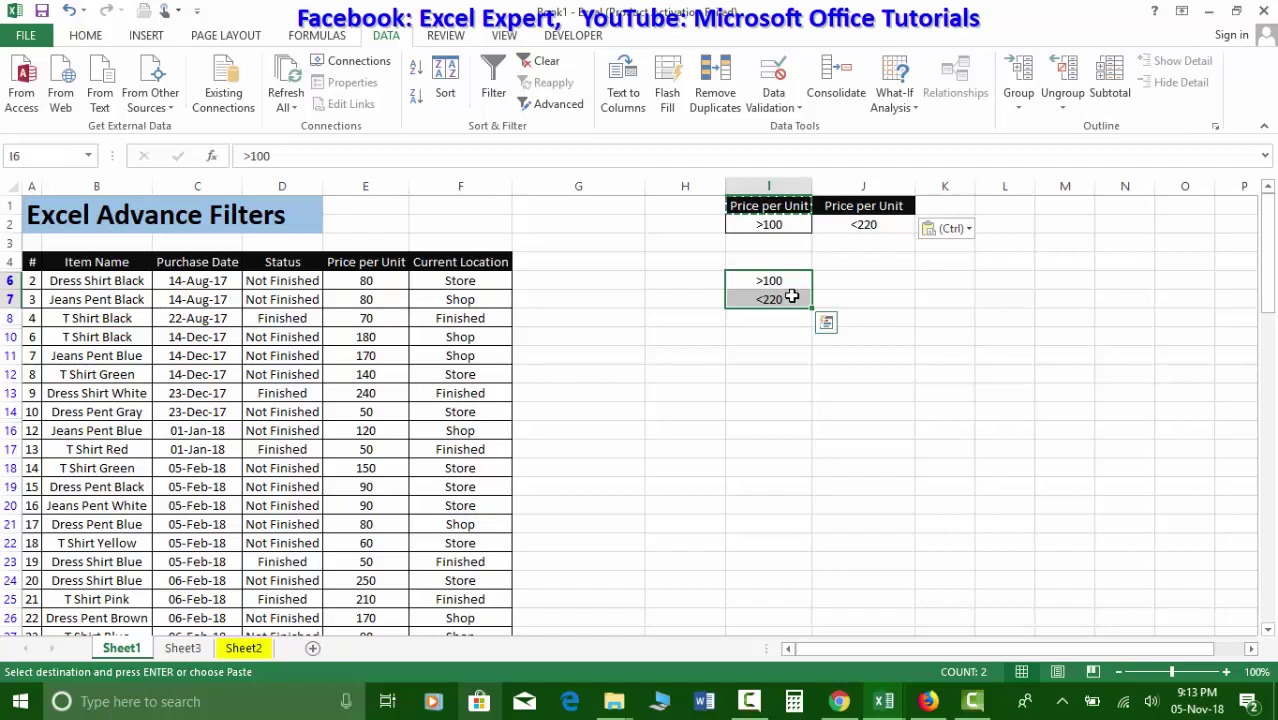
key("Delete")
left_click(198, 395)
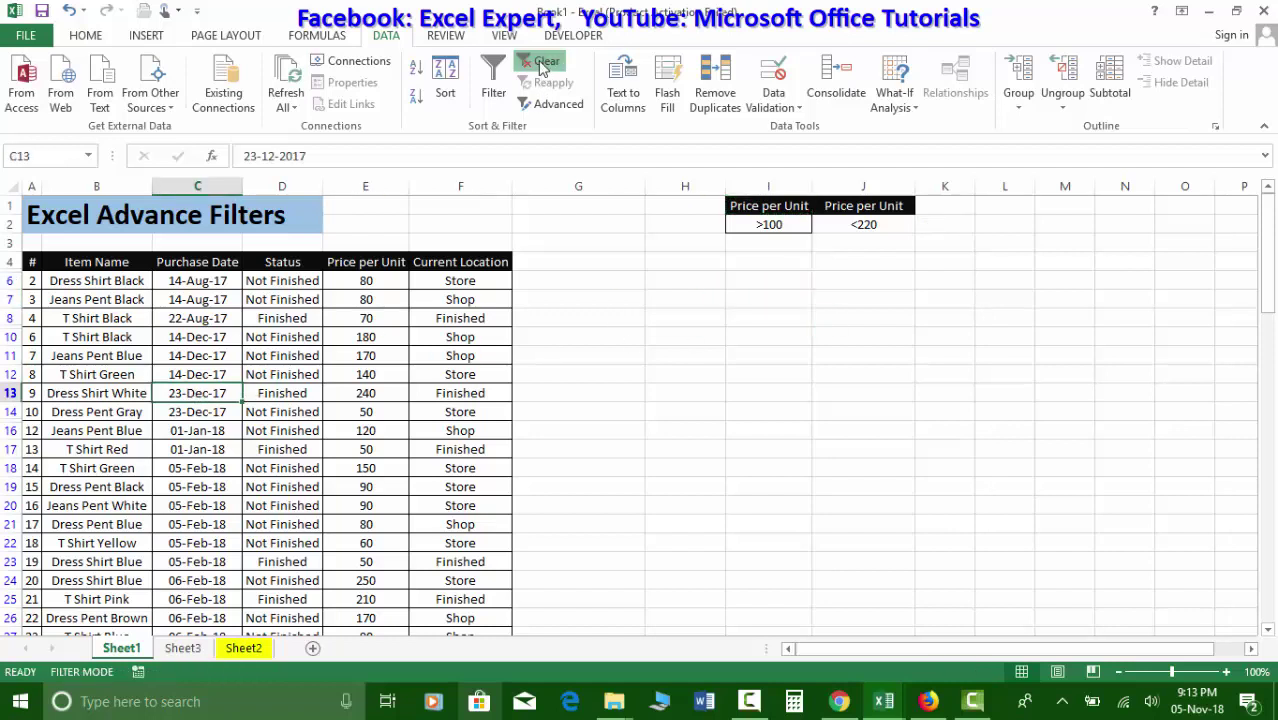
left_click(541, 61)
left_click(390, 392)
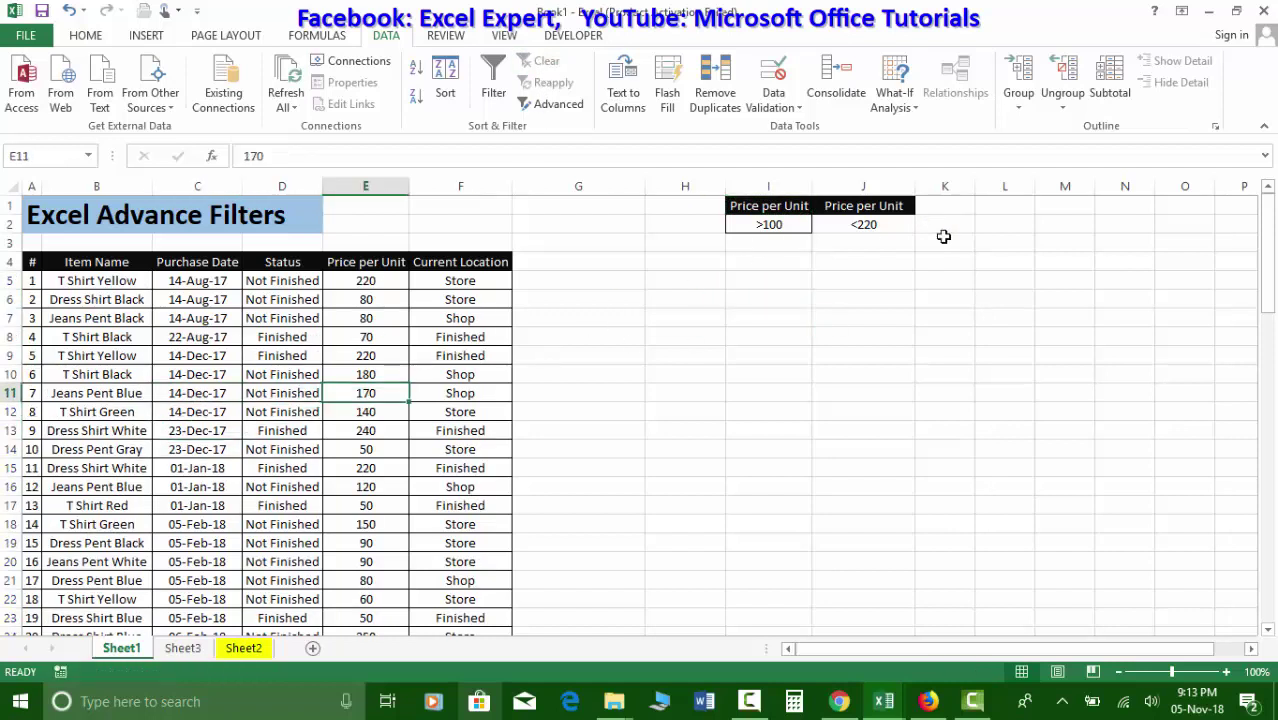
- Filter A4:F81 in place with Advanced Filter using the two-condition criteria range I1:J2, and check the filtered prices
left_click(552, 104)
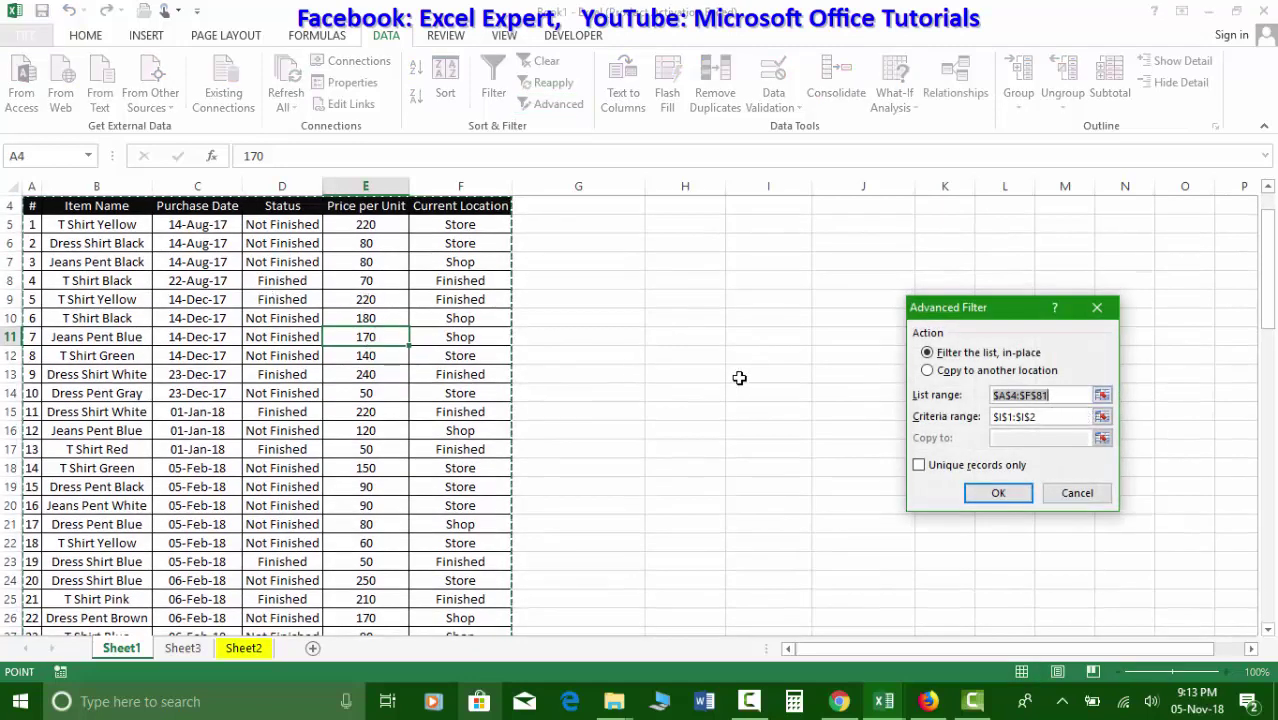
left_click(1046, 417)
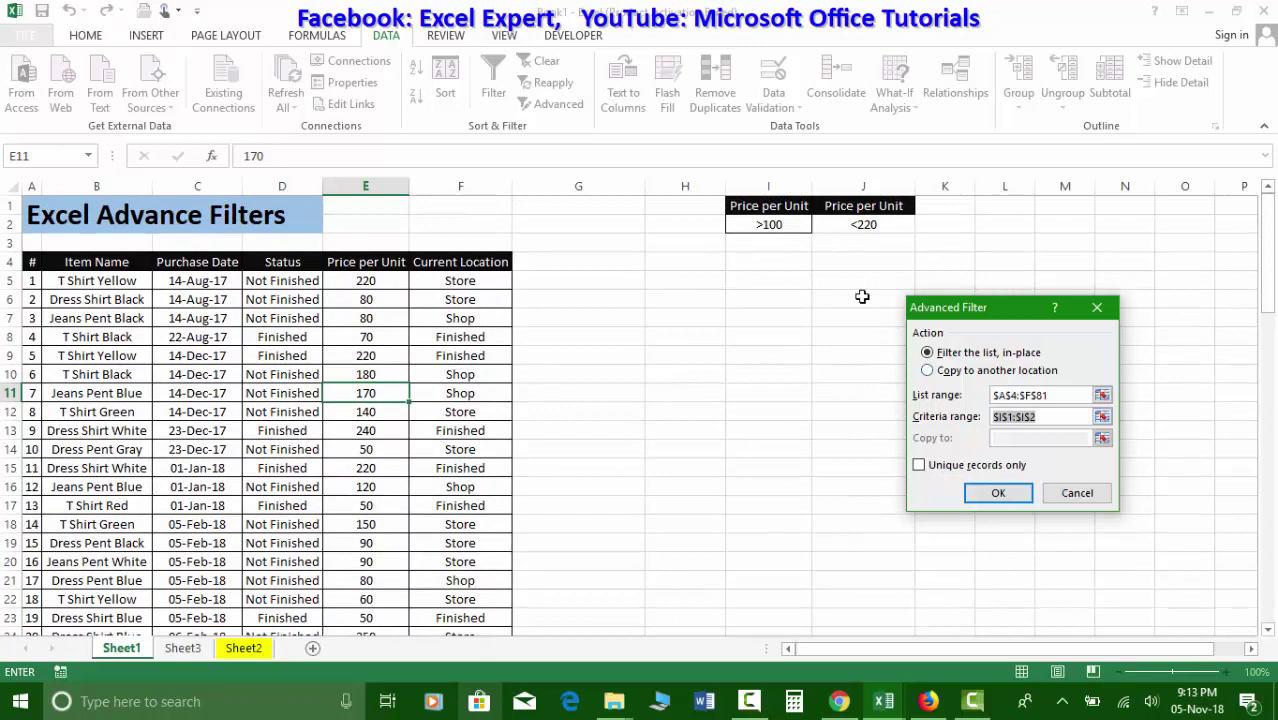
left_click_drag(766, 206, 836, 219)
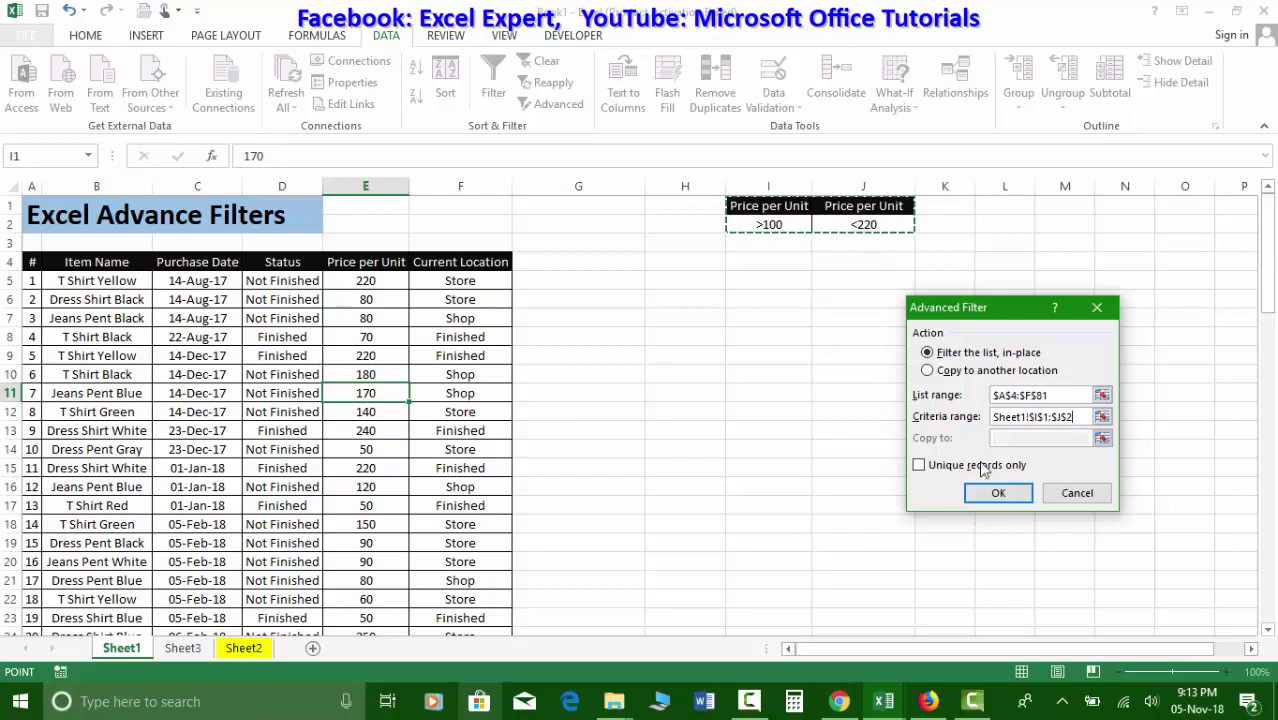
left_click(997, 495)
left_click_drag(400, 284, 393, 640)
scroll(391, 482, "up", 3)
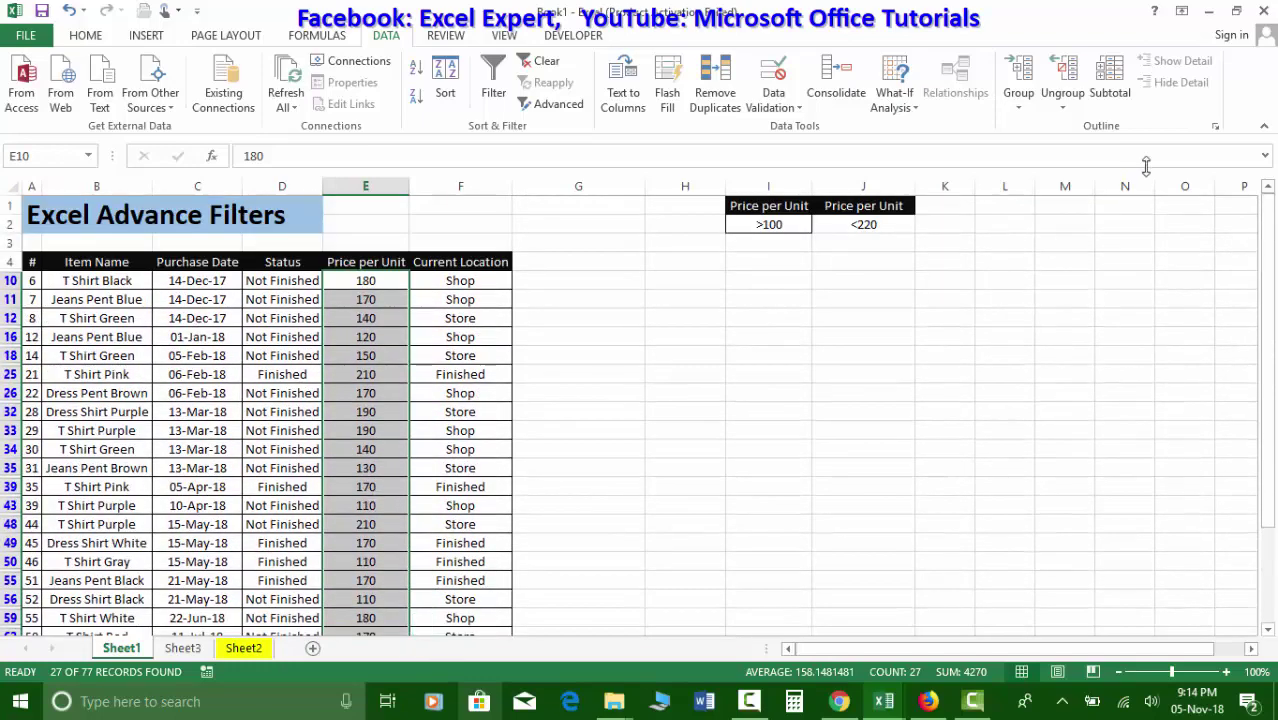
left_click(879, 245)
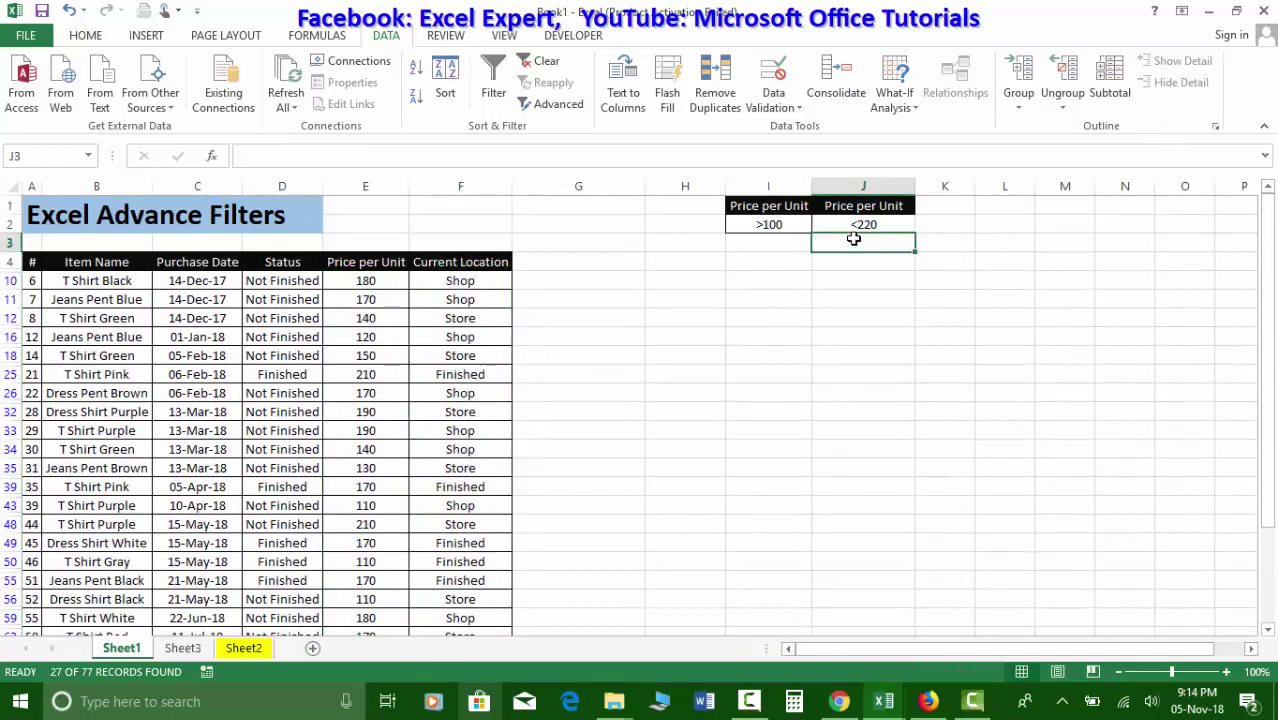
- Review the >100 price criterion and clear the price filter from the table
left_click(748, 226)
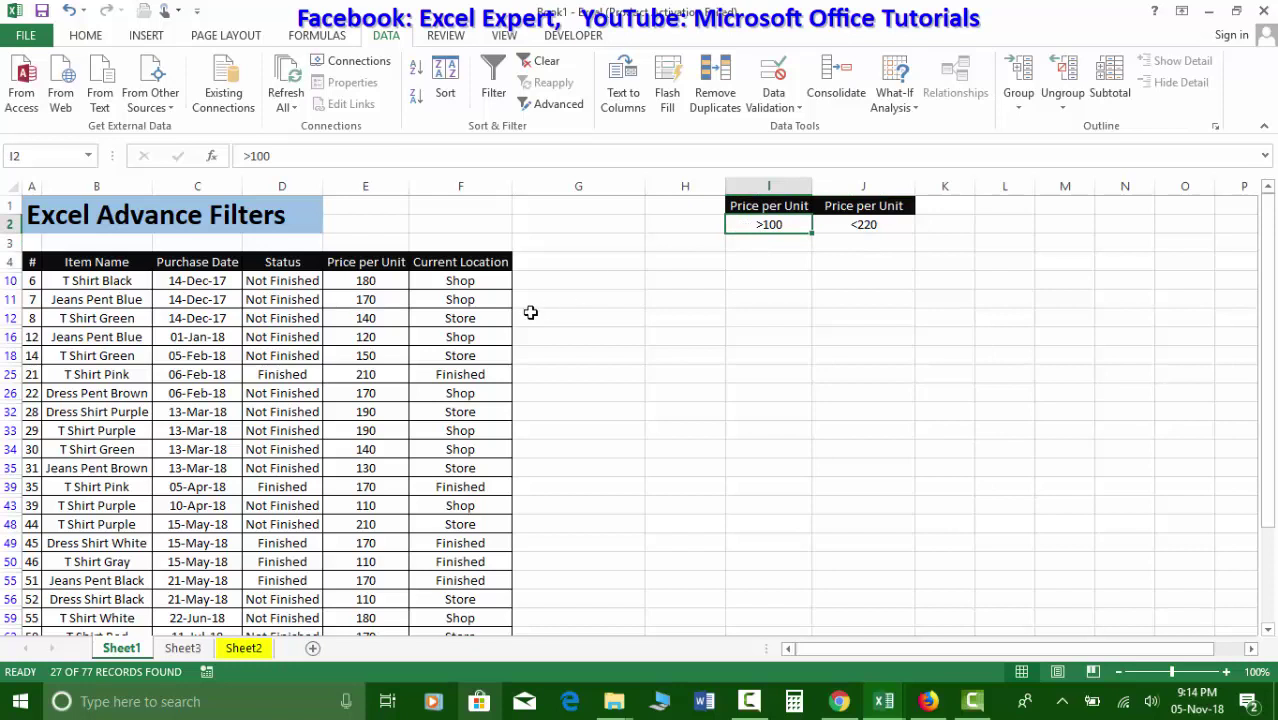
left_click(309, 357)
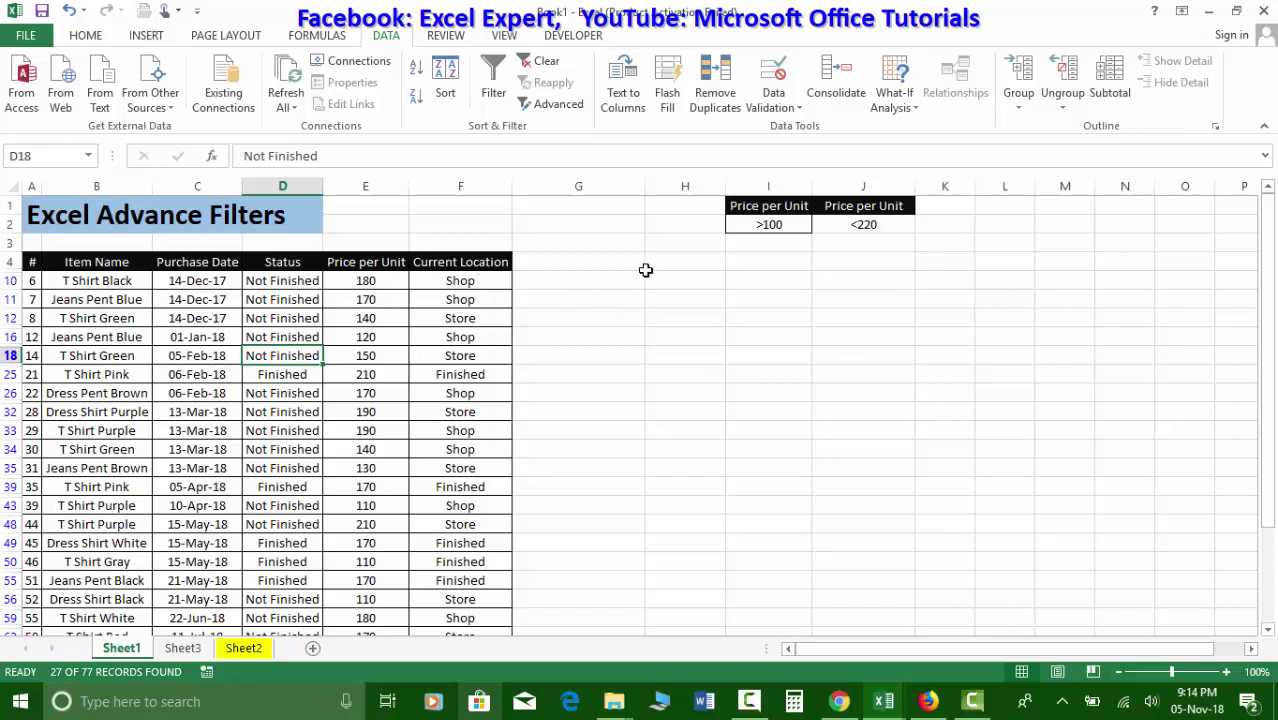
left_click(540, 61)
- Copy the Item Name header from B4 to H1 and enter T shirt as its criterion in H2
left_click(121, 265)
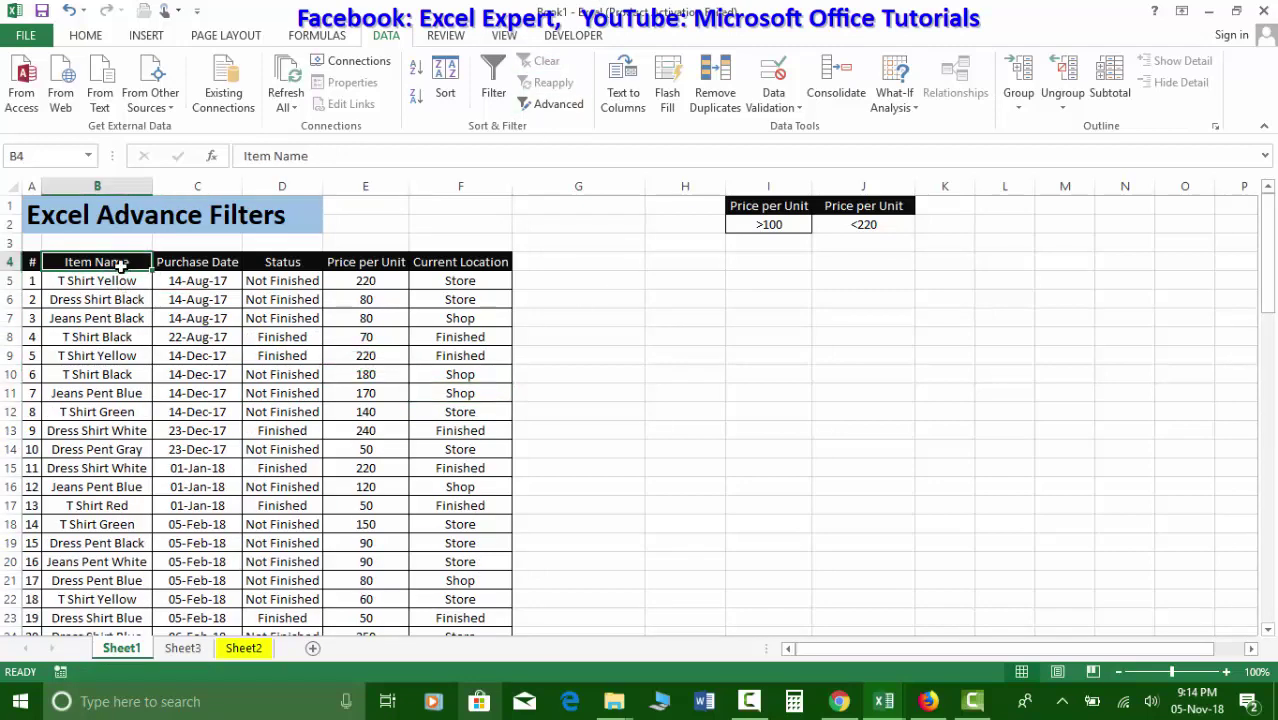
key("ctrl+c")
left_click(681, 205)
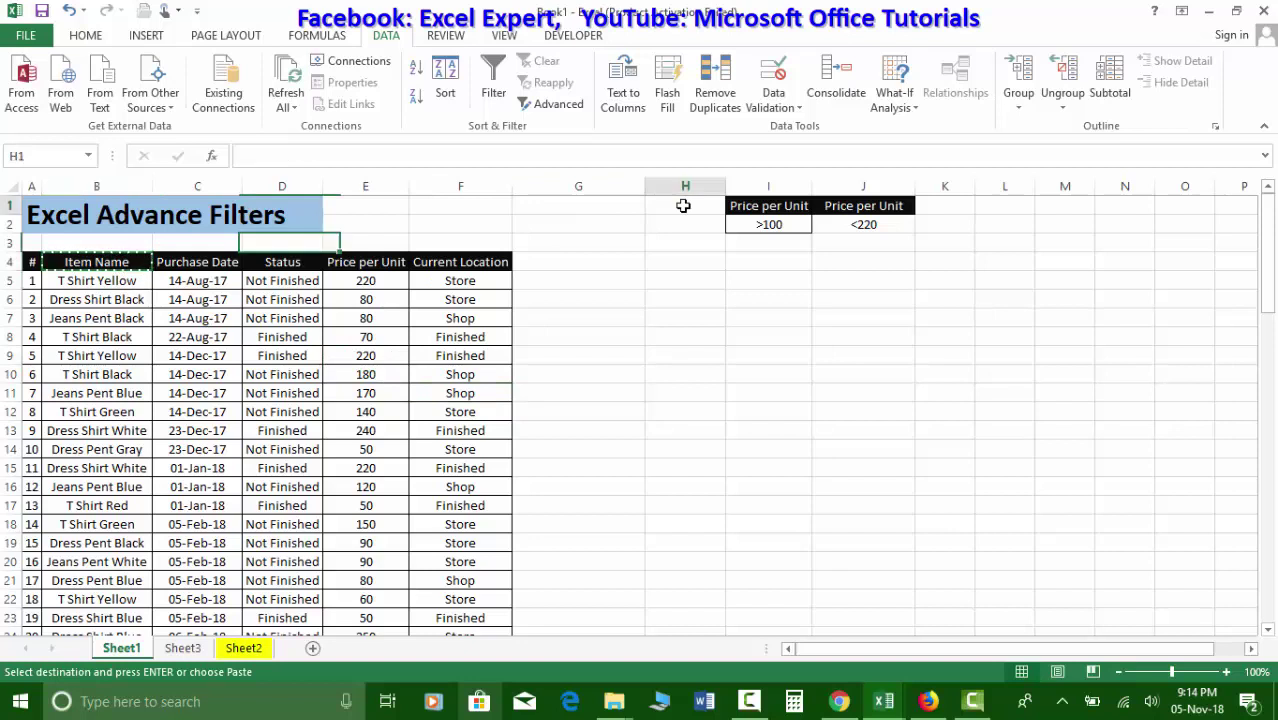
key("ctrl+v")
left_click(683, 224)
type("T shirt")
key("Return")
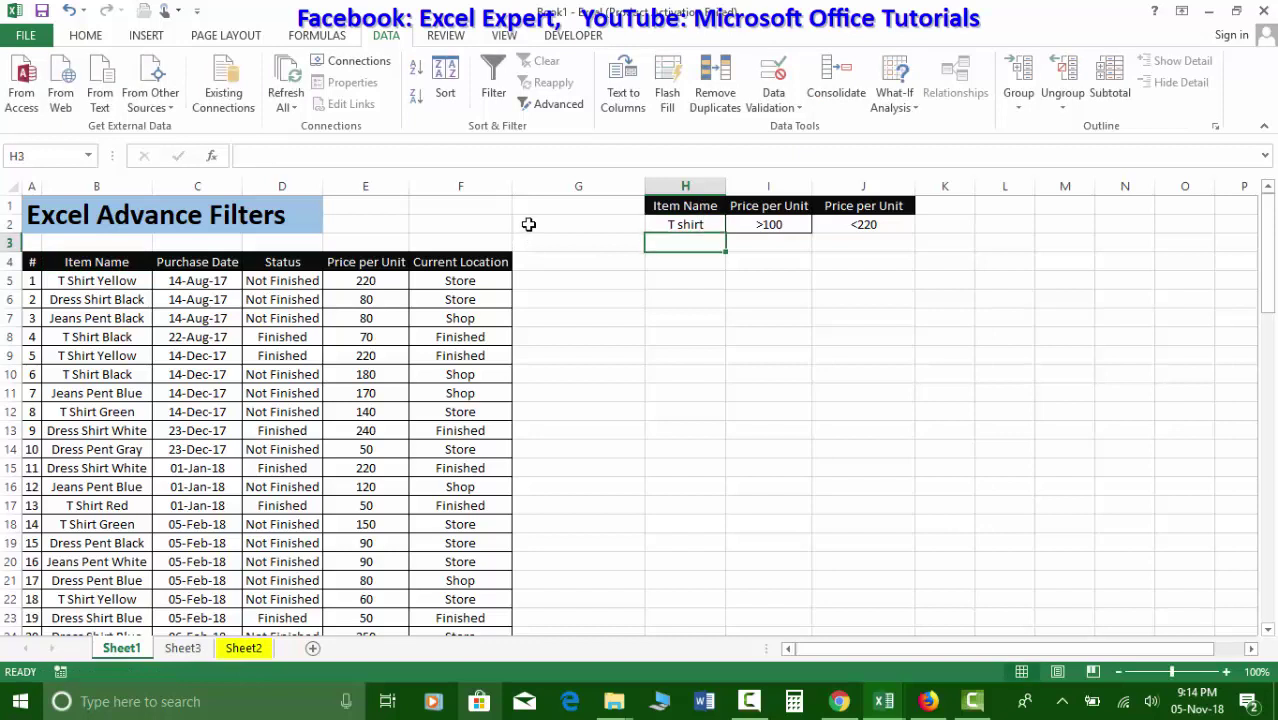
- Filter A4:F81 in place with Advanced Filter using the item name and price criteria range H1:J2
left_click(731, 245)
left_click(684, 226)
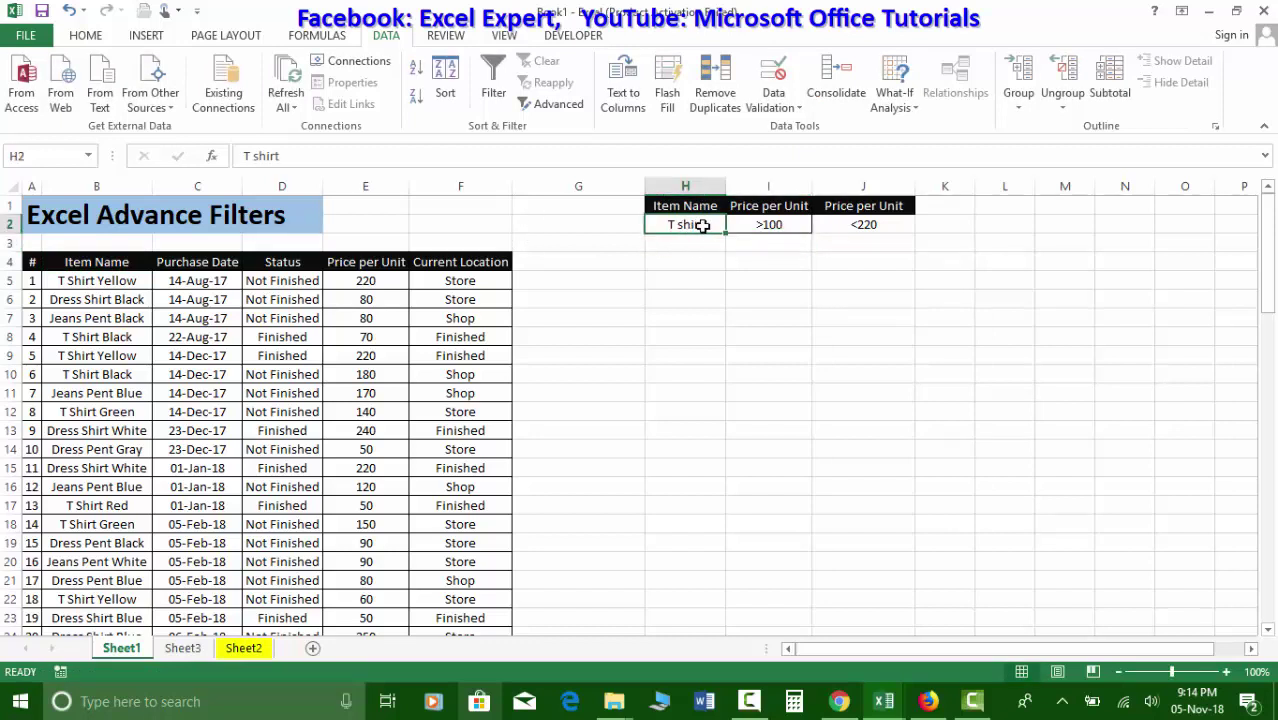
left_click(772, 225)
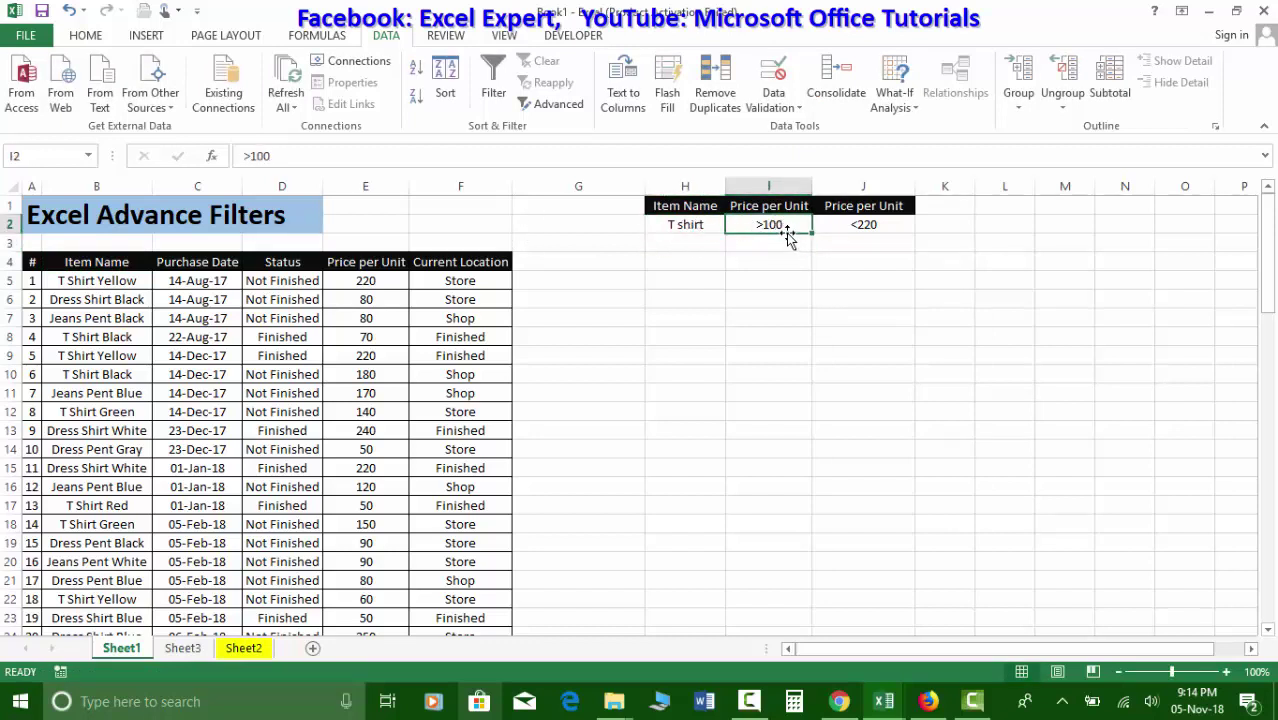
left_click(872, 228)
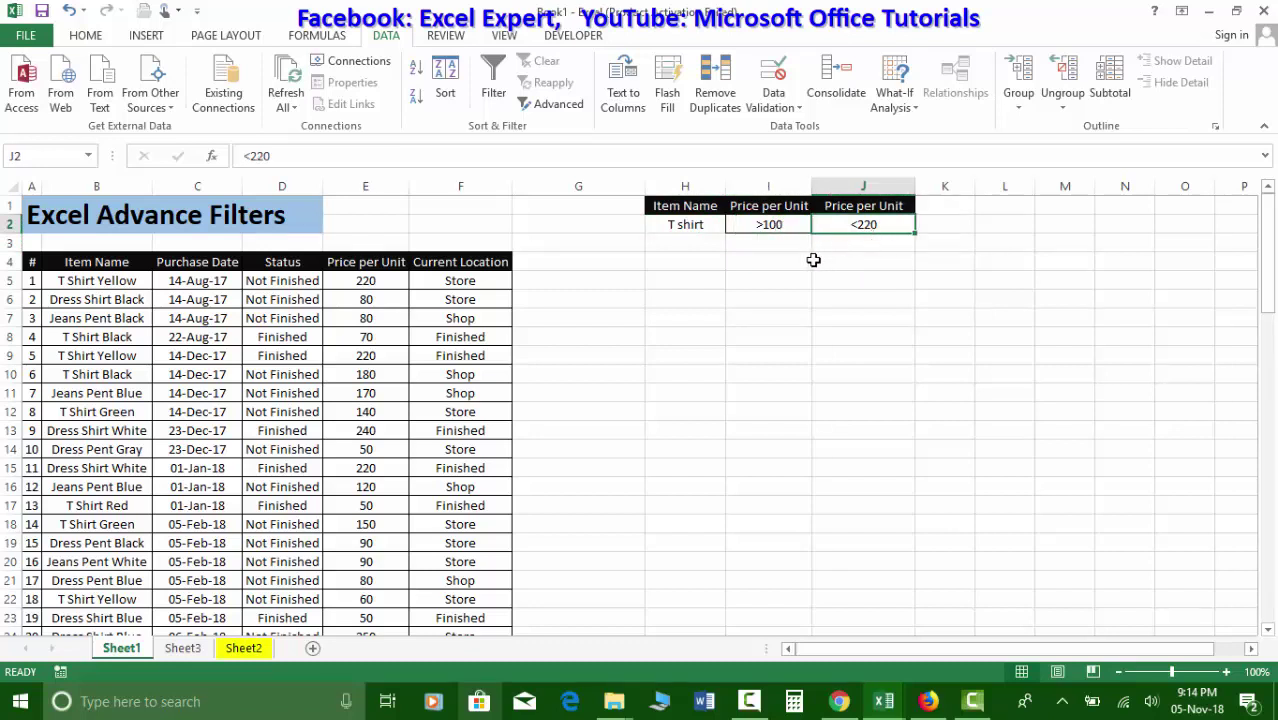
left_click(400, 356)
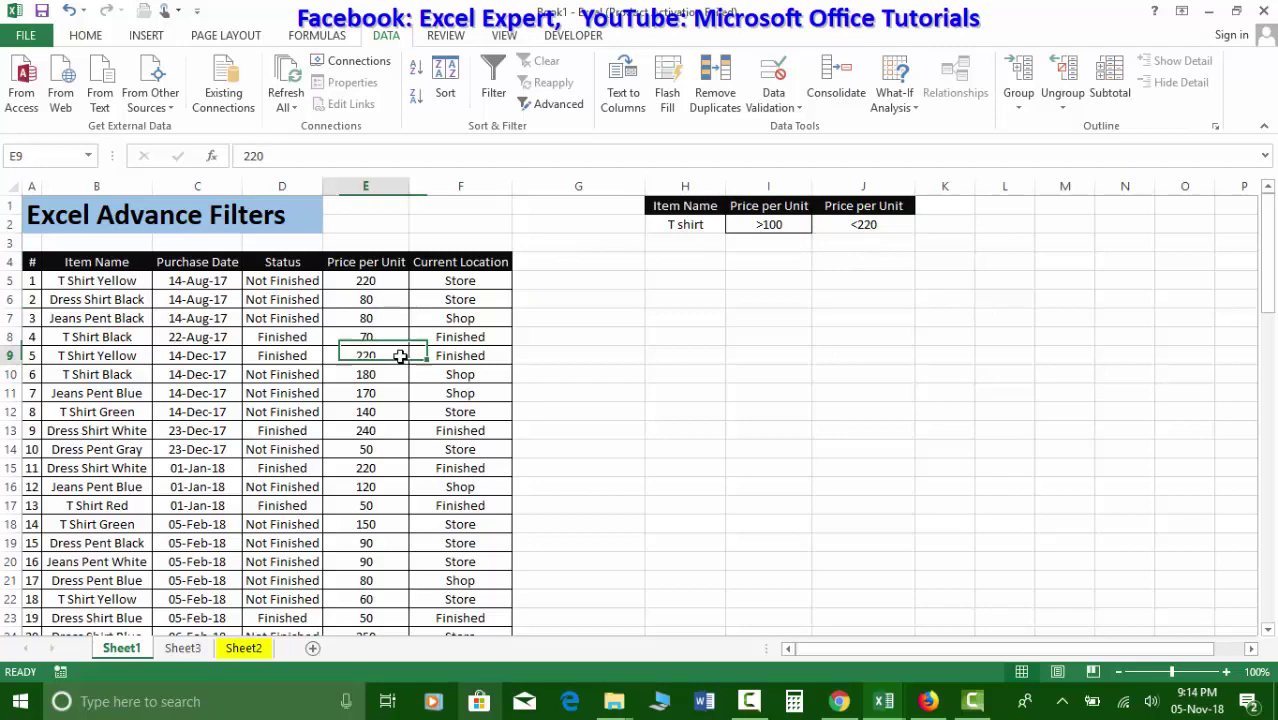
left_click(542, 105)
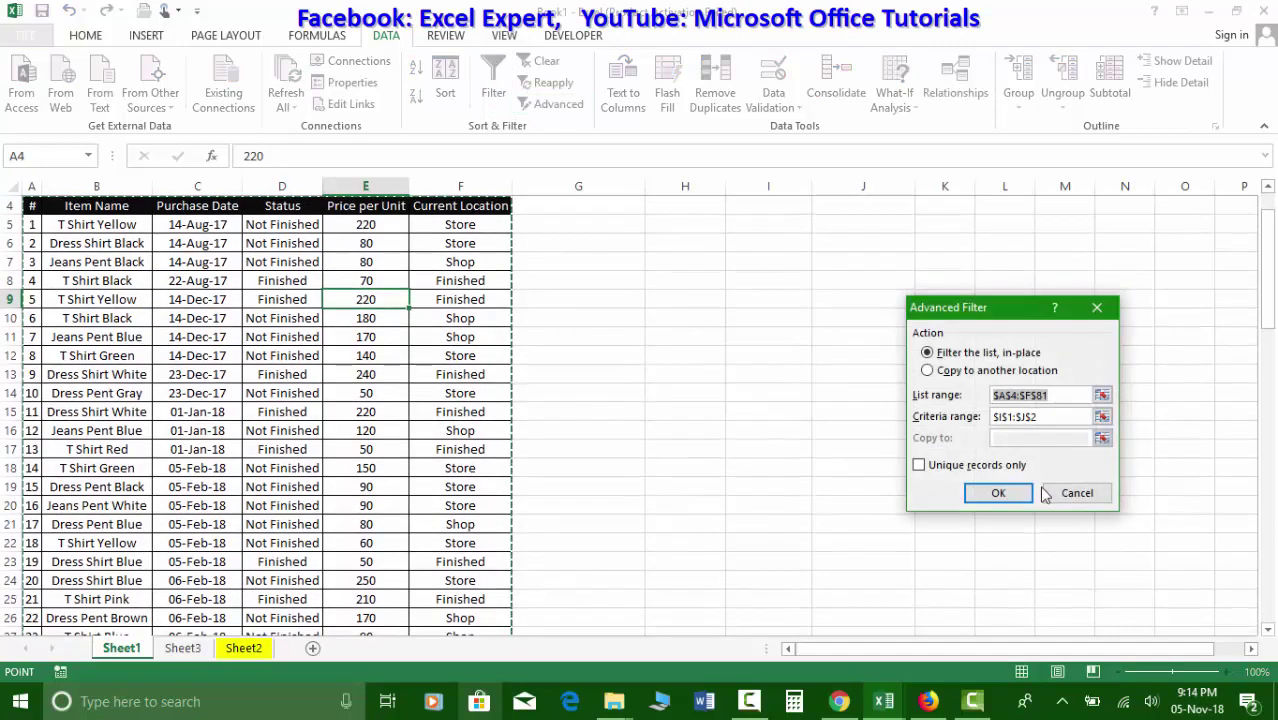
scroll(452, 336, "up", 1)
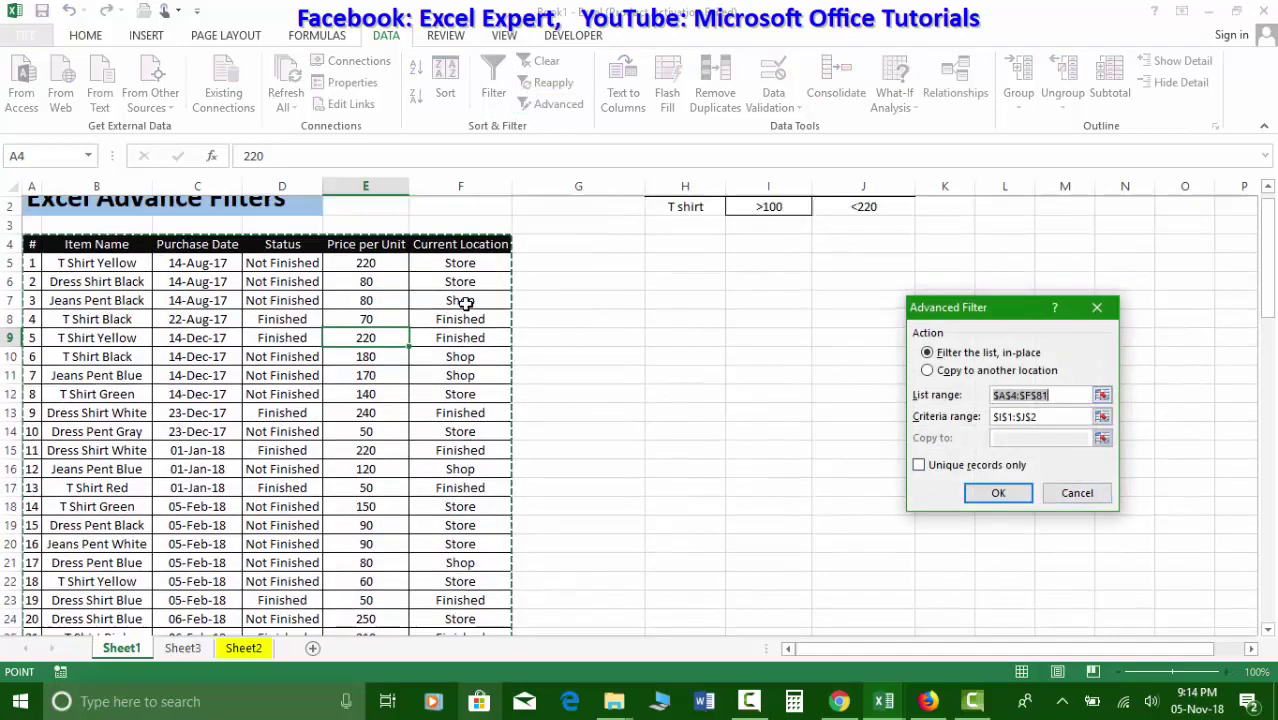
left_click(1022, 425)
double_click(1022, 420)
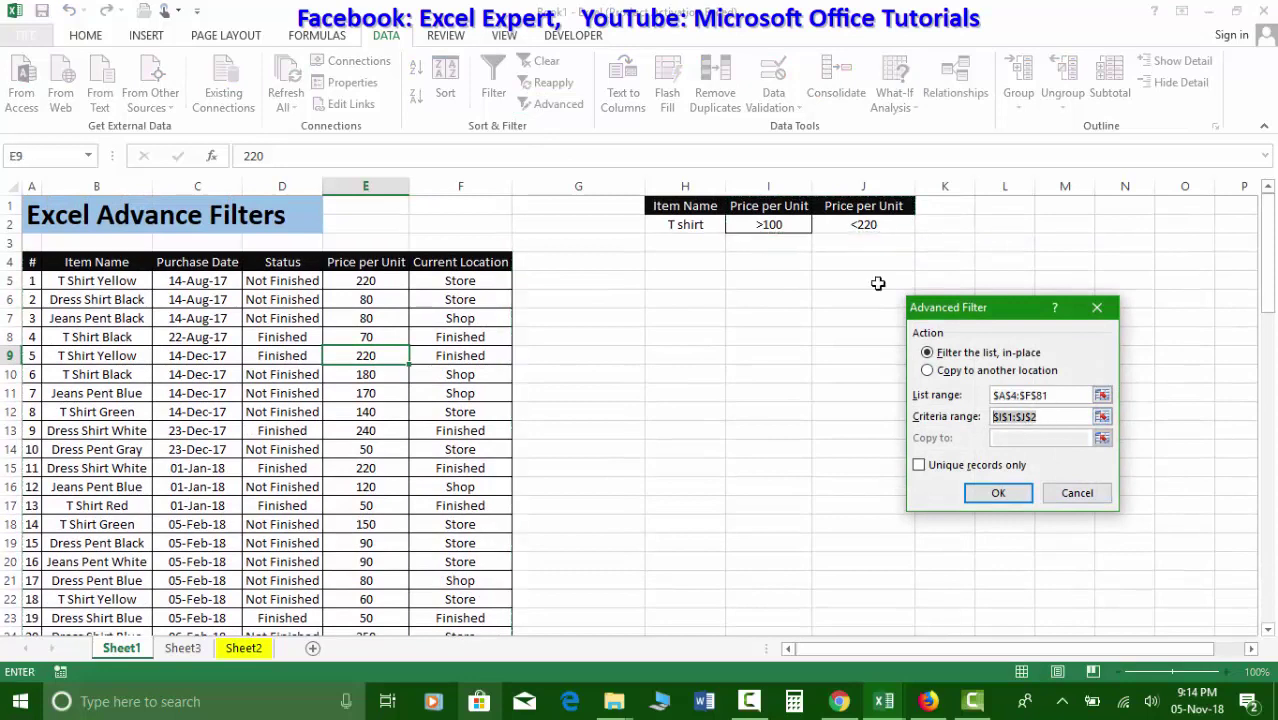
left_click_drag(663, 212, 873, 225)
left_click(1000, 495)
- Check the filtered item names and prices, and clear the filter from the table
left_click_drag(130, 290, 130, 545)
left_click_drag(383, 289, 385, 562)
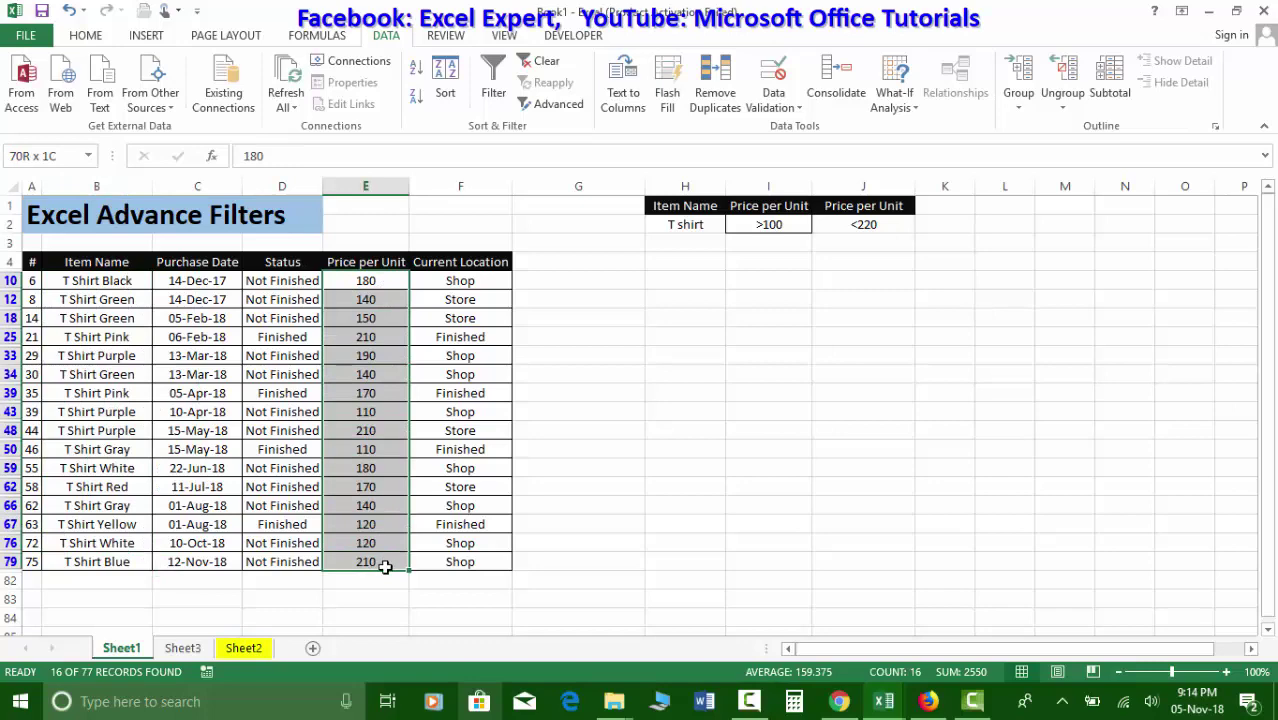
left_click(821, 279)
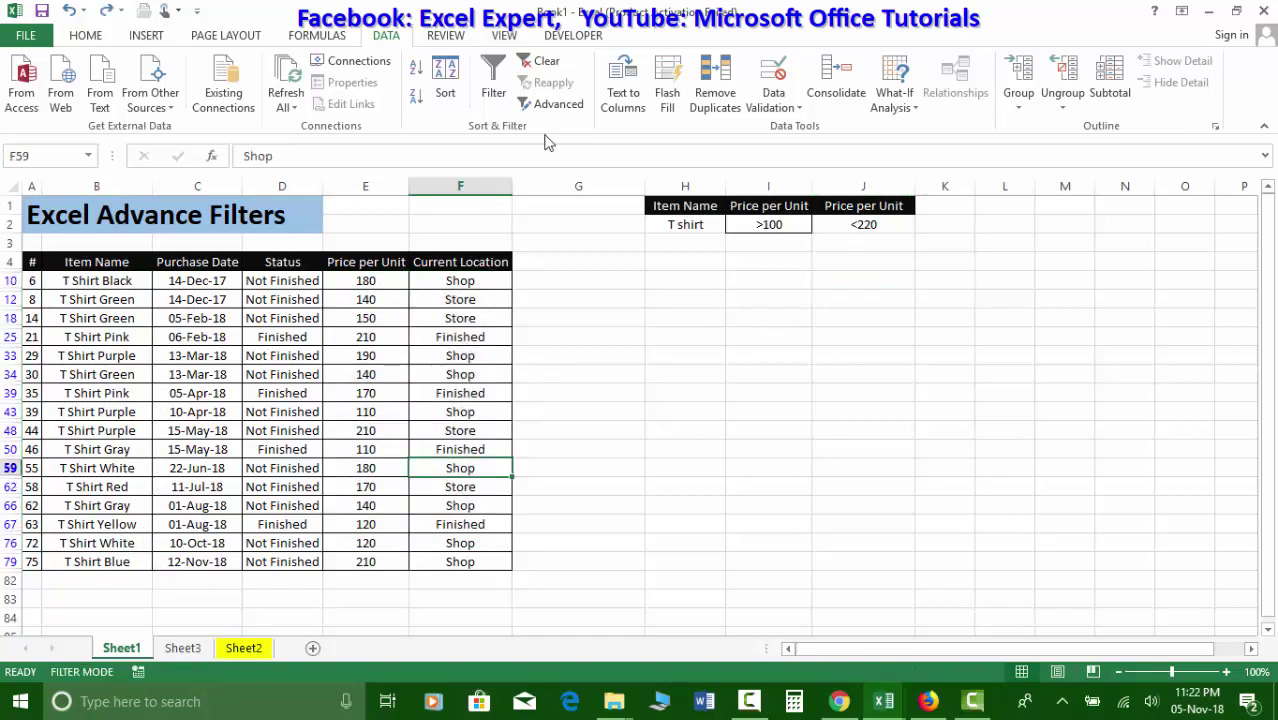
left_click(540, 61)
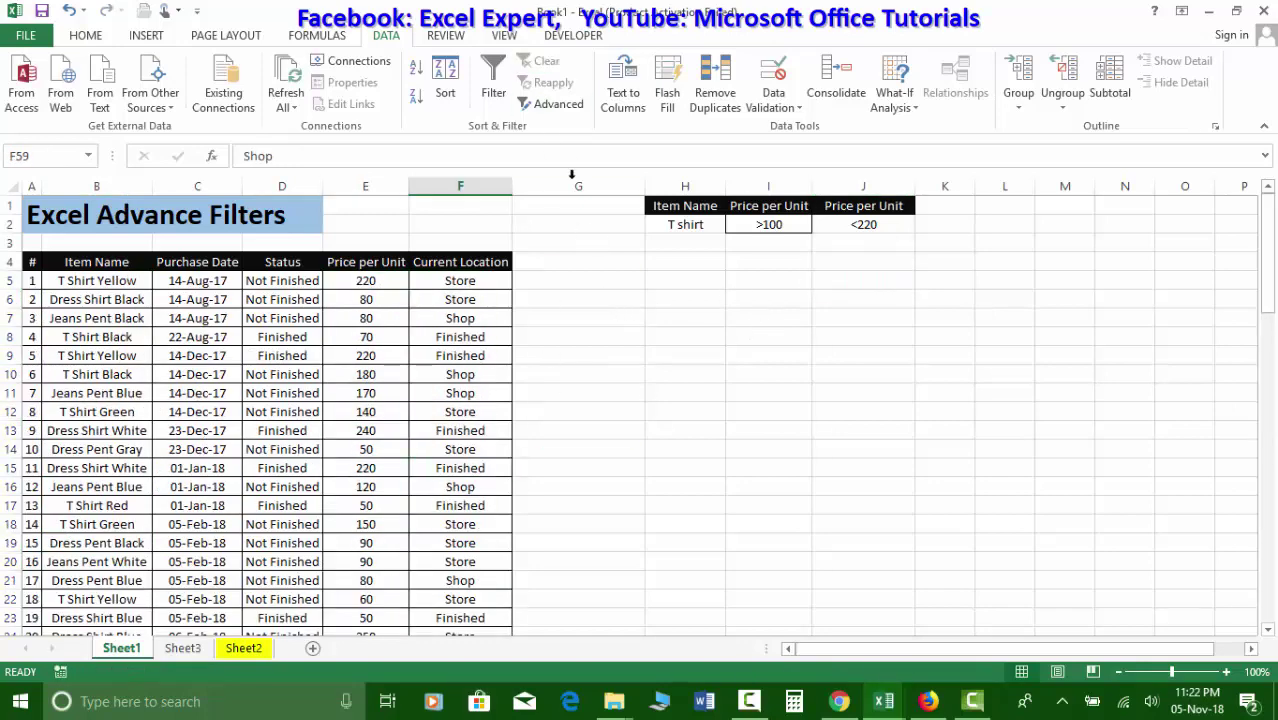
- Set Advanced Filter to copy to another location, with list range A4:F81 and criteria range H1:J2
left_click(550, 104)
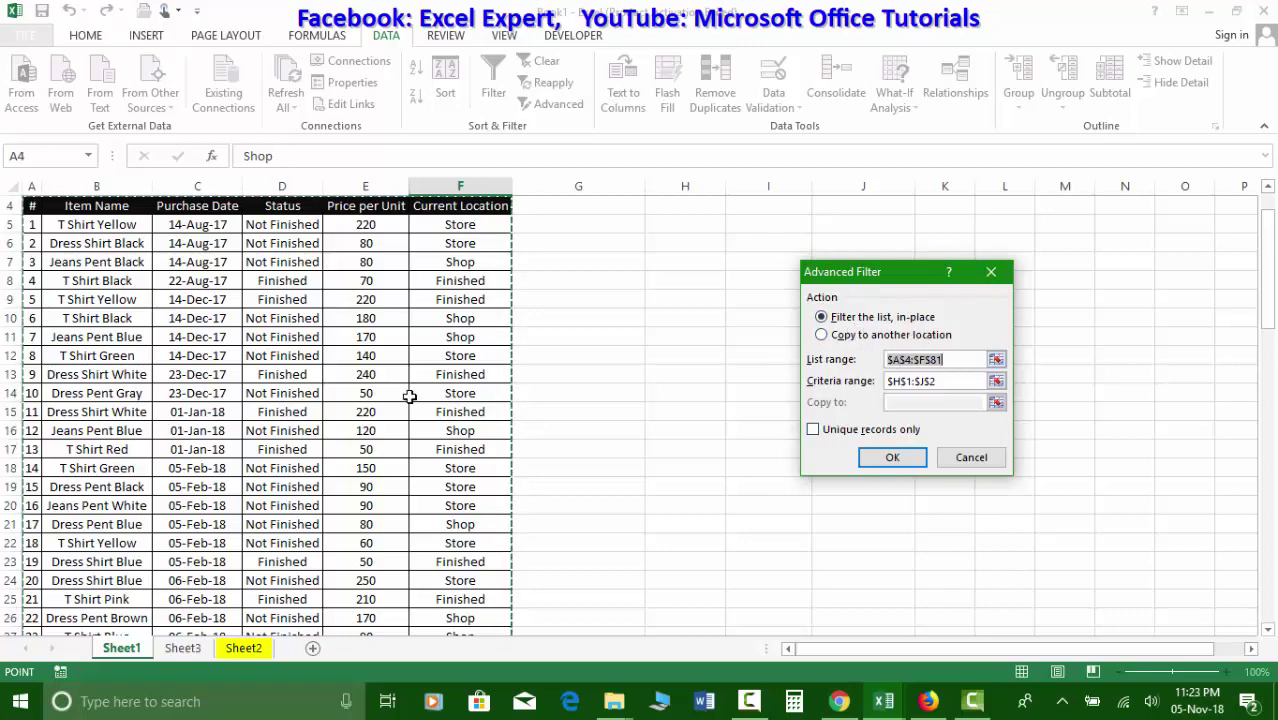
scroll(409, 396, "up", 1)
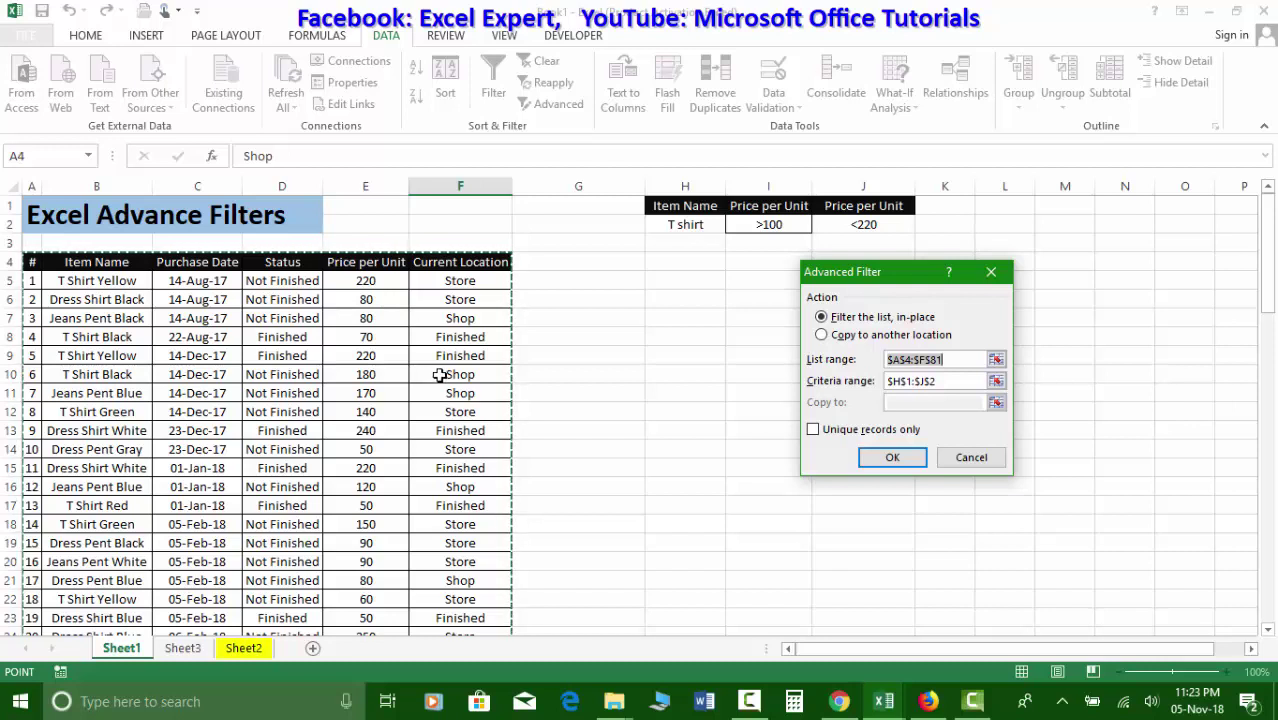
left_click(821, 336)
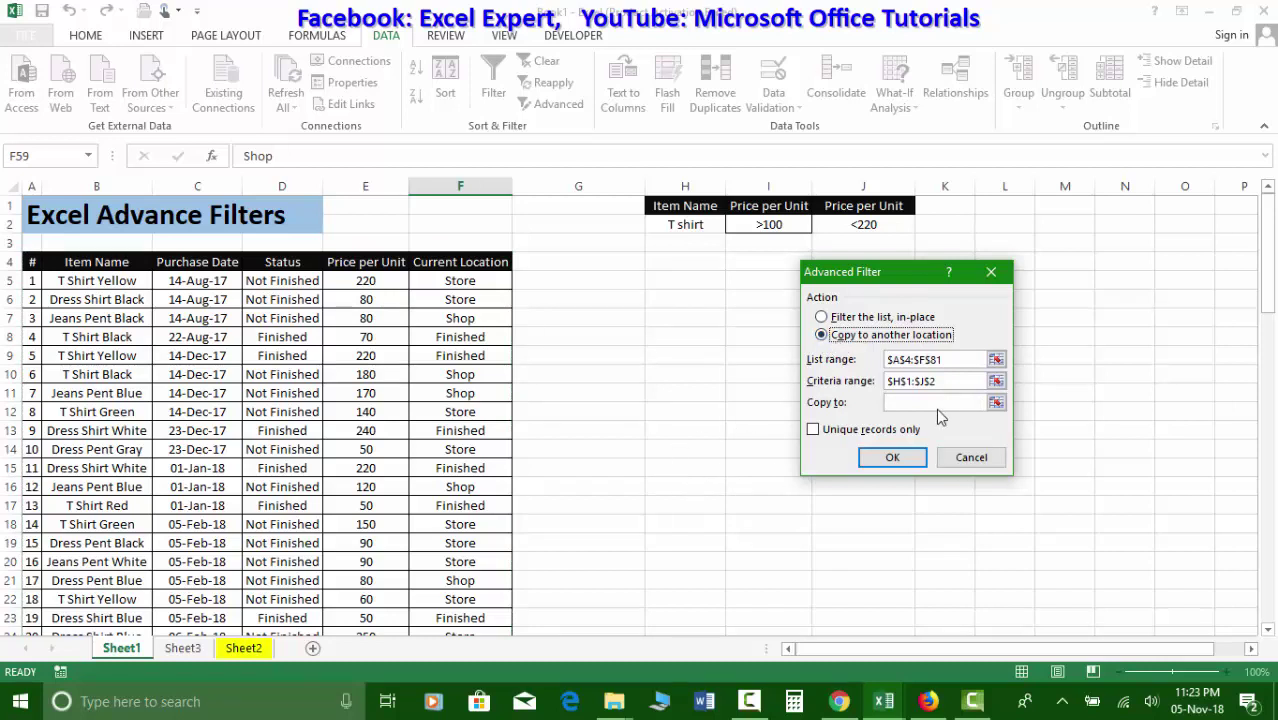
key("Tab")
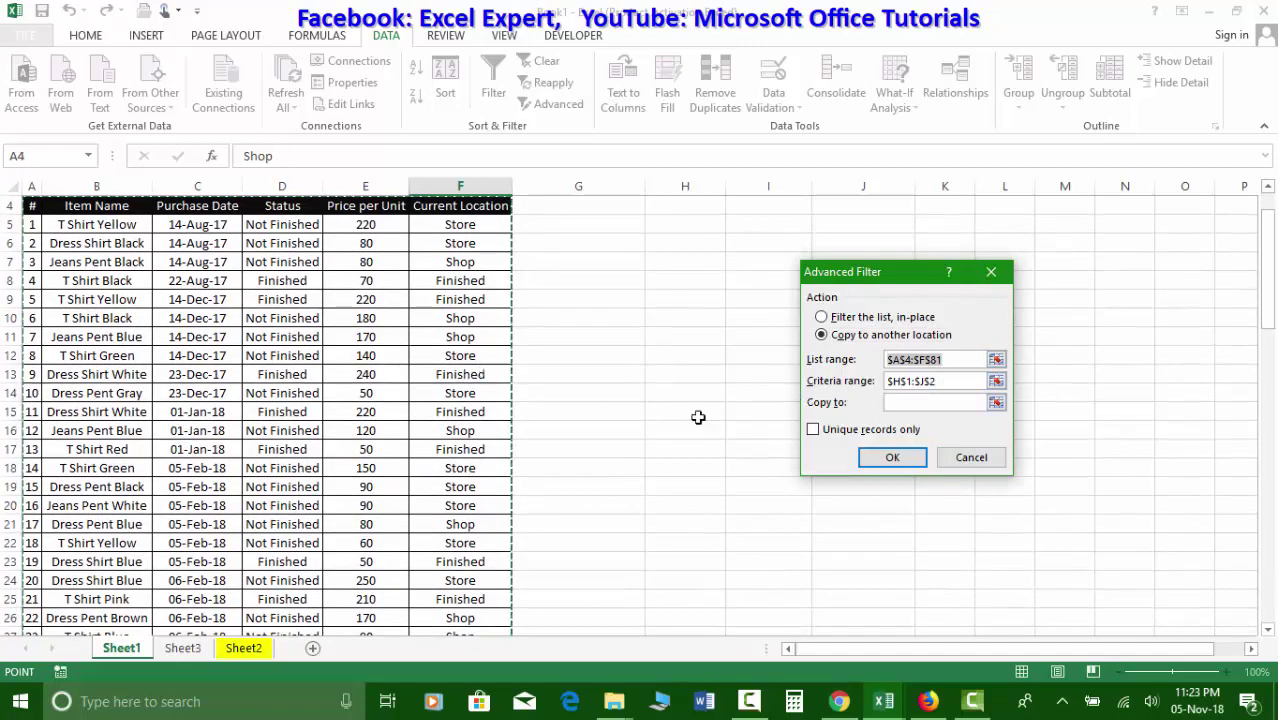
left_click(935, 381)
left_click_drag(950, 381, 860, 376)
left_click_drag(683, 213, 860, 222)
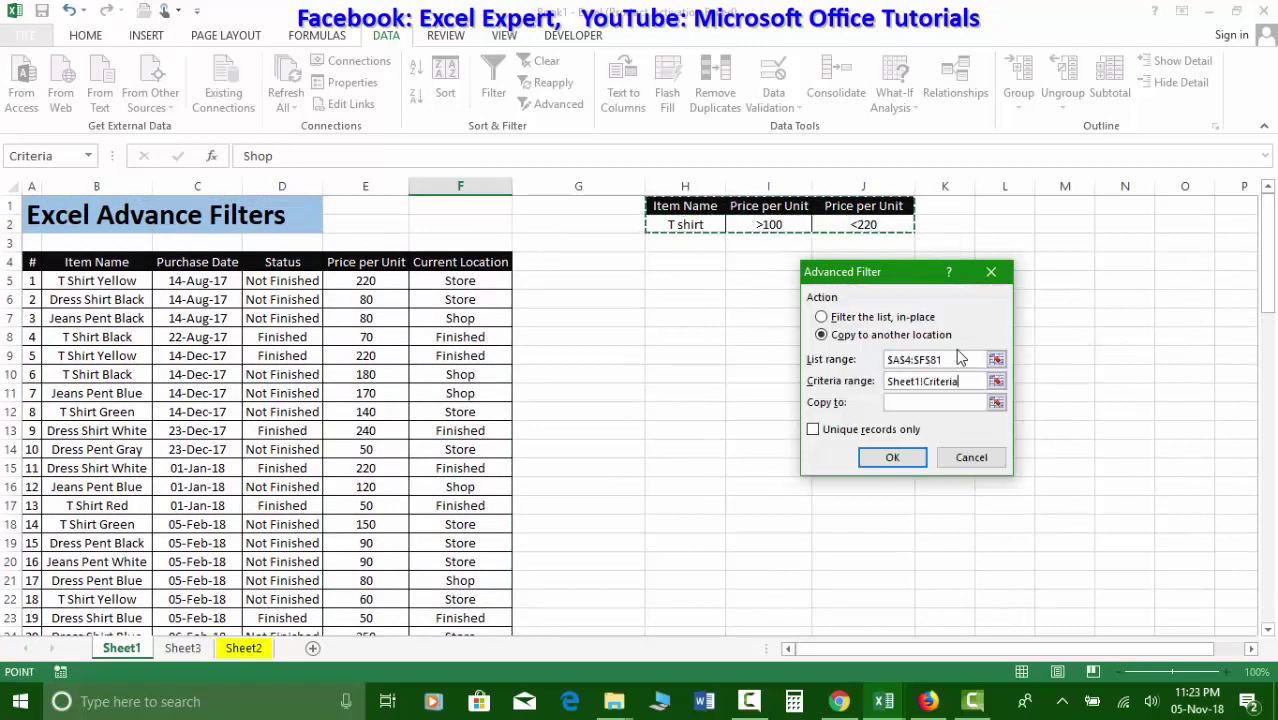
- Copy the filtered records to H13 and check the extracted table
left_click(945, 405)
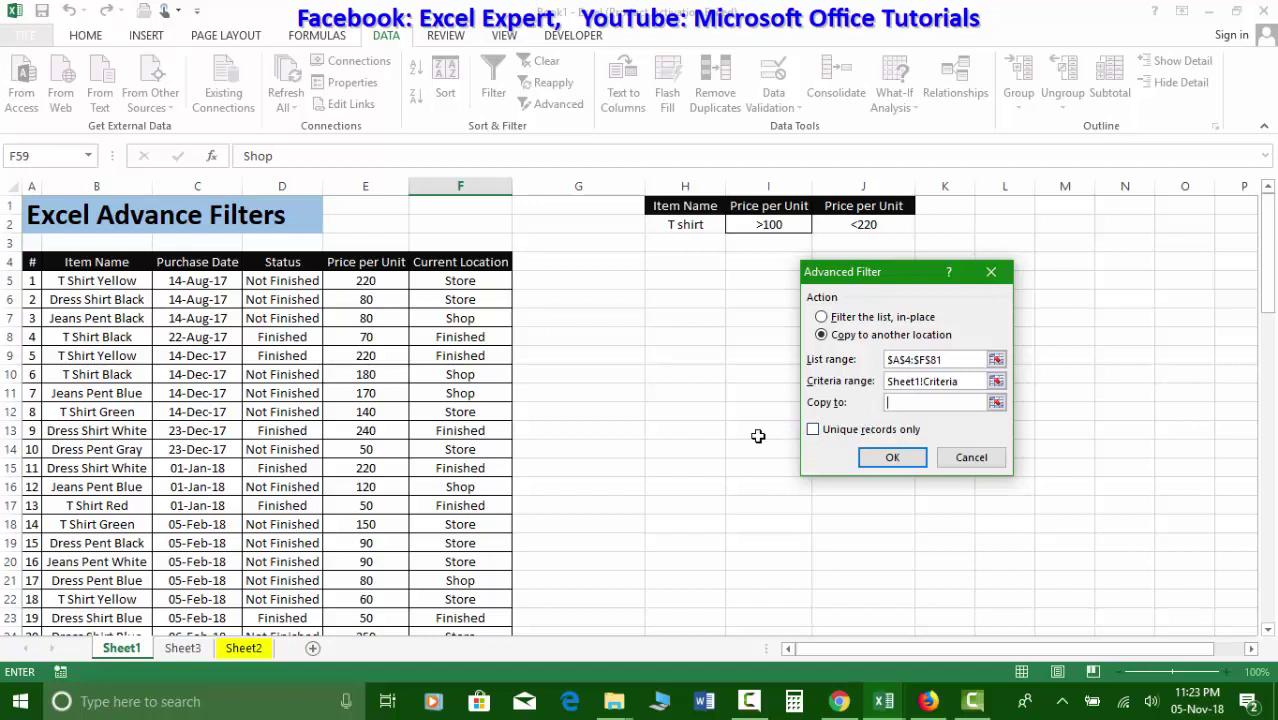
left_click(694, 429)
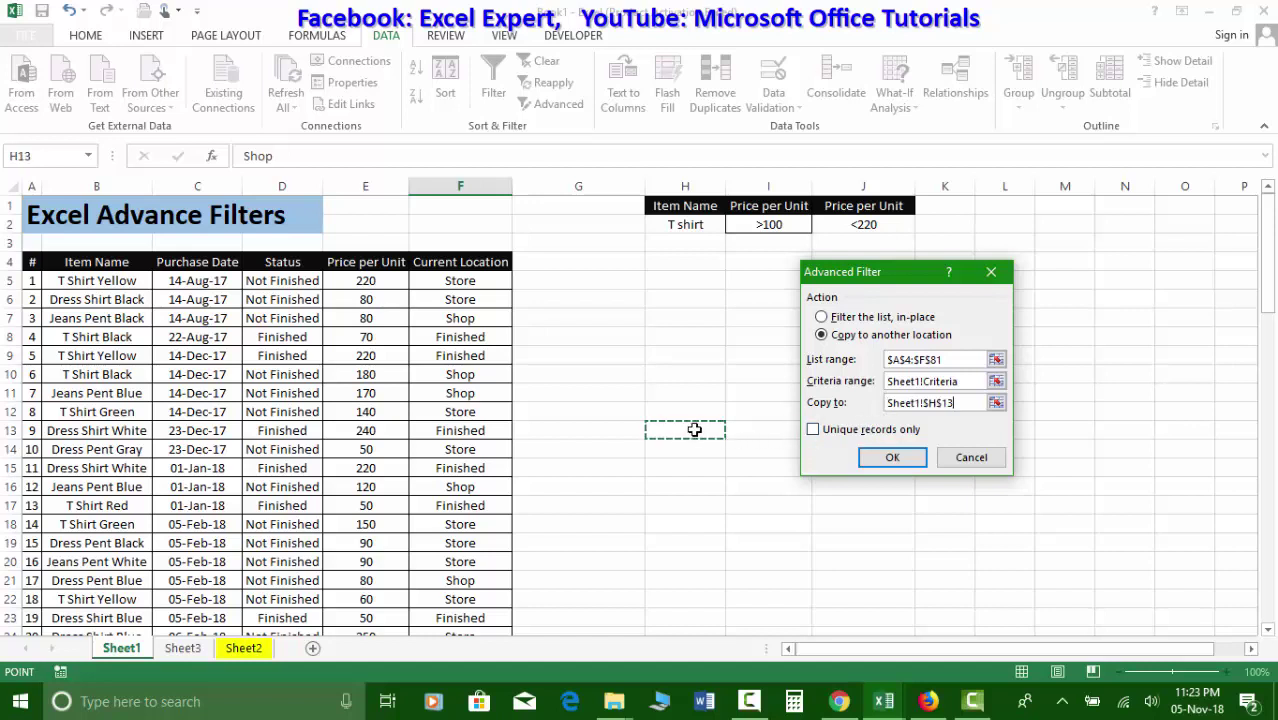
left_click(893, 458)
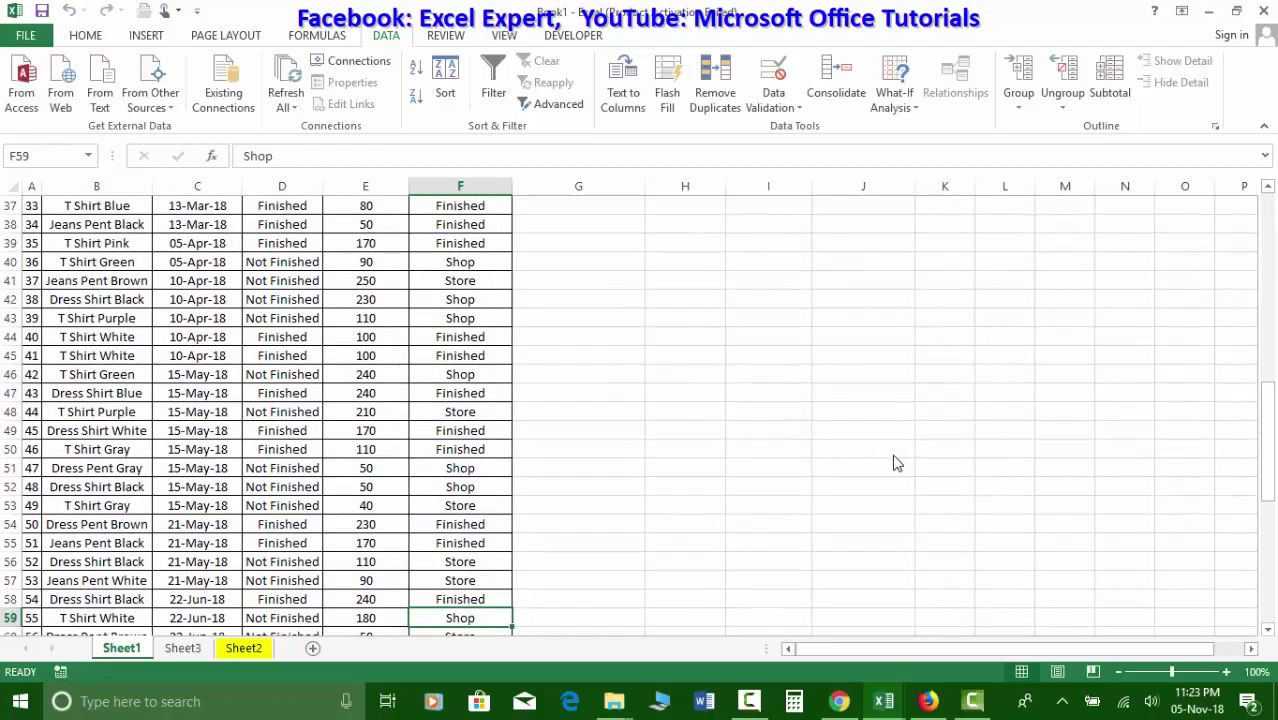
scroll(862, 466, "up", 12)
left_click_drag(700, 447, 1058, 622)
scroll(896, 485, "up", 2)
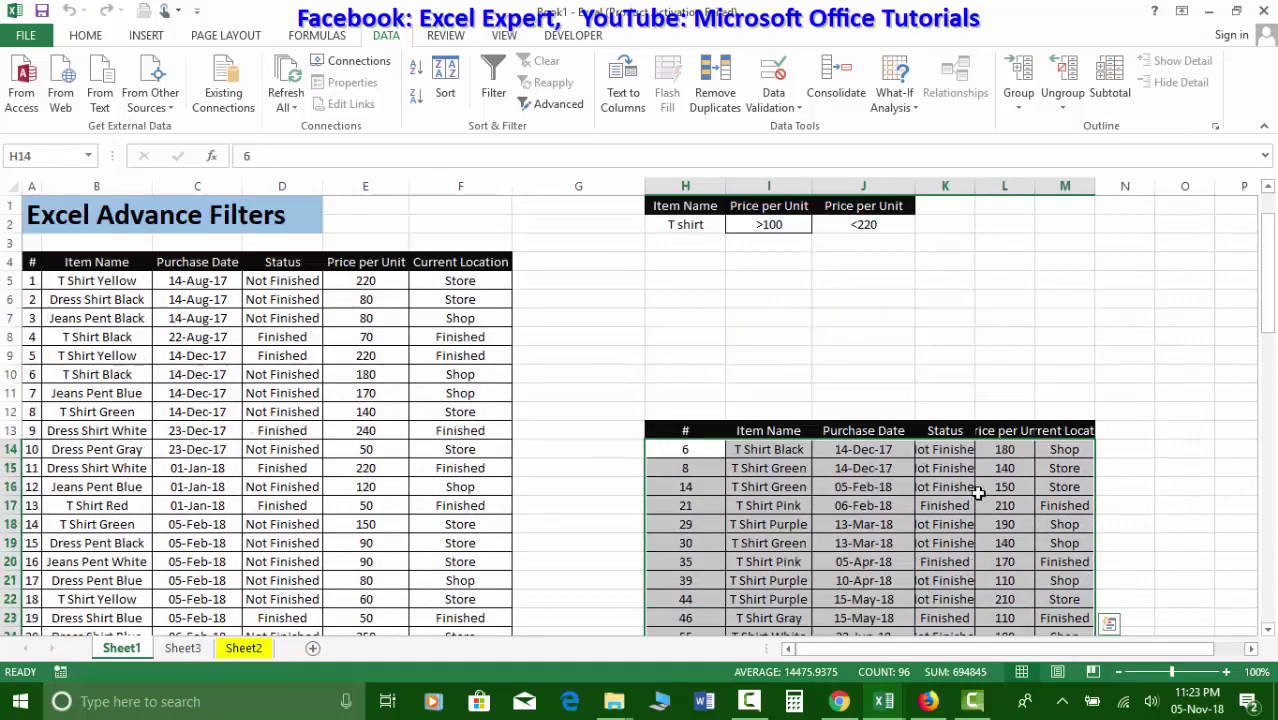
left_click(877, 410)
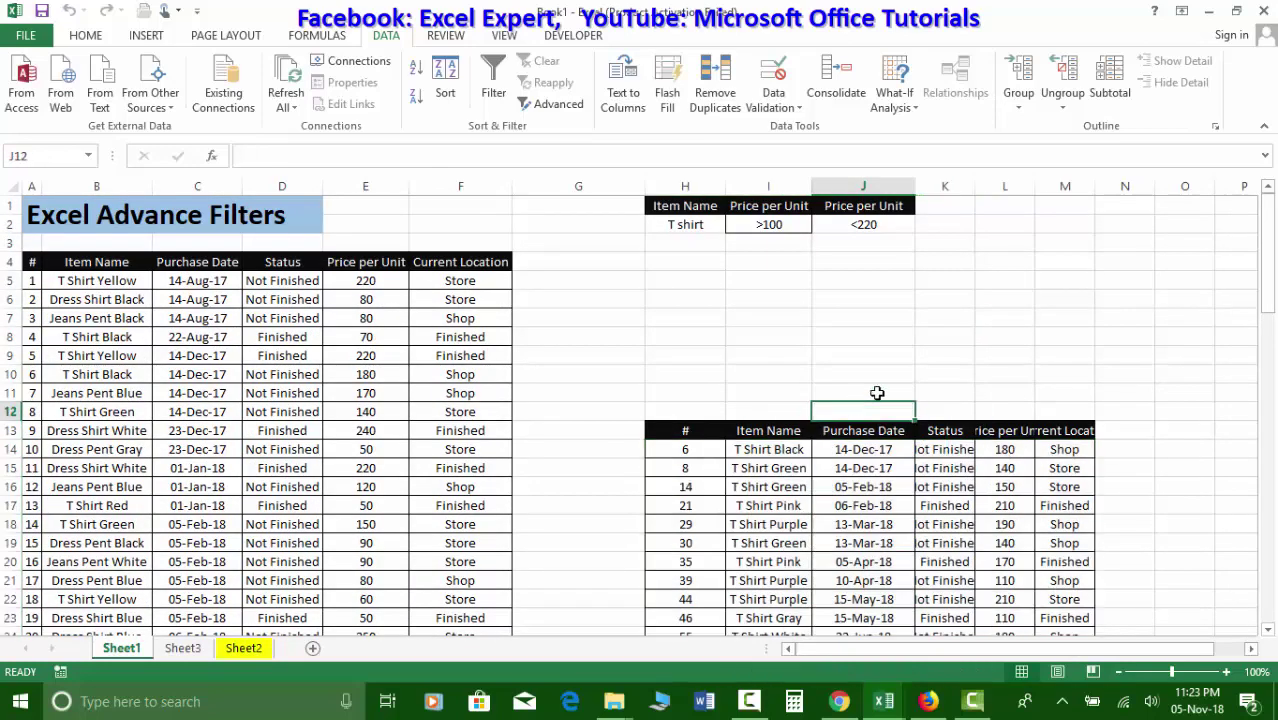
left_click(780, 372)
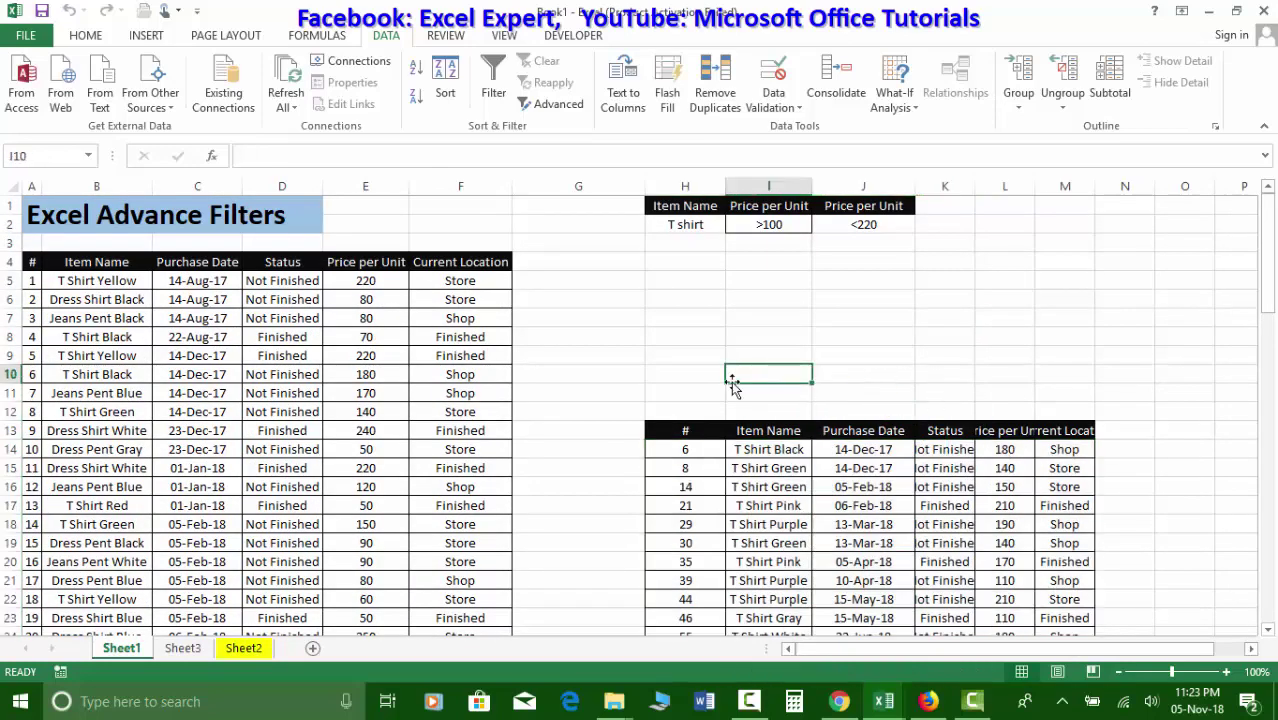
- Set Advanced Filter to copy unique records only to another location, using the Item Name column B4:B81 as list range
left_click(530, 116)
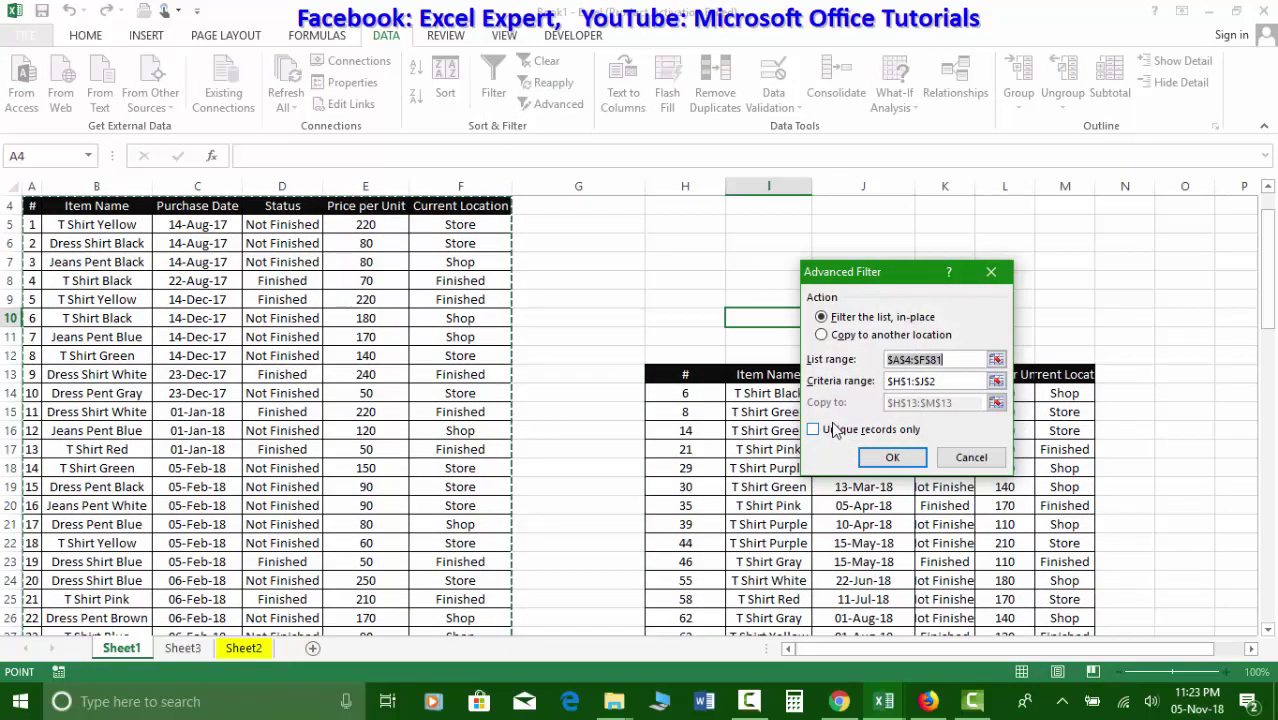
left_click(834, 429)
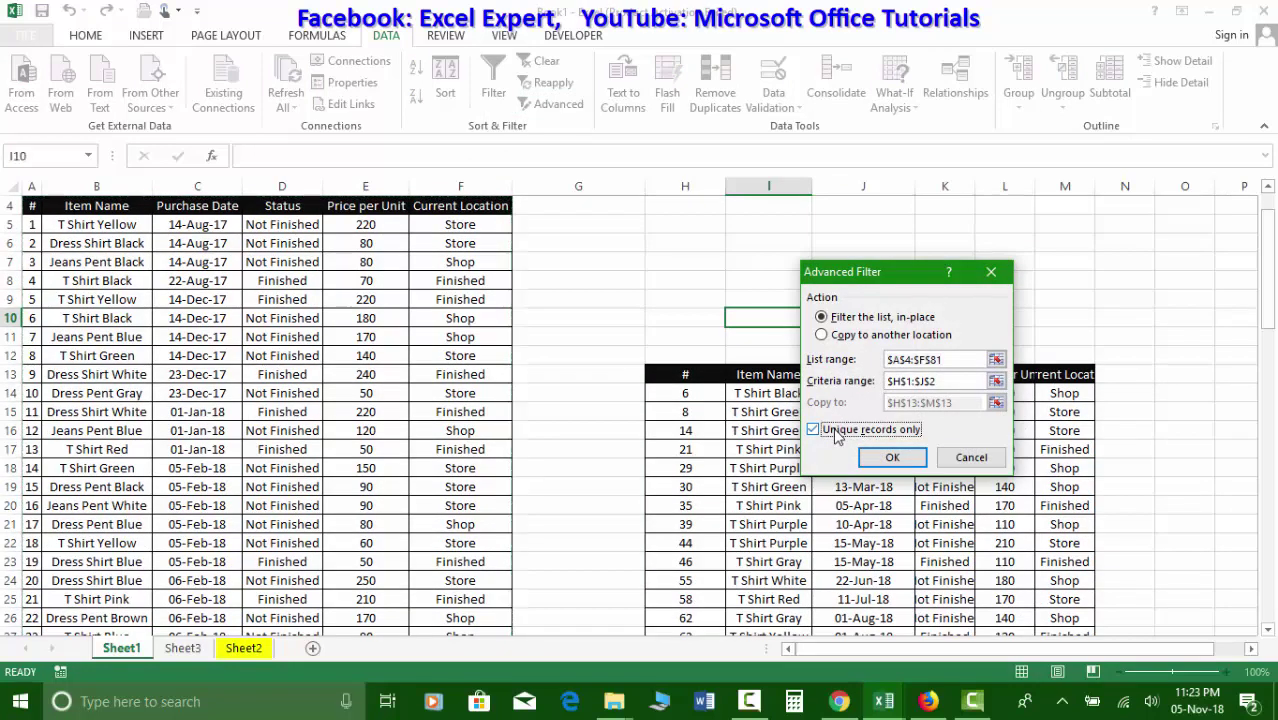
left_click(826, 338)
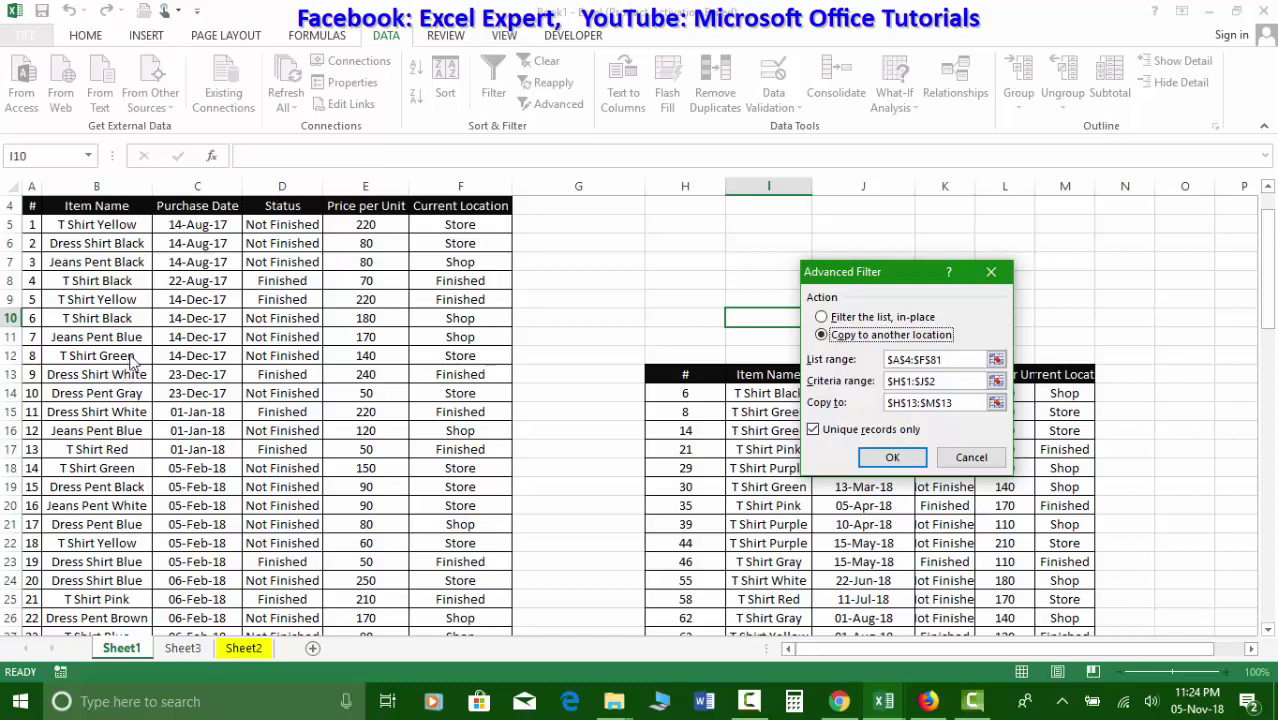
left_click(930, 359)
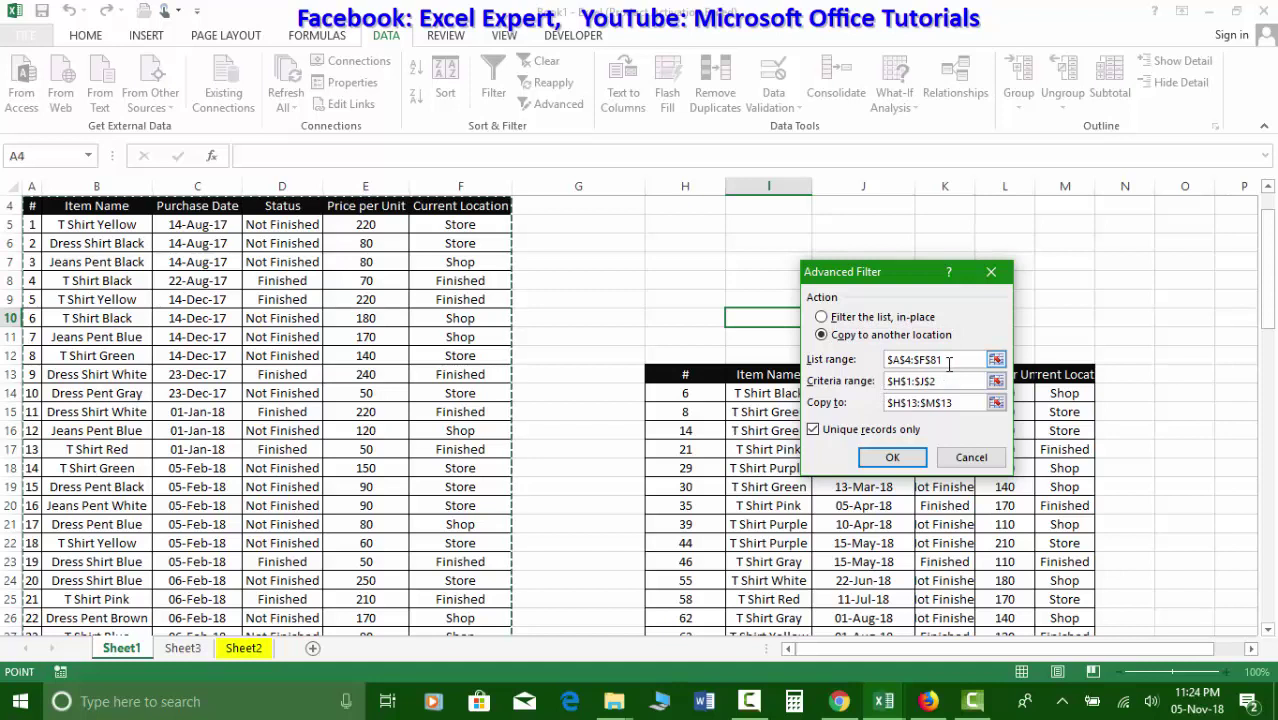
left_click(117, 206)
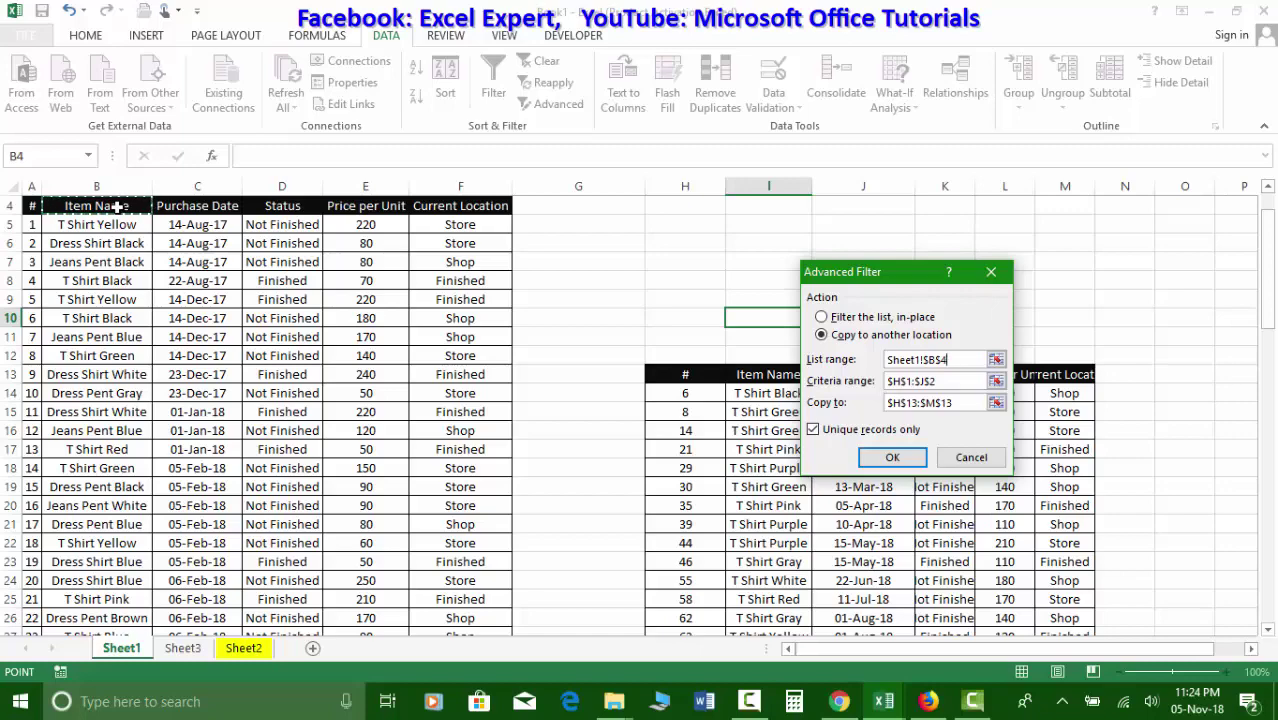
key("ctrl+shift+Down")
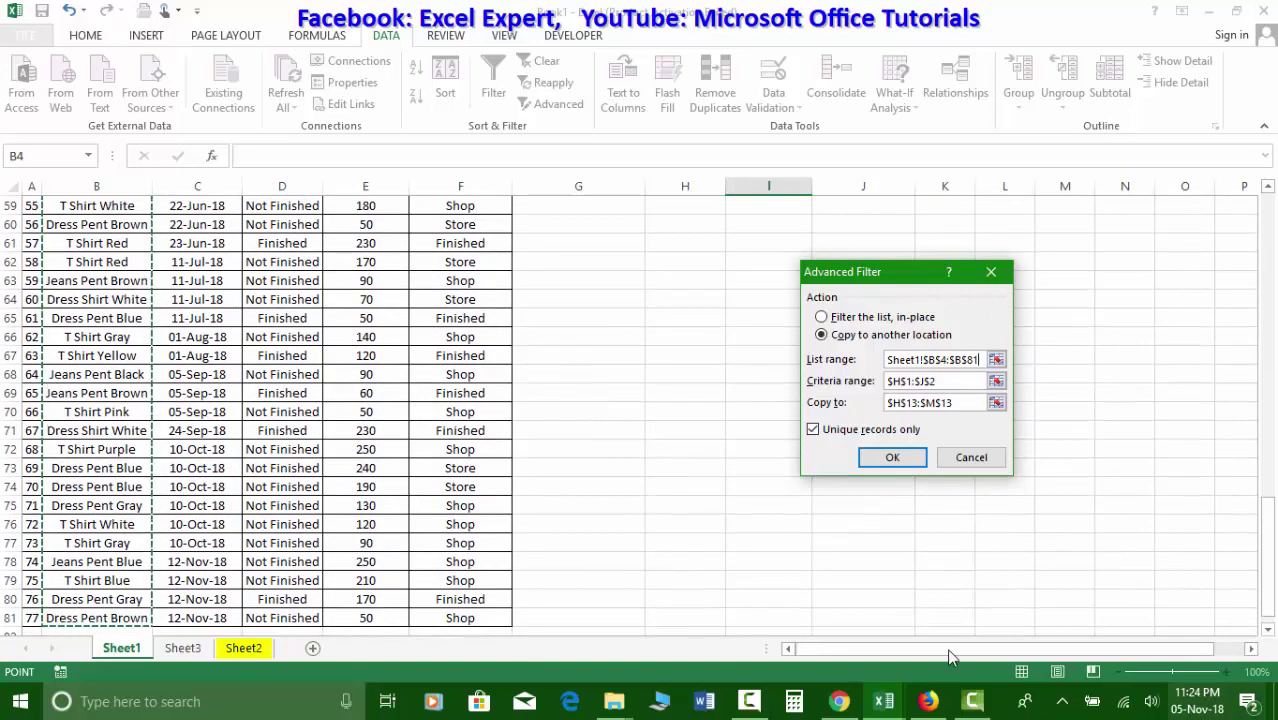
- Clear the Advanced Filter criteria range, set the copy destination to O4, and extract the unique item names
left_click(900, 380)
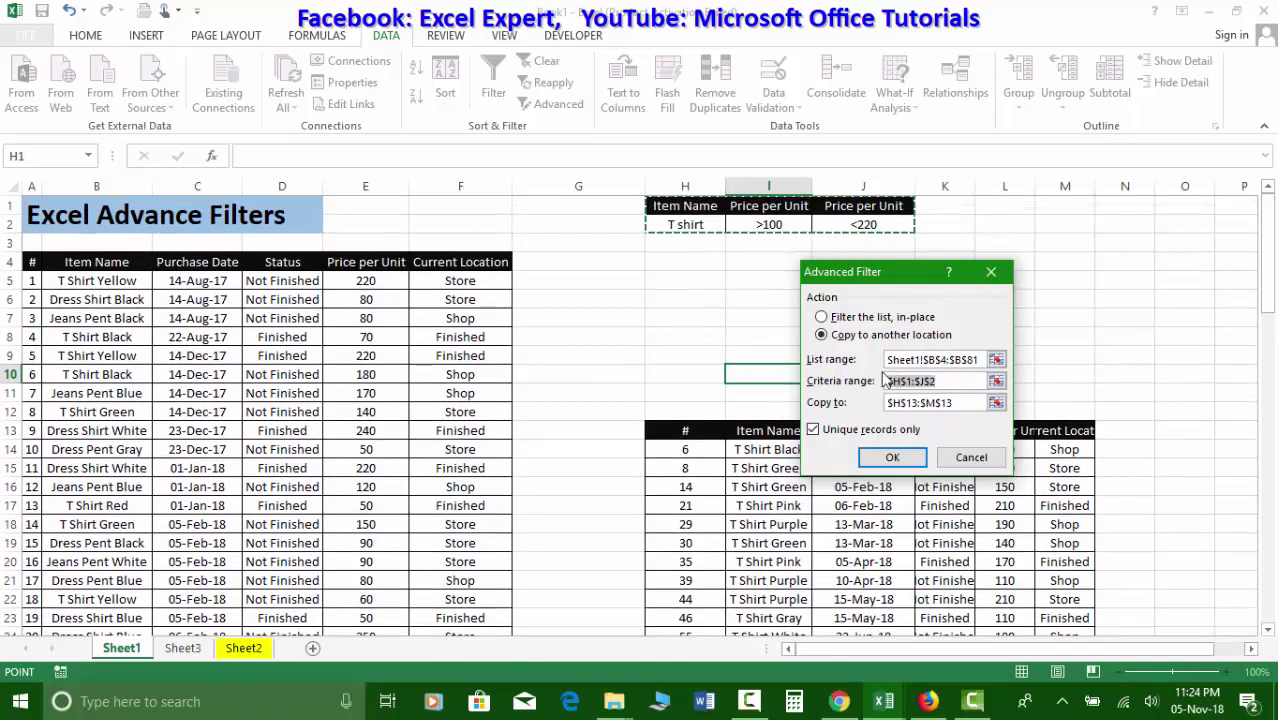
key("Delete")
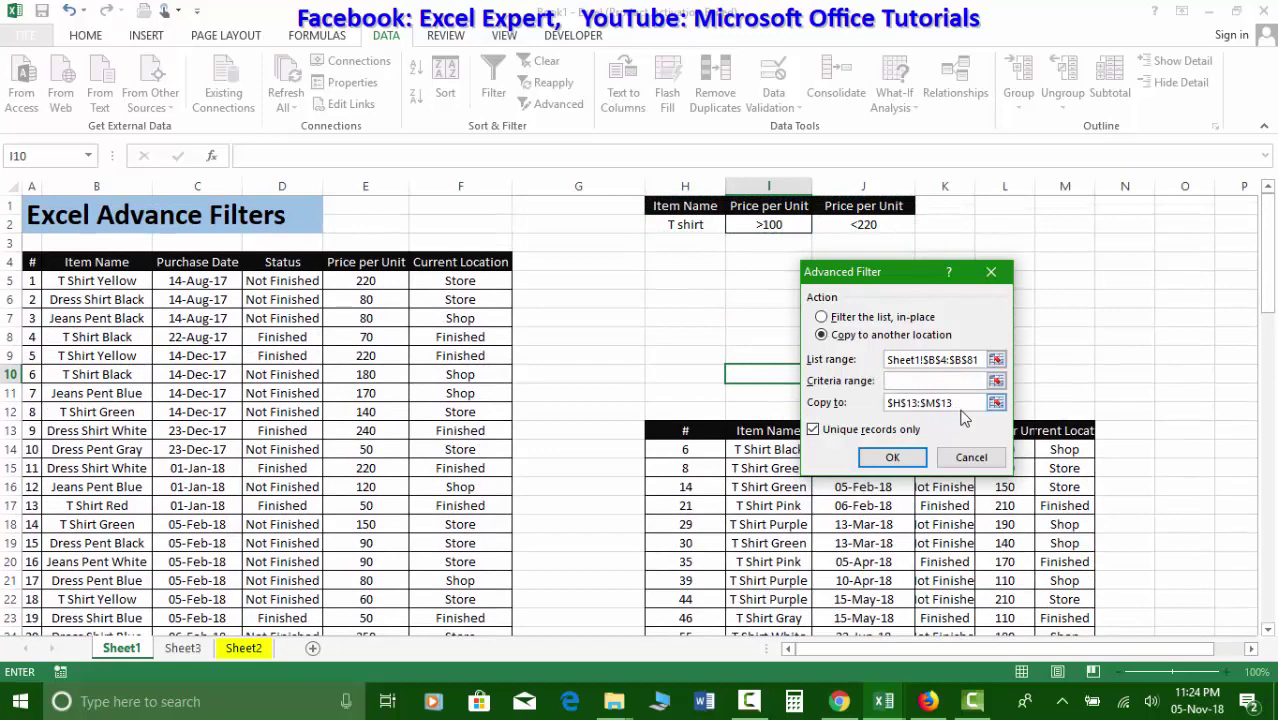
left_click(910, 403)
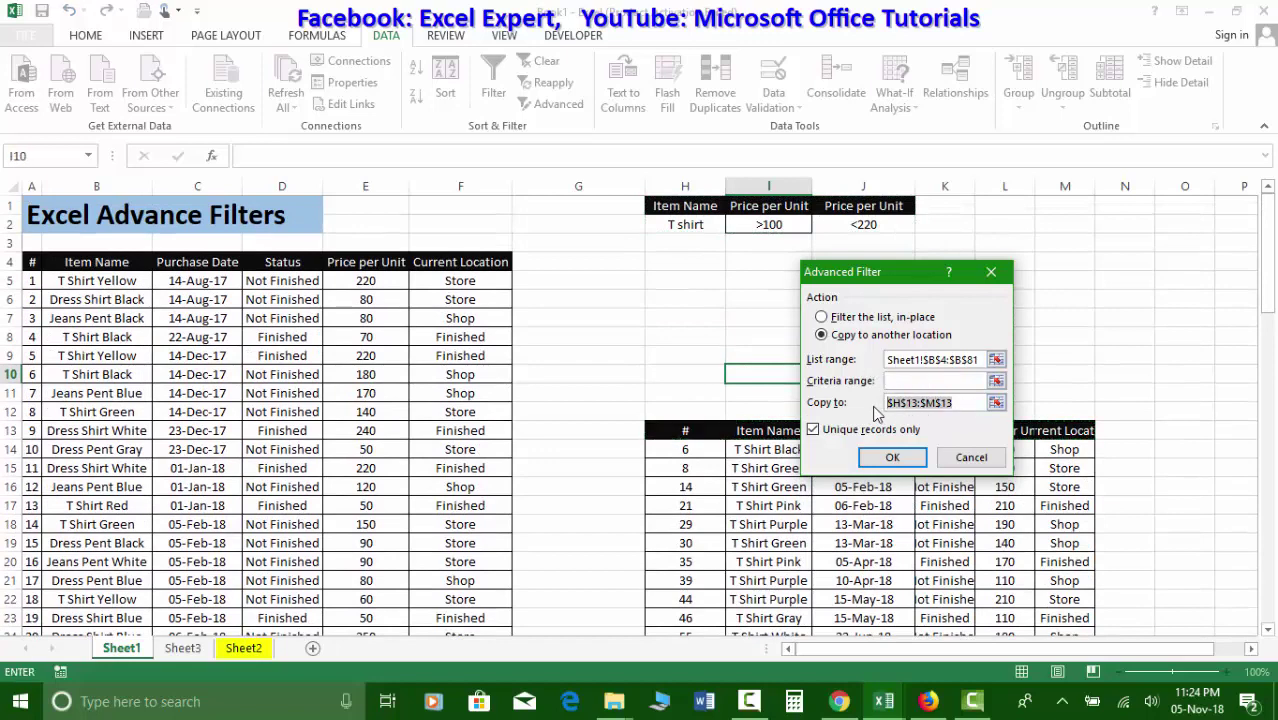
key("Delete")
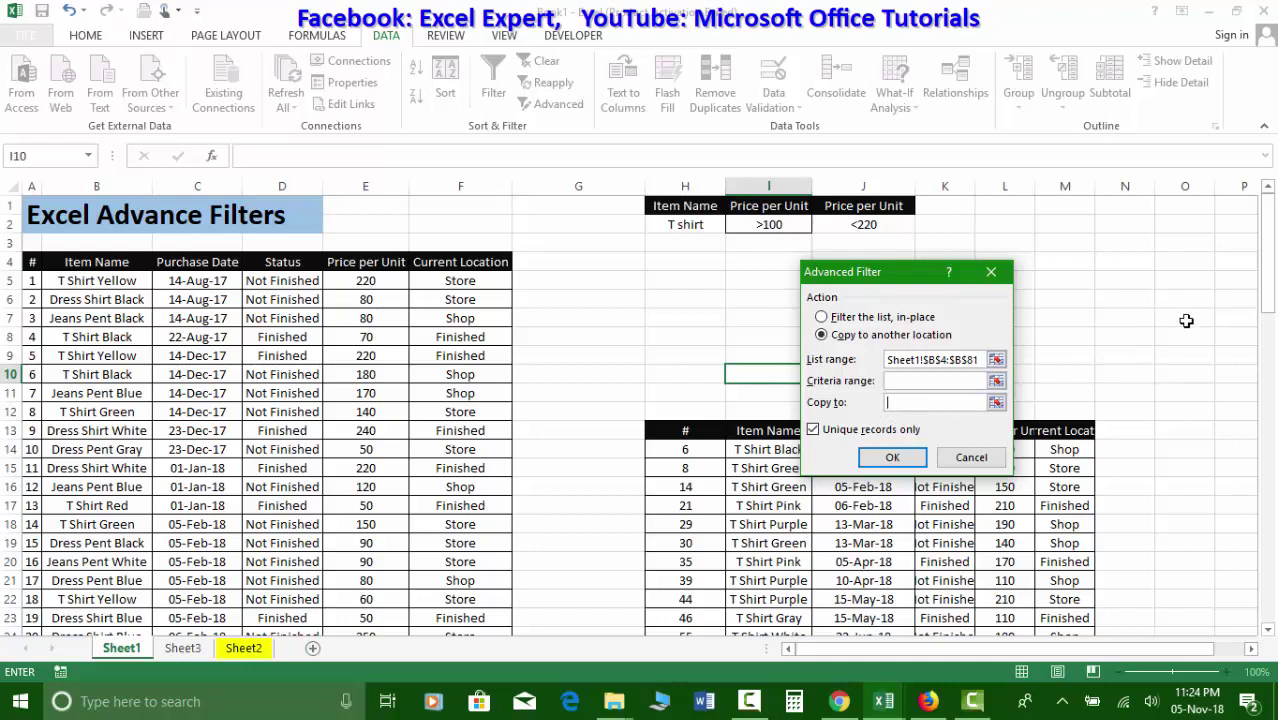
left_click(1194, 267)
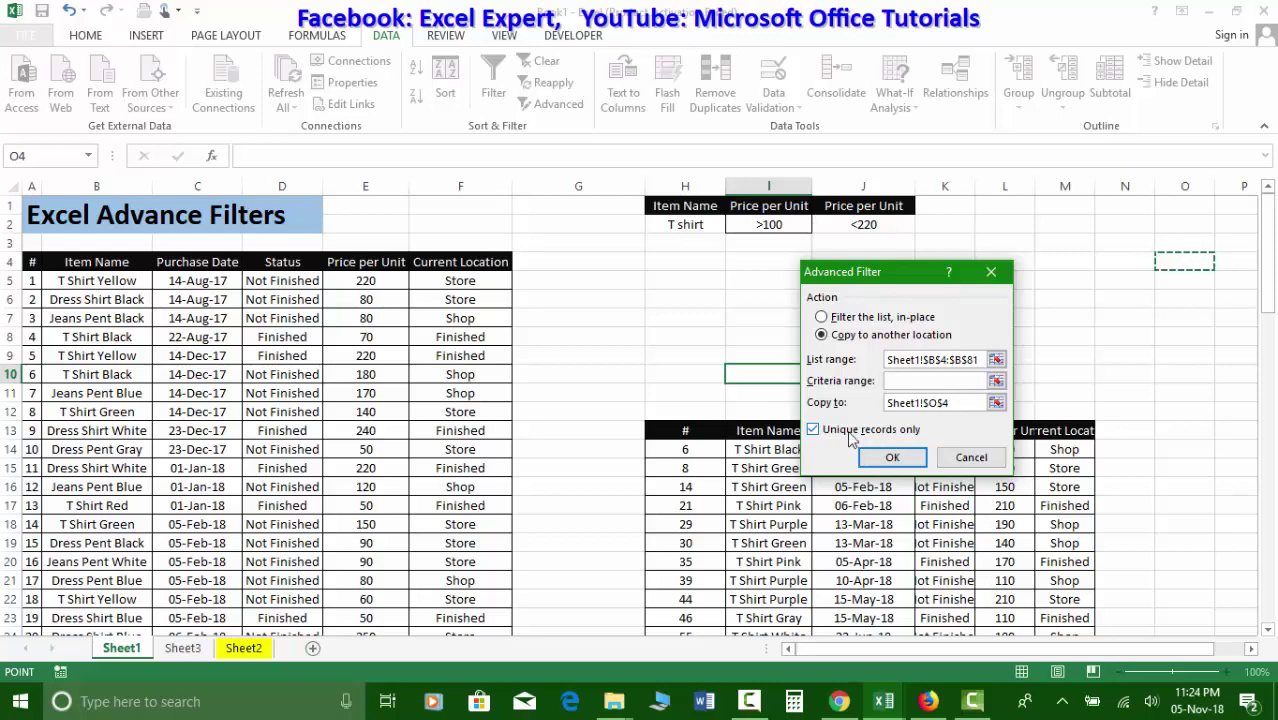
left_click(895, 457)
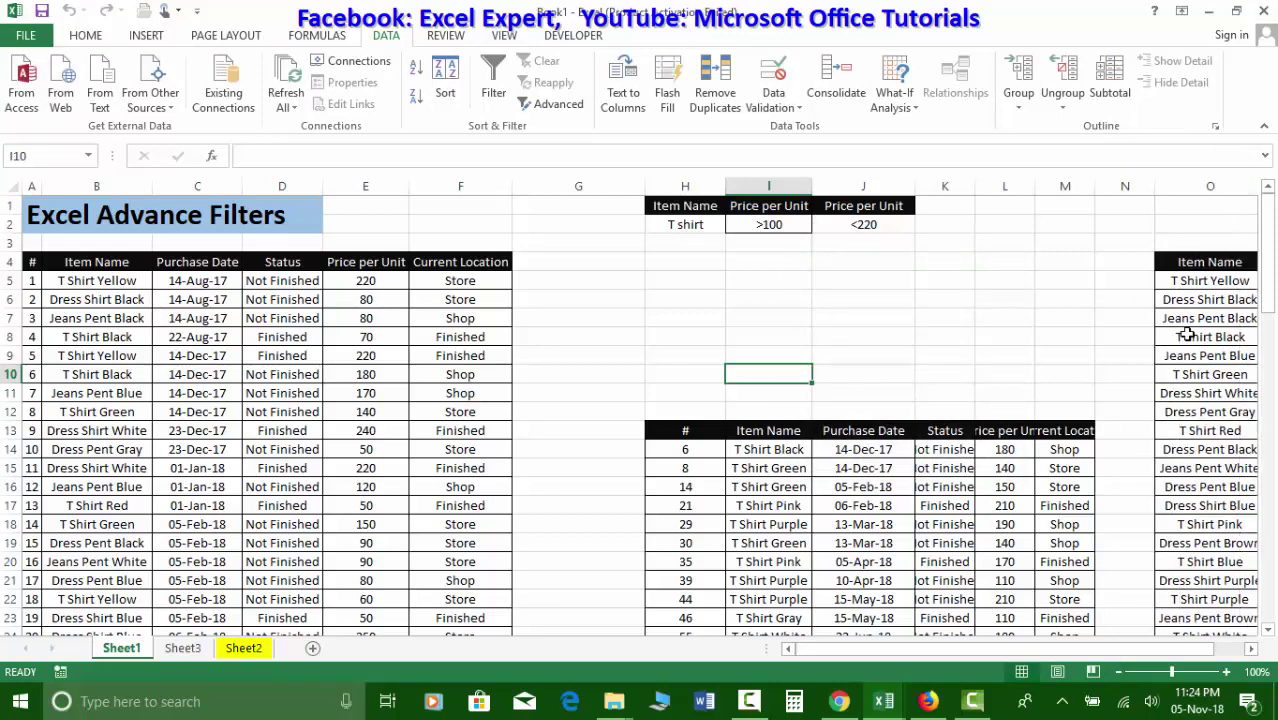
scroll(1184, 322, "down", 6)
scroll(1155, 531, "up", 6)
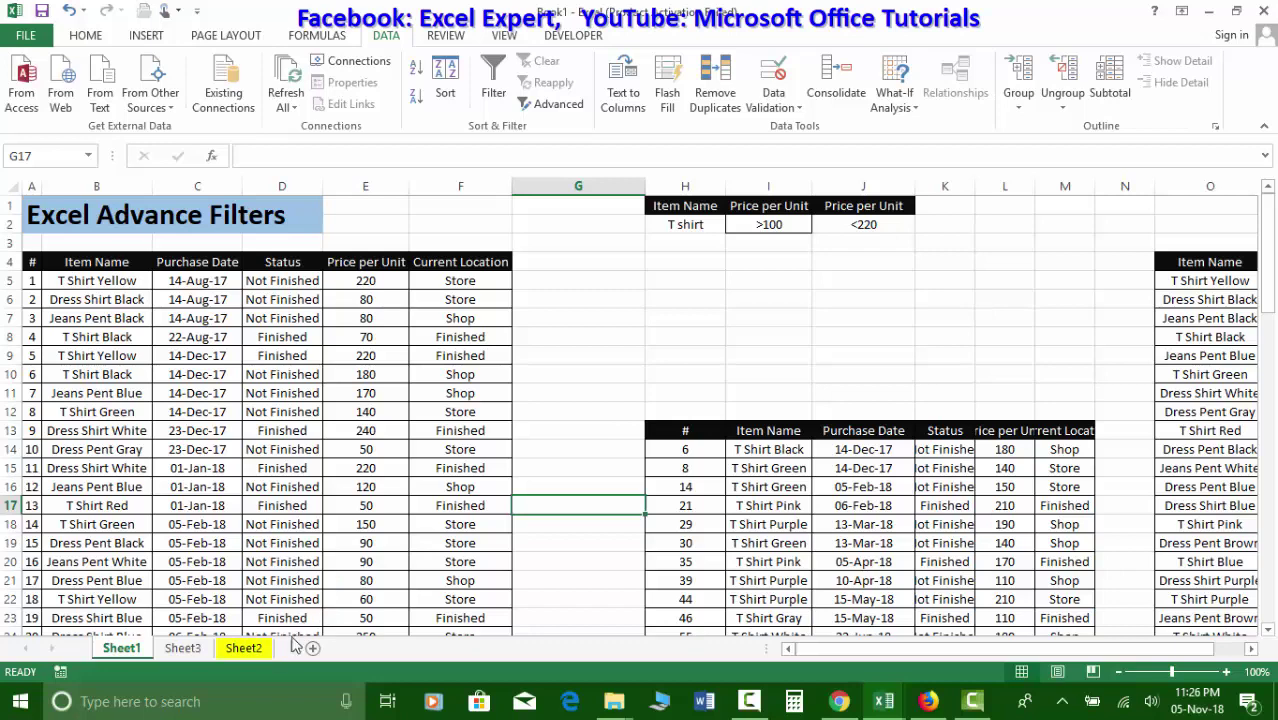
- Review the Numbers / Dates and Text filter types listed on Sheet2, from Equal to through Includes
left_click(243, 648)
left_click(340, 355)
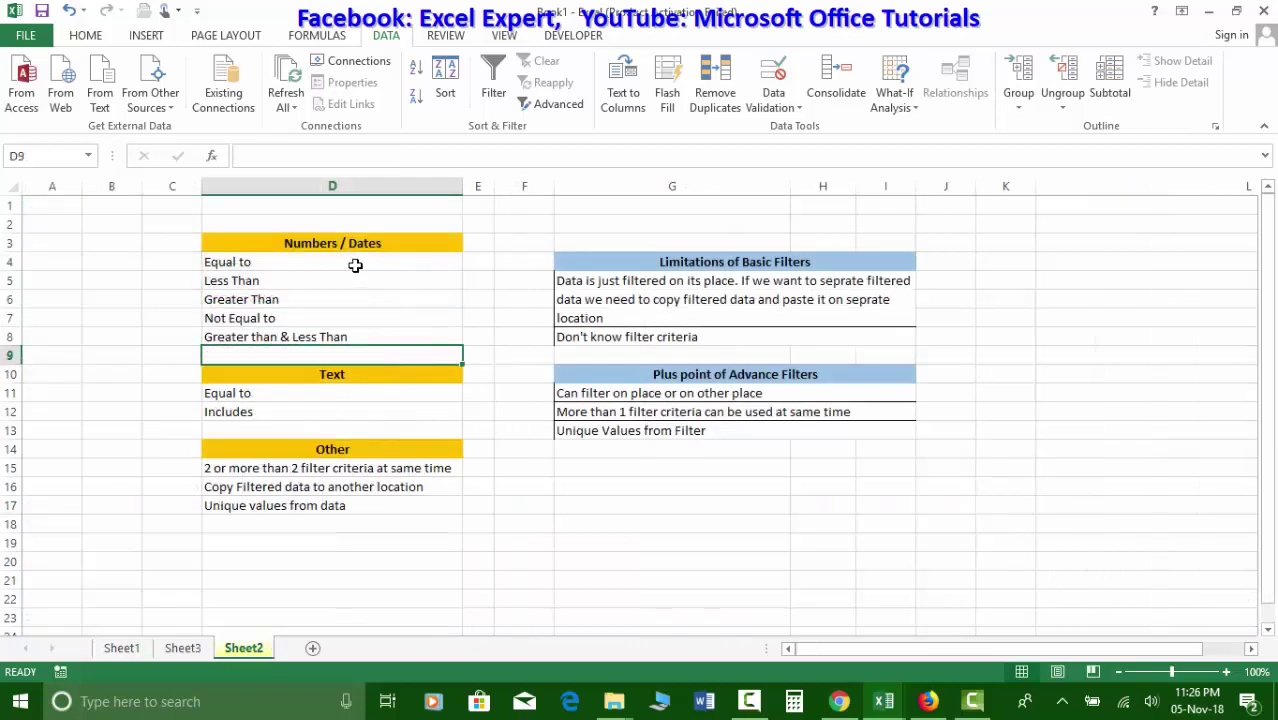
left_click(329, 241)
left_click(265, 260)
left_click(277, 281)
left_click(276, 299)
left_click(276, 317)
left_click(314, 337)
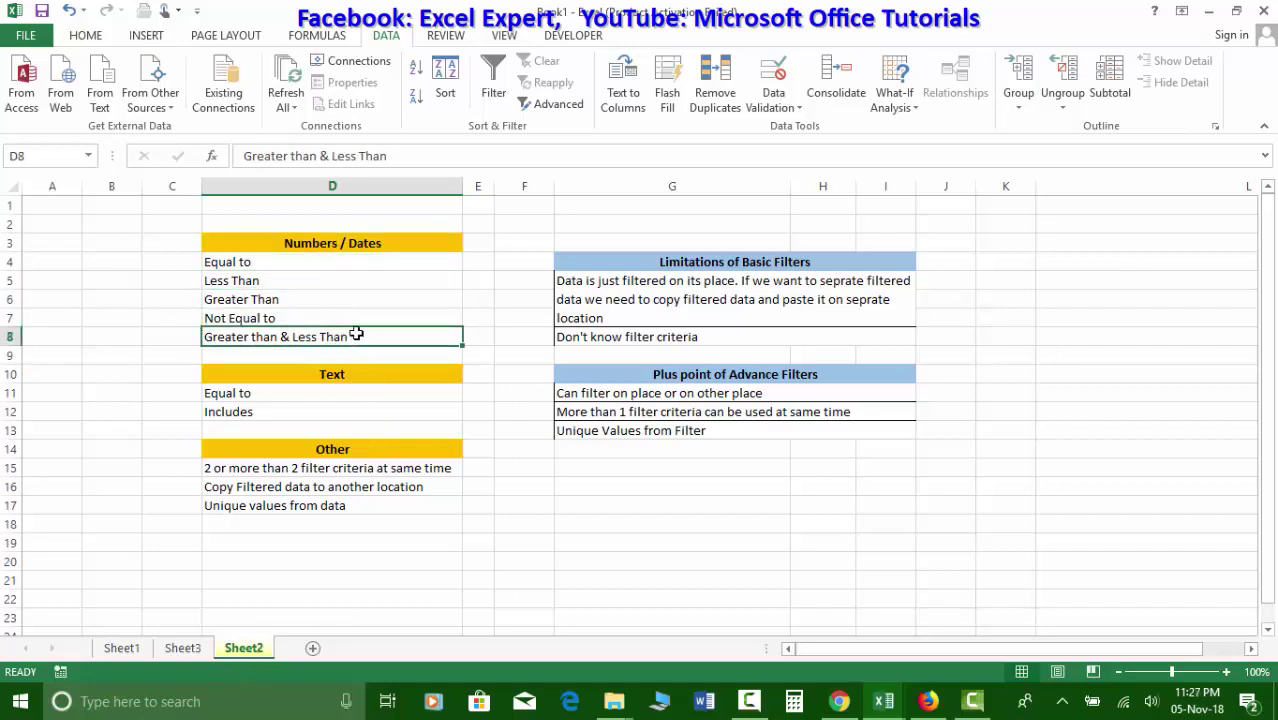
left_click(334, 373)
left_click(291, 400)
left_click(291, 414)
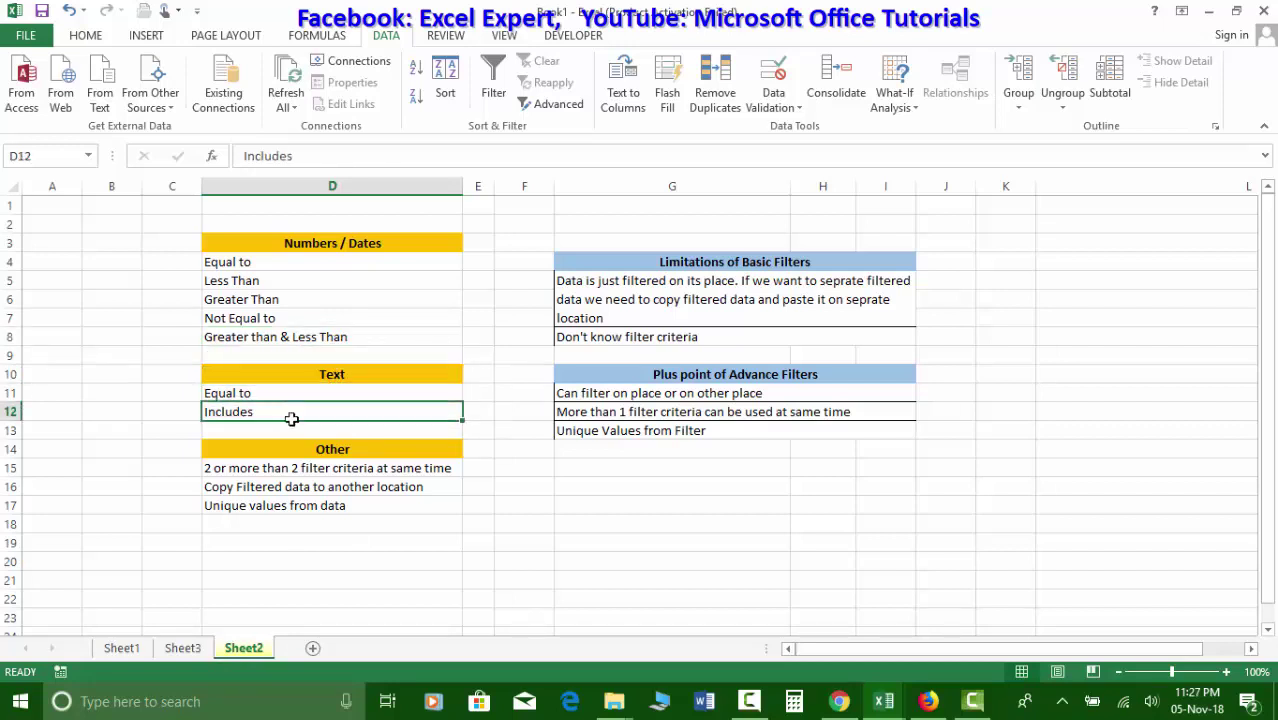
- Change the Item Name criterion in H2 on Sheet1 to *shirt*
left_click(122, 649)
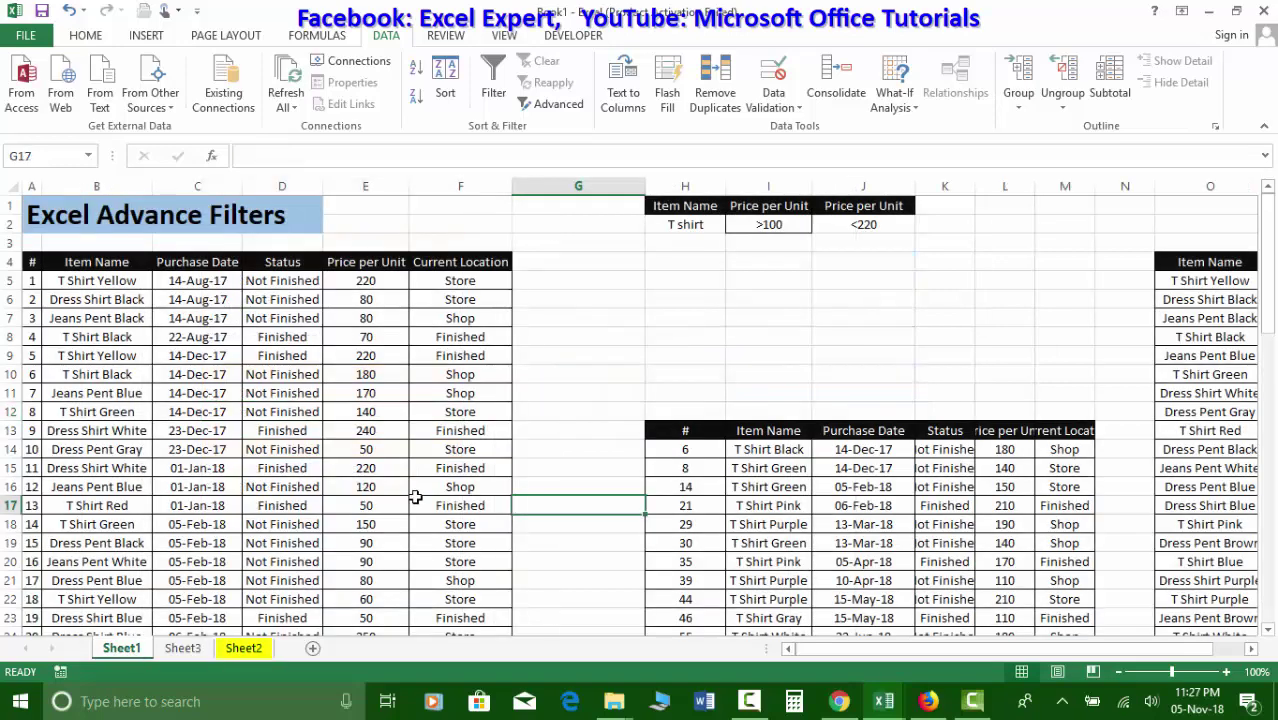
left_click(706, 228)
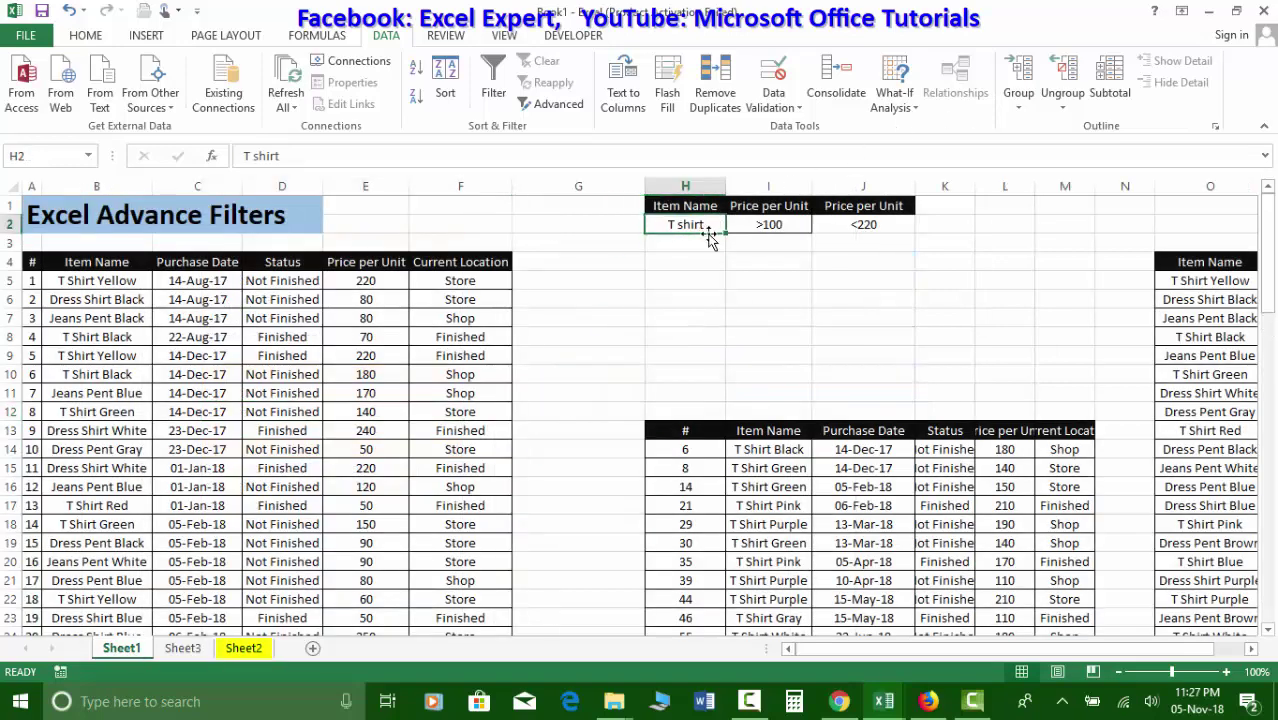
key("BackSpace")
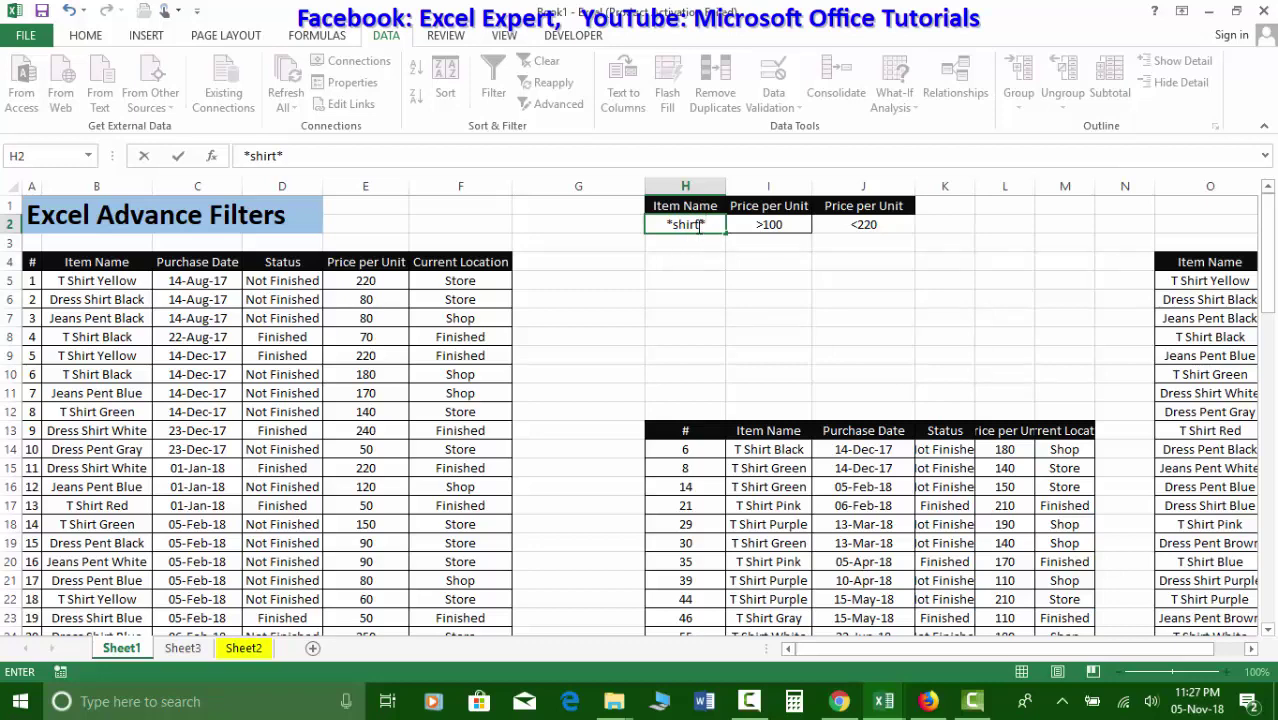
left_click(108, 298)
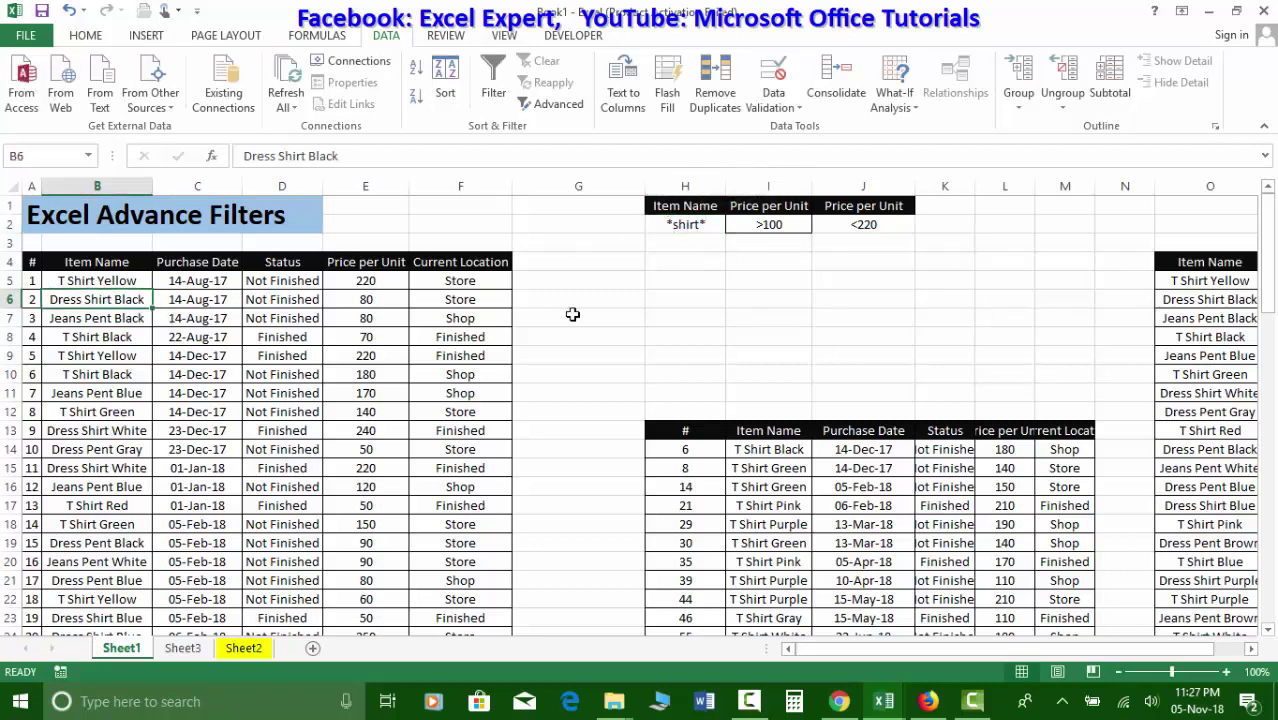
- Compare Sheet2's note on using two or more filter criteria with the item name and price criteria on Sheet1
left_click(243, 648)
left_click(358, 468)
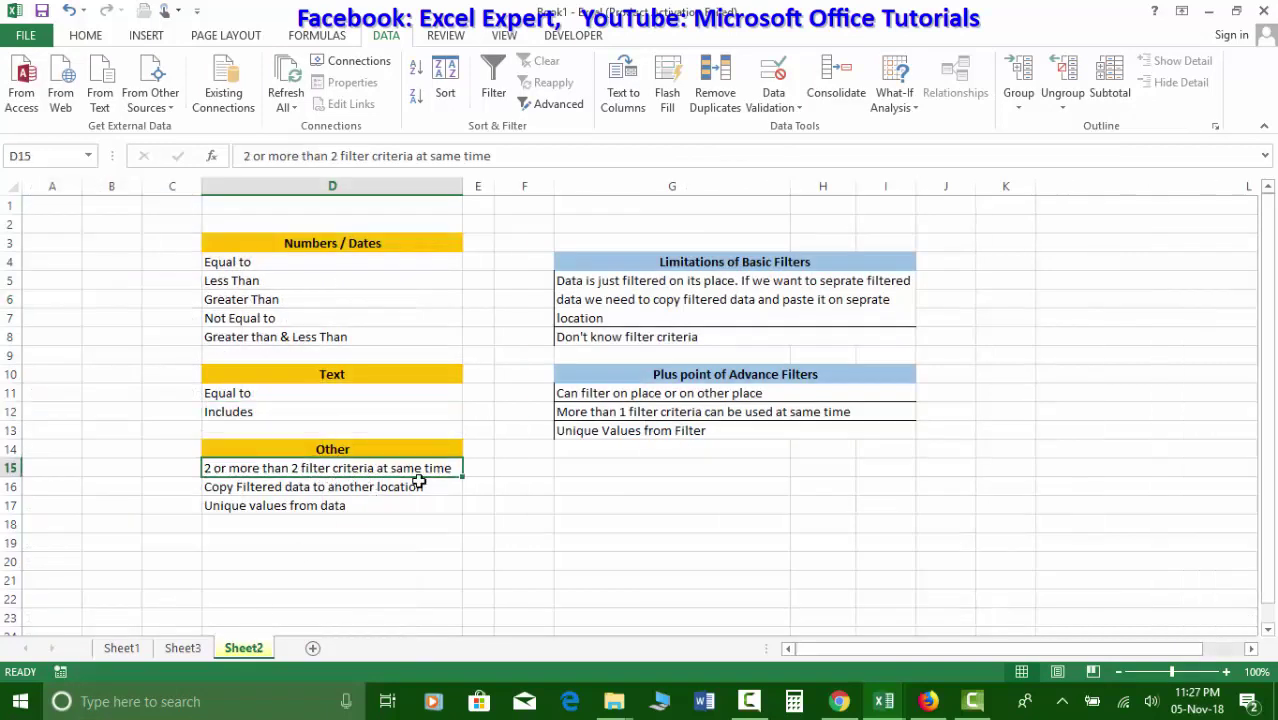
left_click(121, 648)
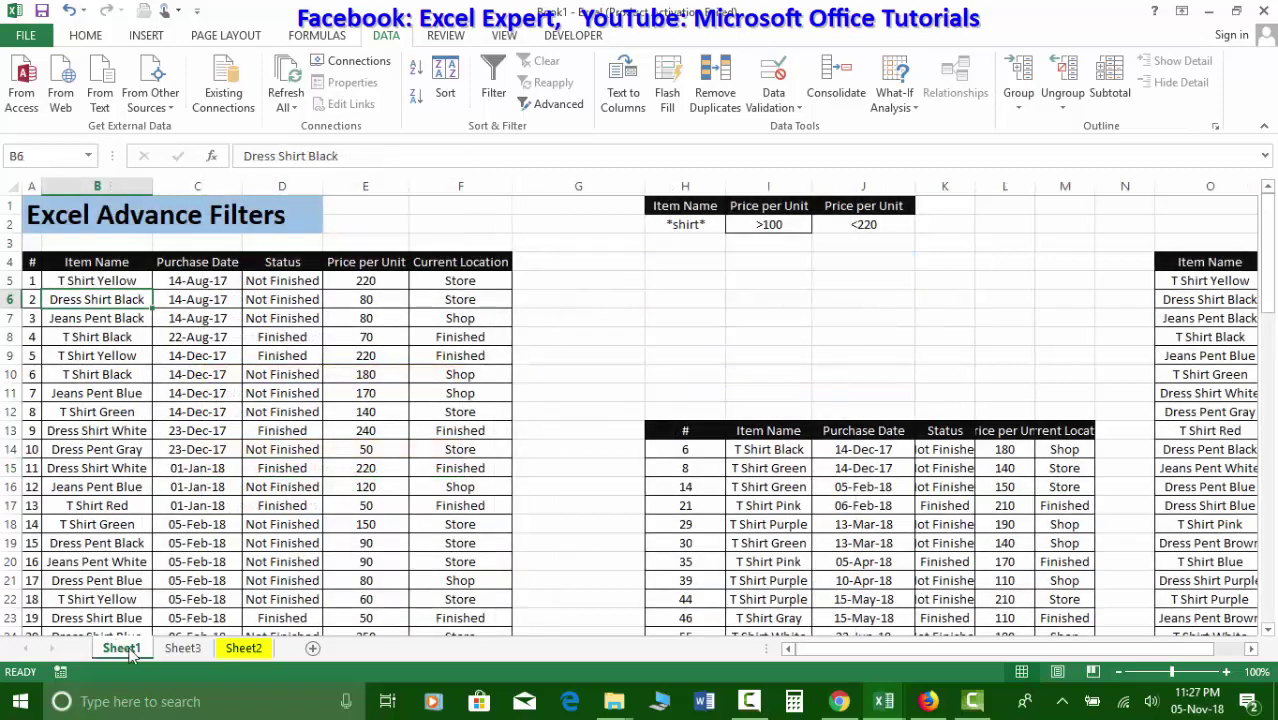
left_click(756, 226)
left_click_drag(756, 226, 870, 228)
left_click(700, 225)
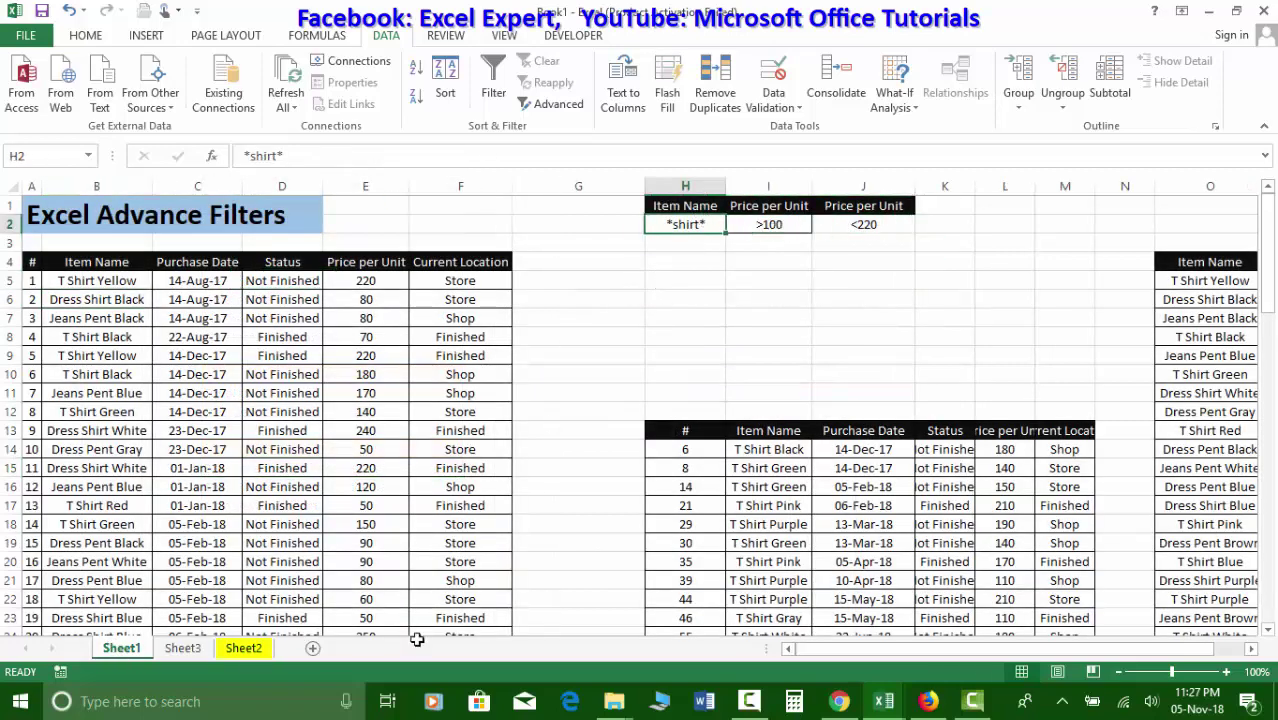
- Compare Sheet2's note on copying filtered data to another location with the extracted table below H13 on Sheet1
left_click(243, 648)
left_click(282, 487)
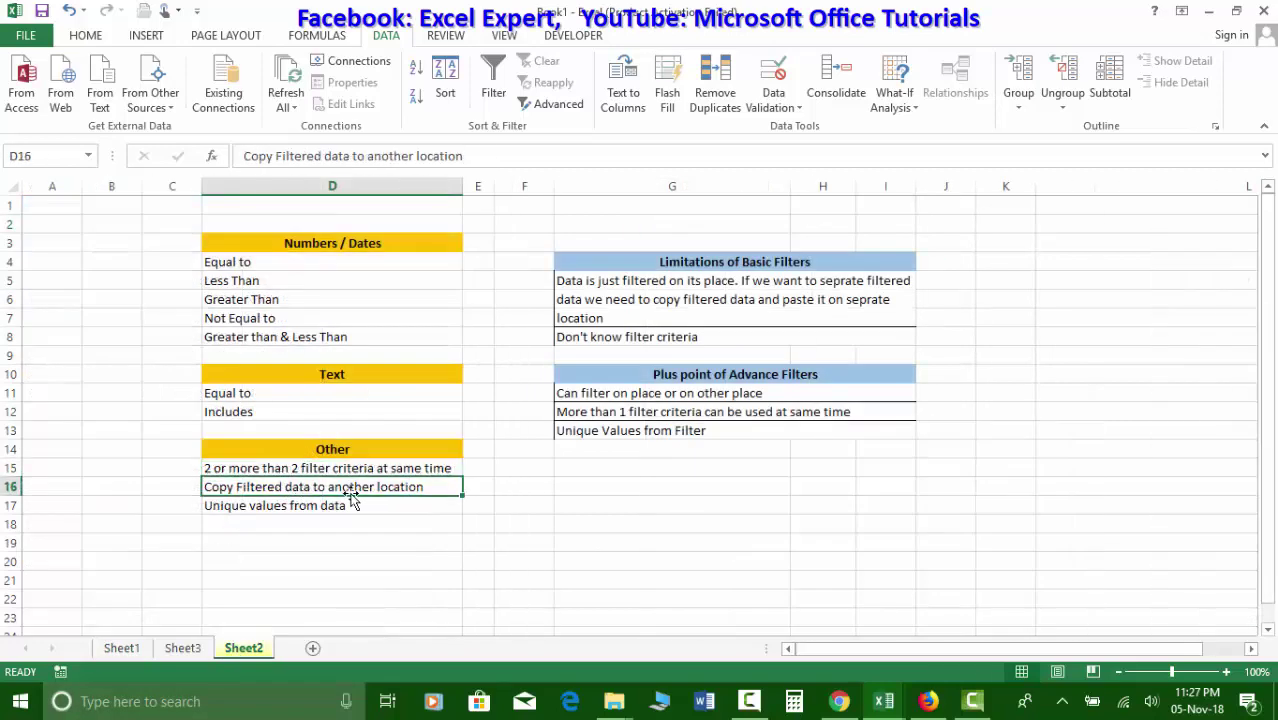
left_click(121, 649)
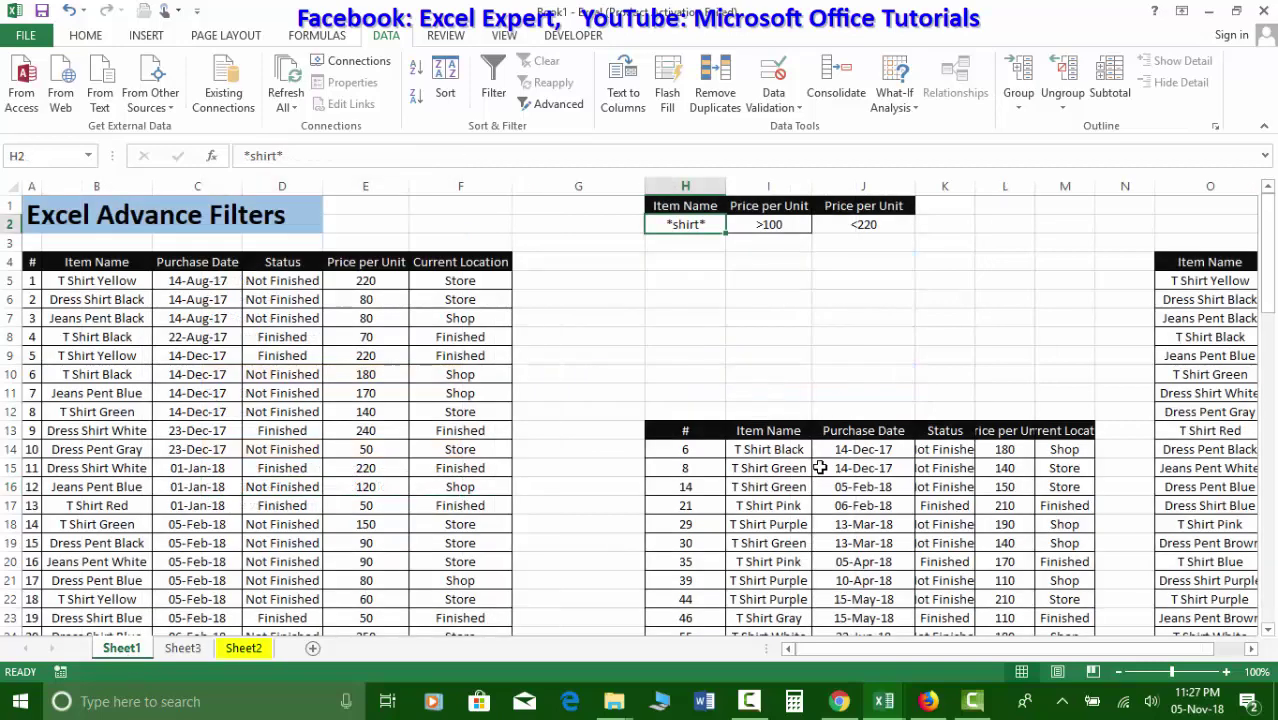
left_click_drag(750, 447, 948, 543)
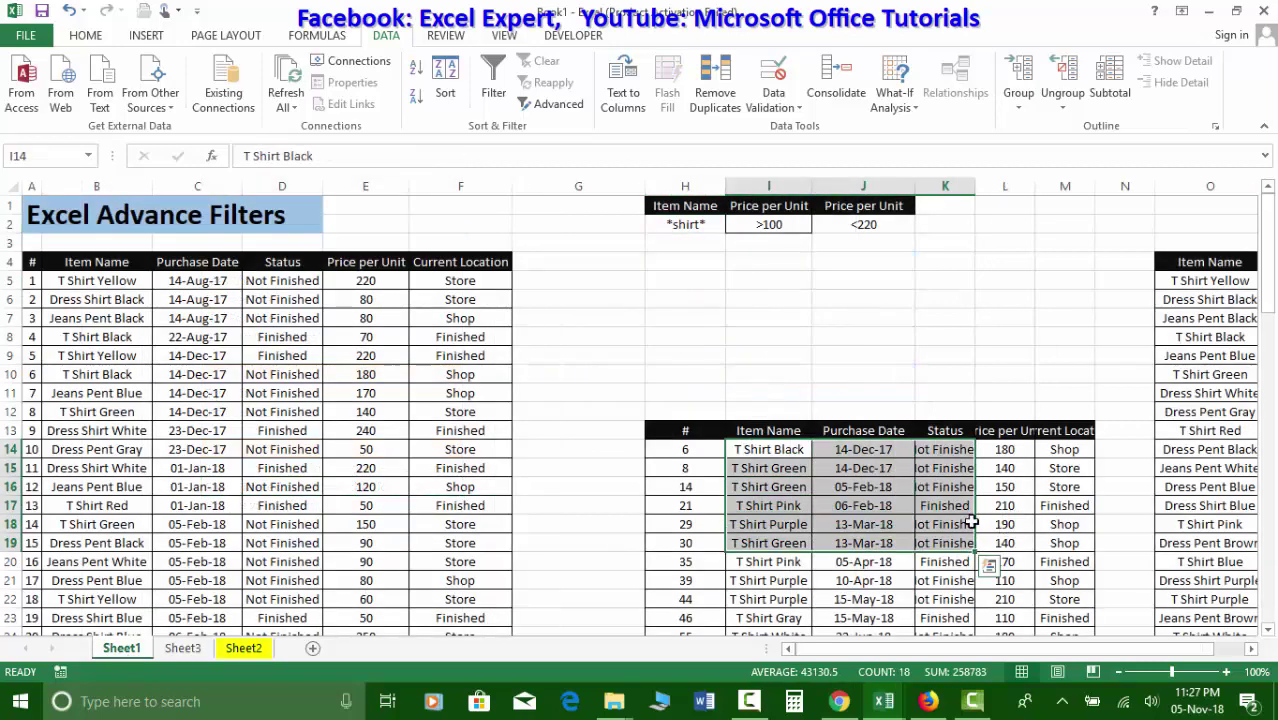
- Compare Sheet2's note on unique values with the extracted item name list in column O of Sheet1
scroll(296, 529, "down", 1)
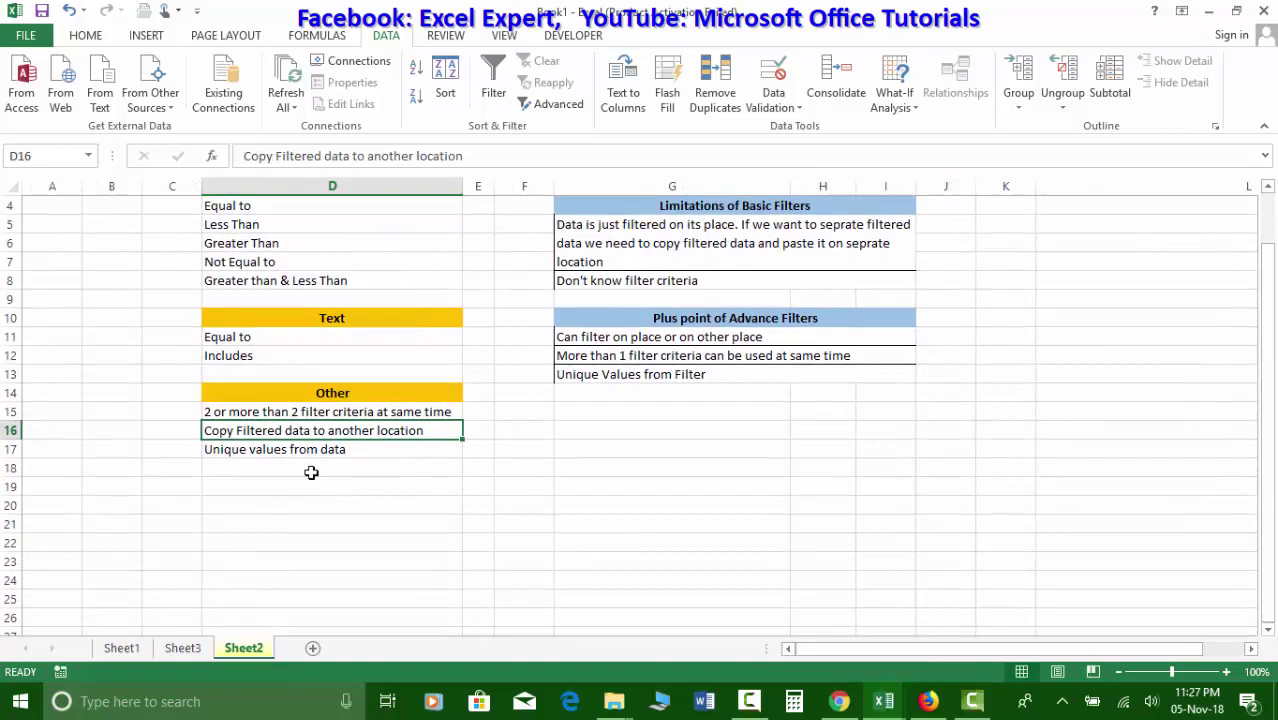
left_click(328, 449)
left_click(135, 650)
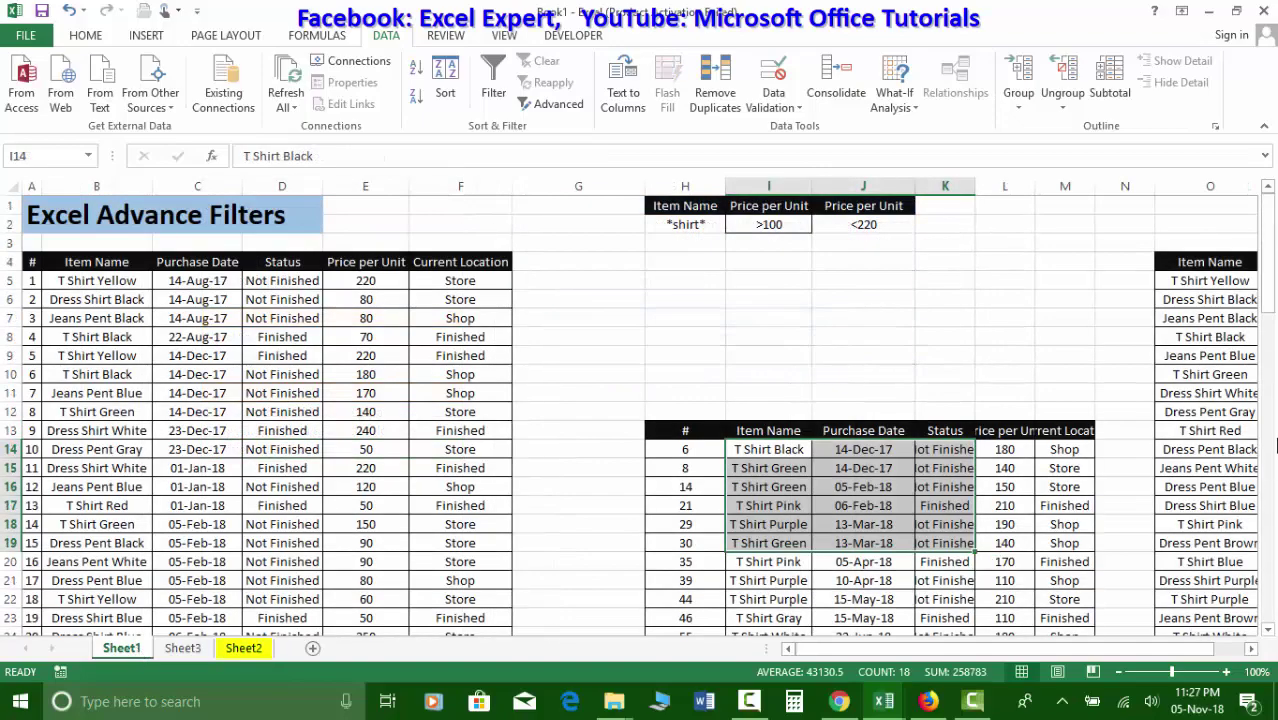
left_click_drag(1210, 300, 1203, 568)
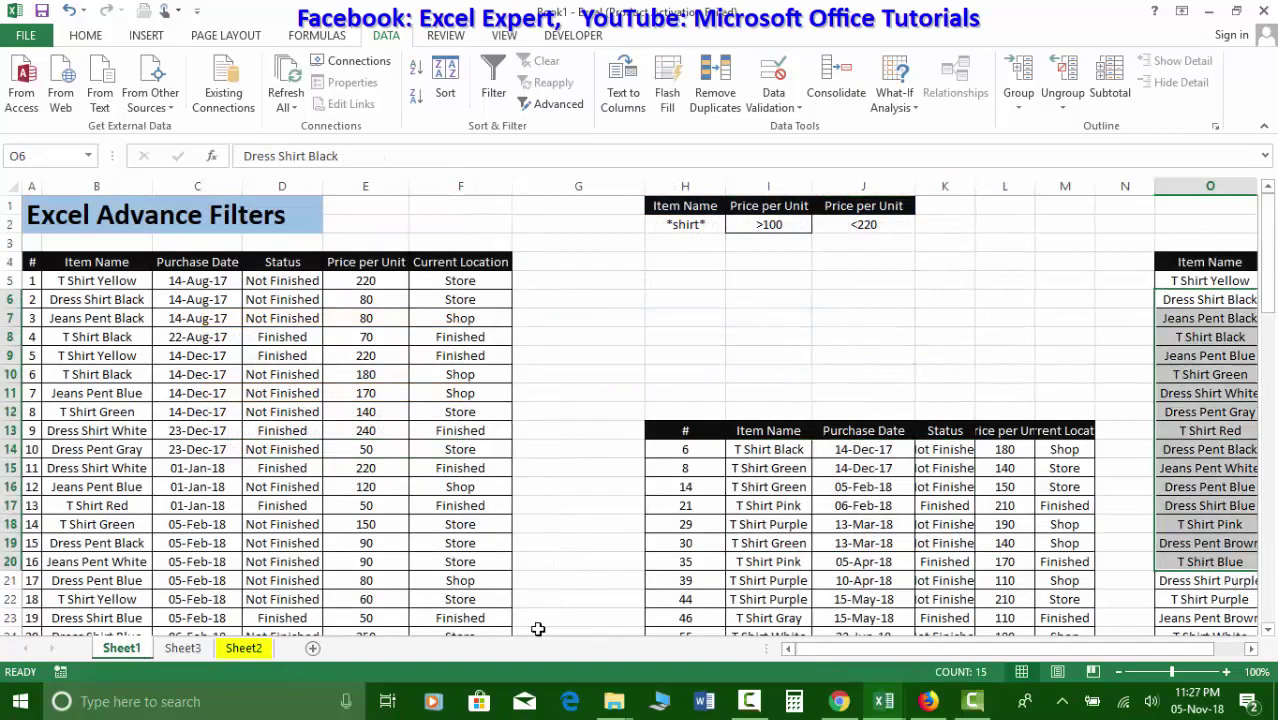
- Read the Limitations of Basic Filters note in G5 on Sheet2
left_click(243, 648)
scroll(760, 420, "up", 1)
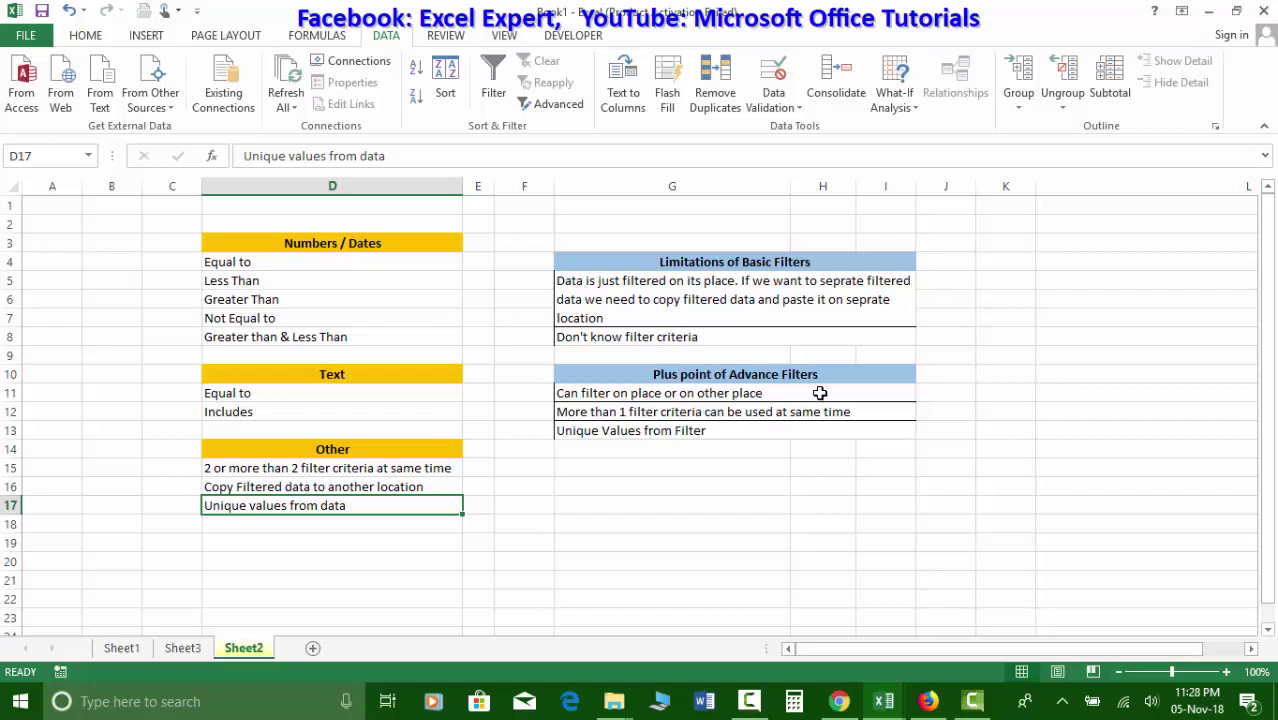
left_click(700, 311)
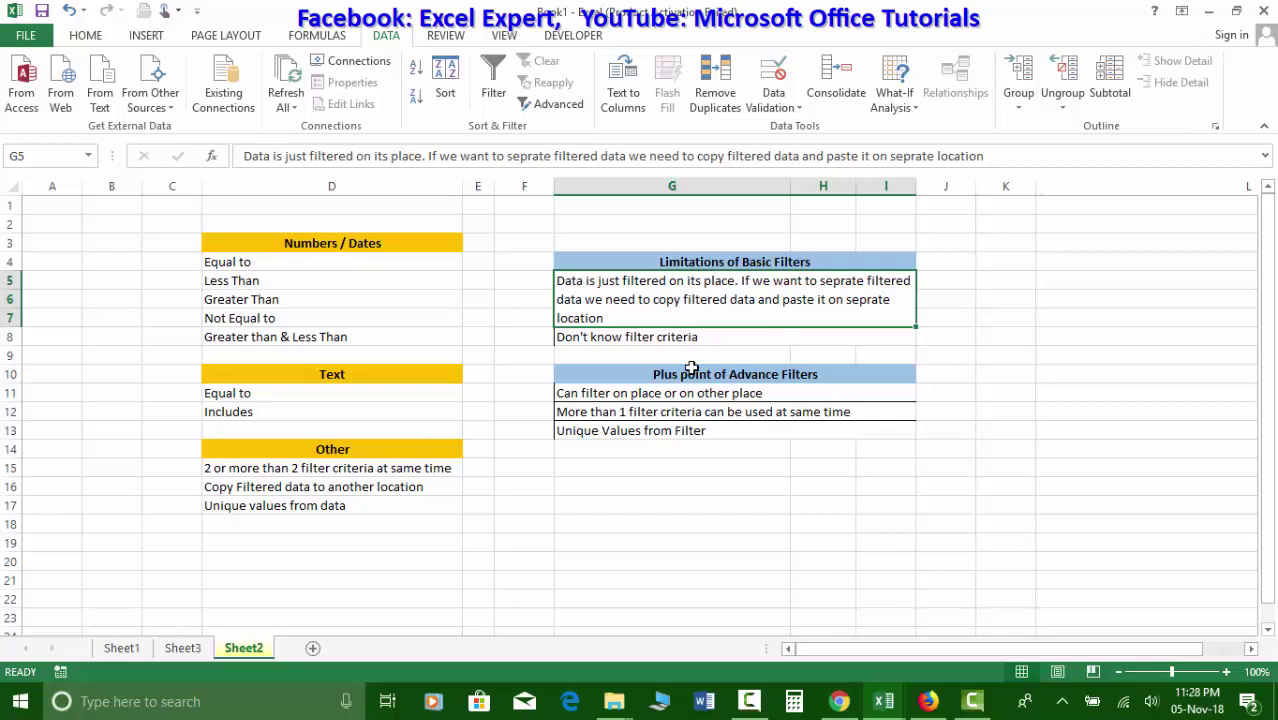
- Turn on the basic filter for the Sheet1 inventory table and show only records with Status Finished
left_click(130, 648)
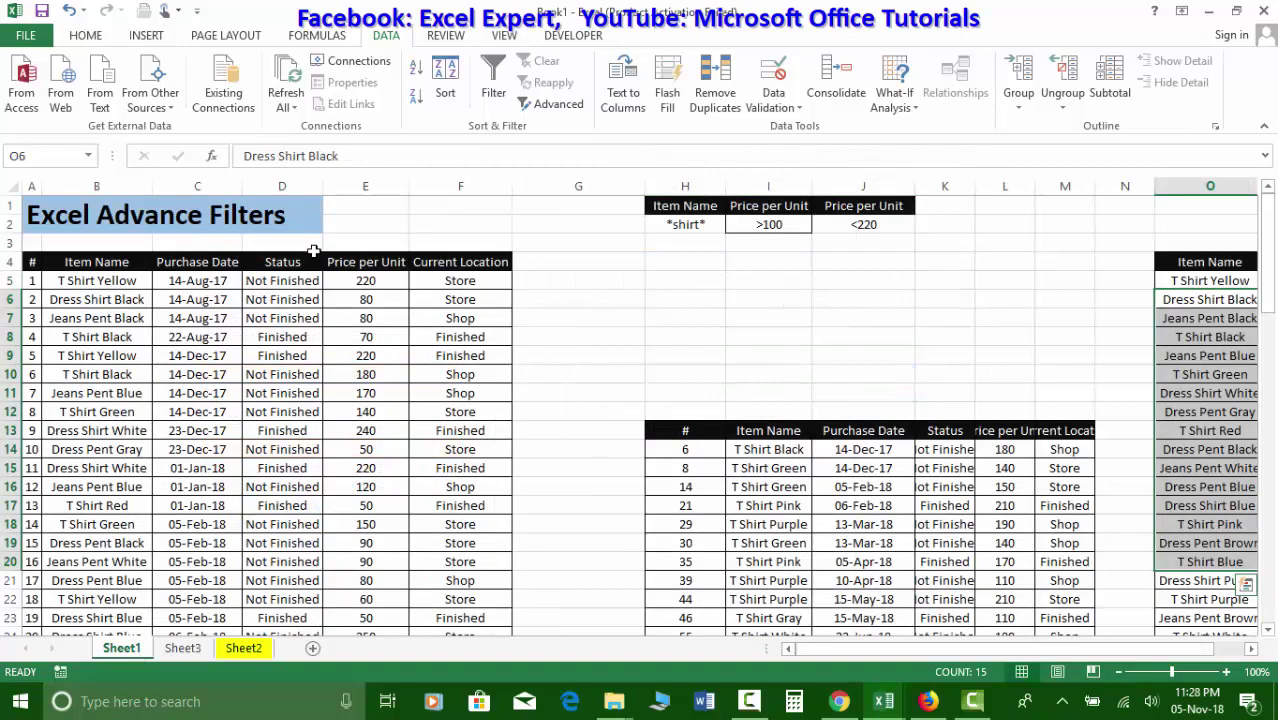
left_click(330, 280)
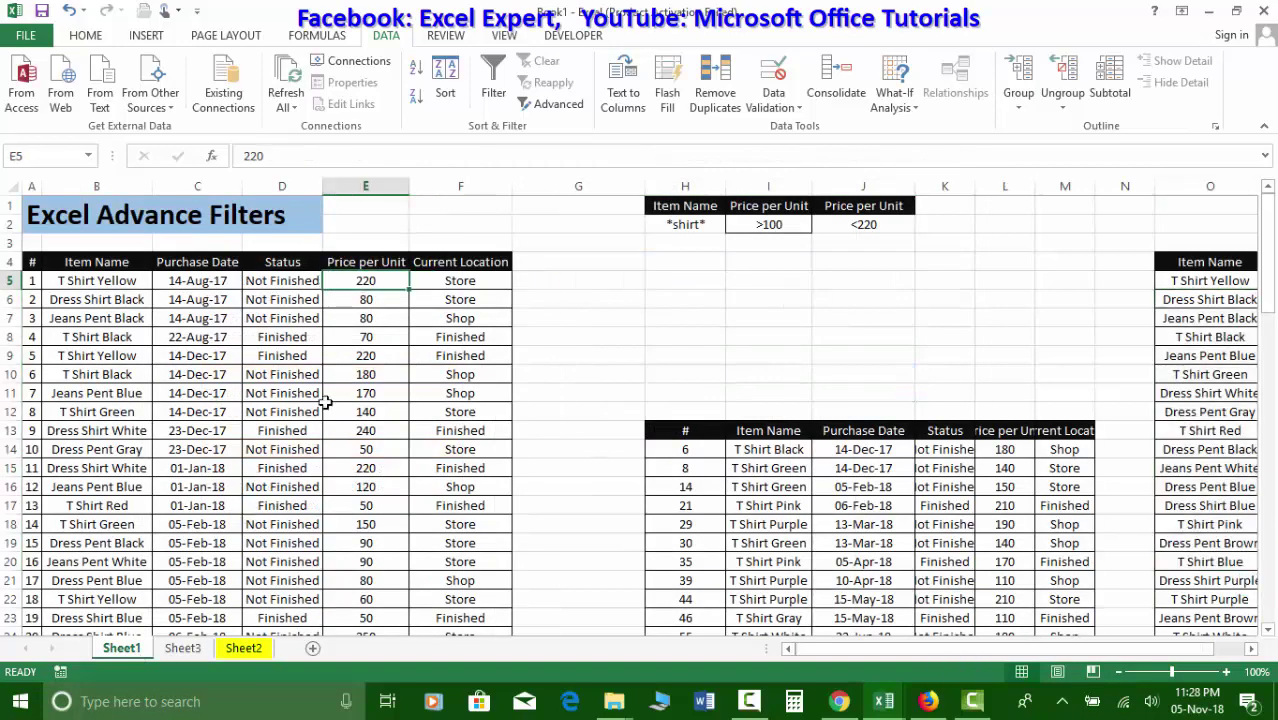
key("ctrl+shift+l")
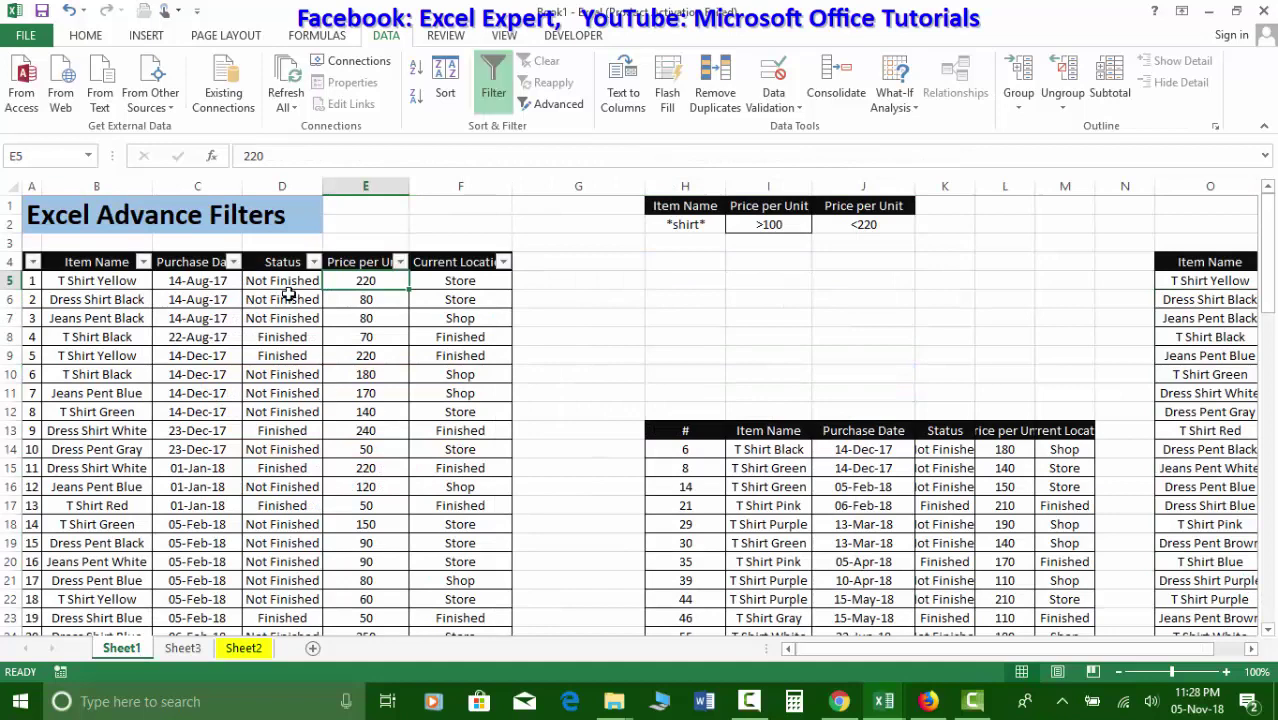
left_click(314, 262)
left_click(358, 316)
left_click(305, 336)
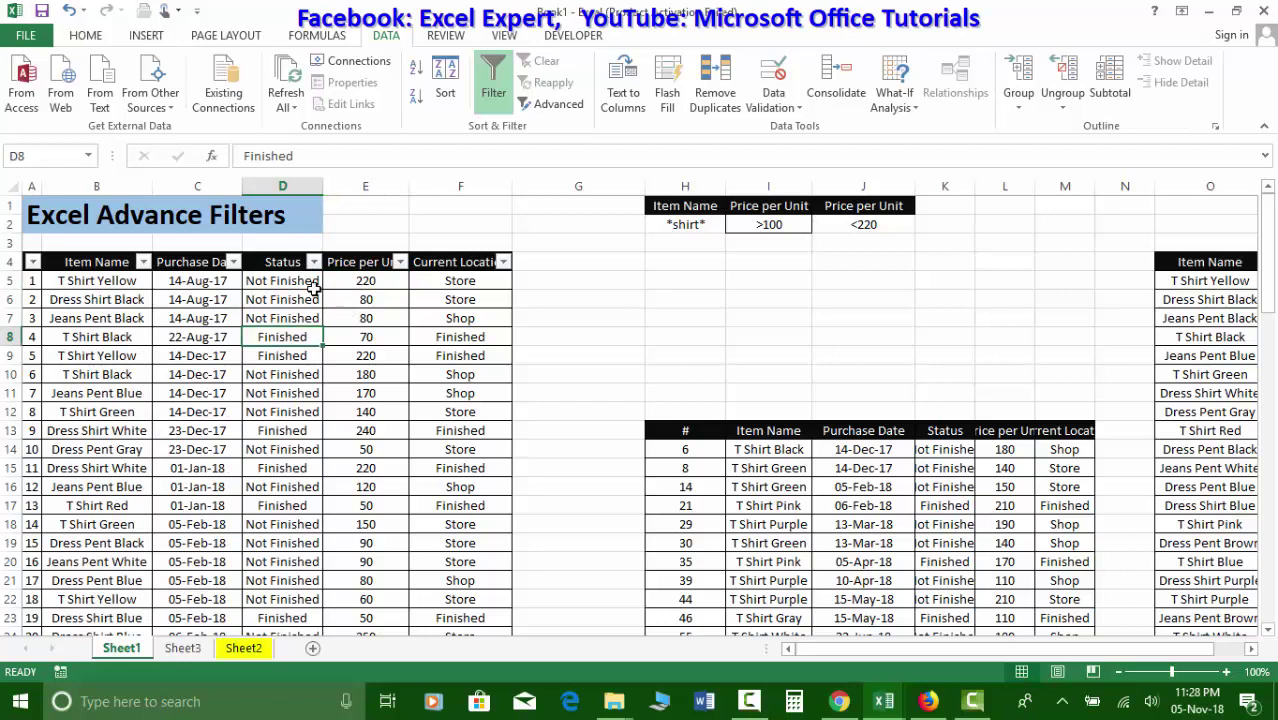
left_click(314, 264)
left_click(128, 474)
left_click(201, 619)
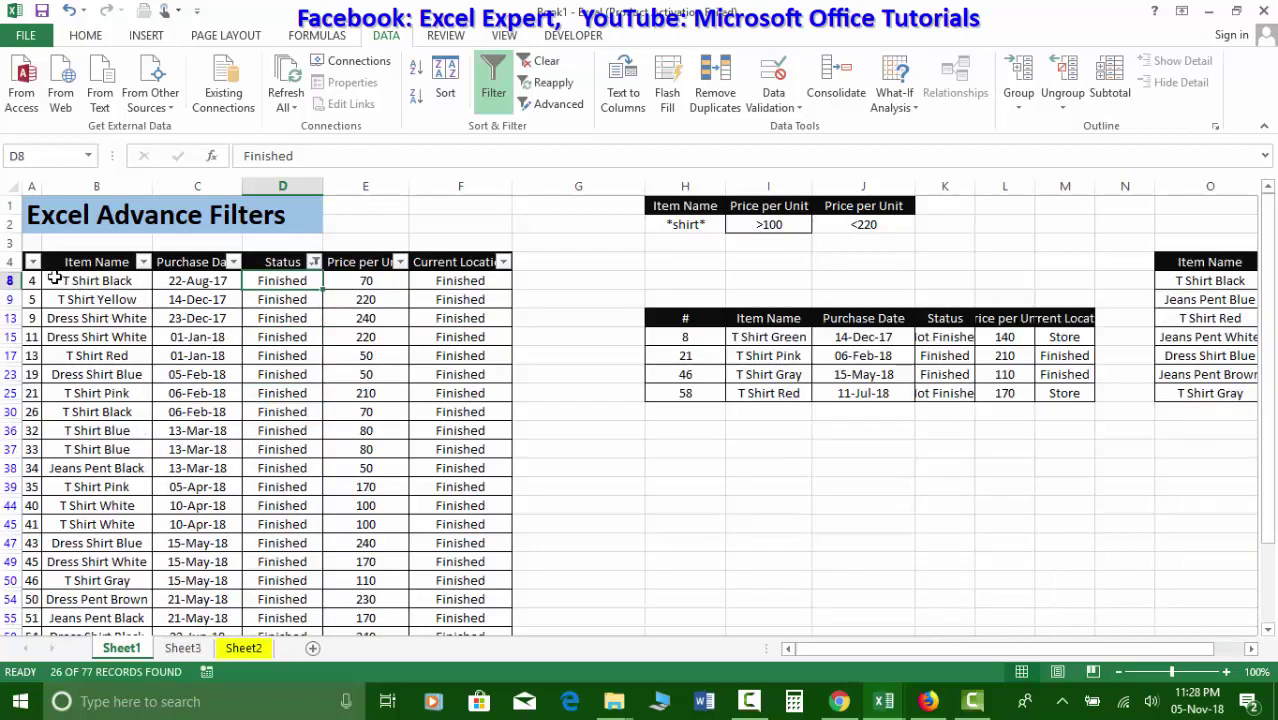
- Copy the filtered inventory table with its headers and paste it at H88
left_click(58, 263)
key("Left")
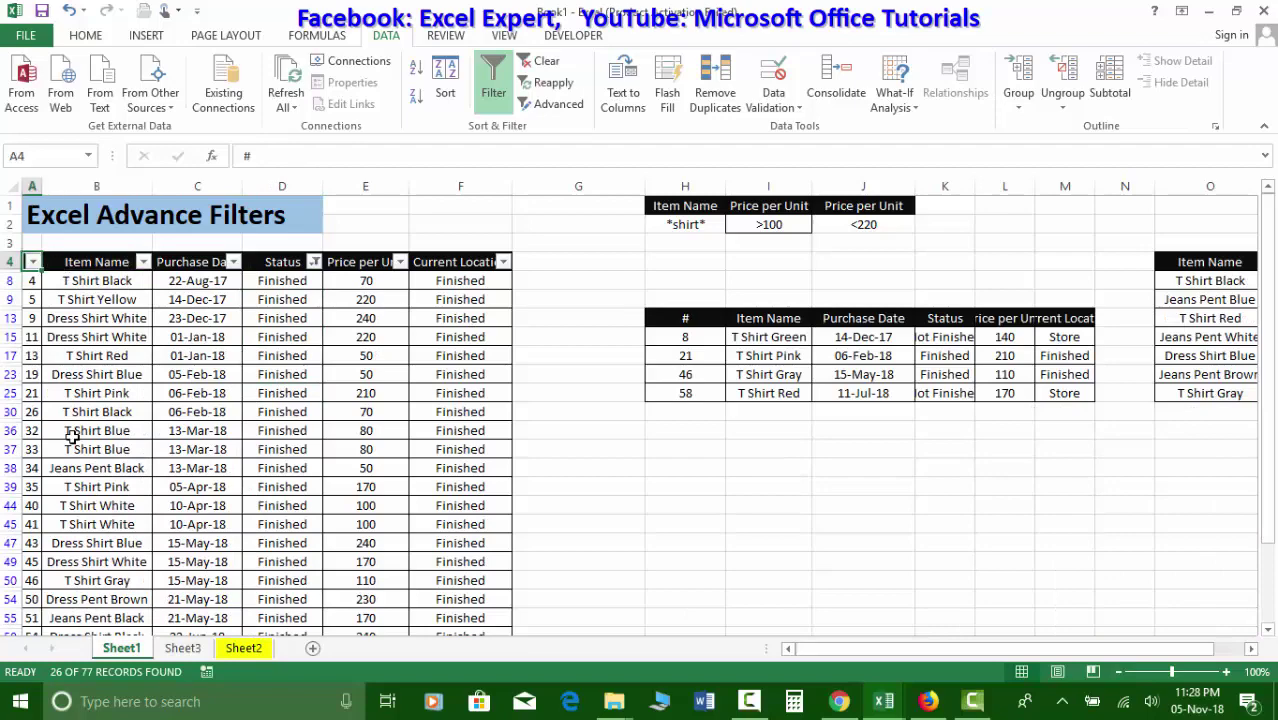
key("ctrl+shift+Right")
key("ctrl+shift+Down")
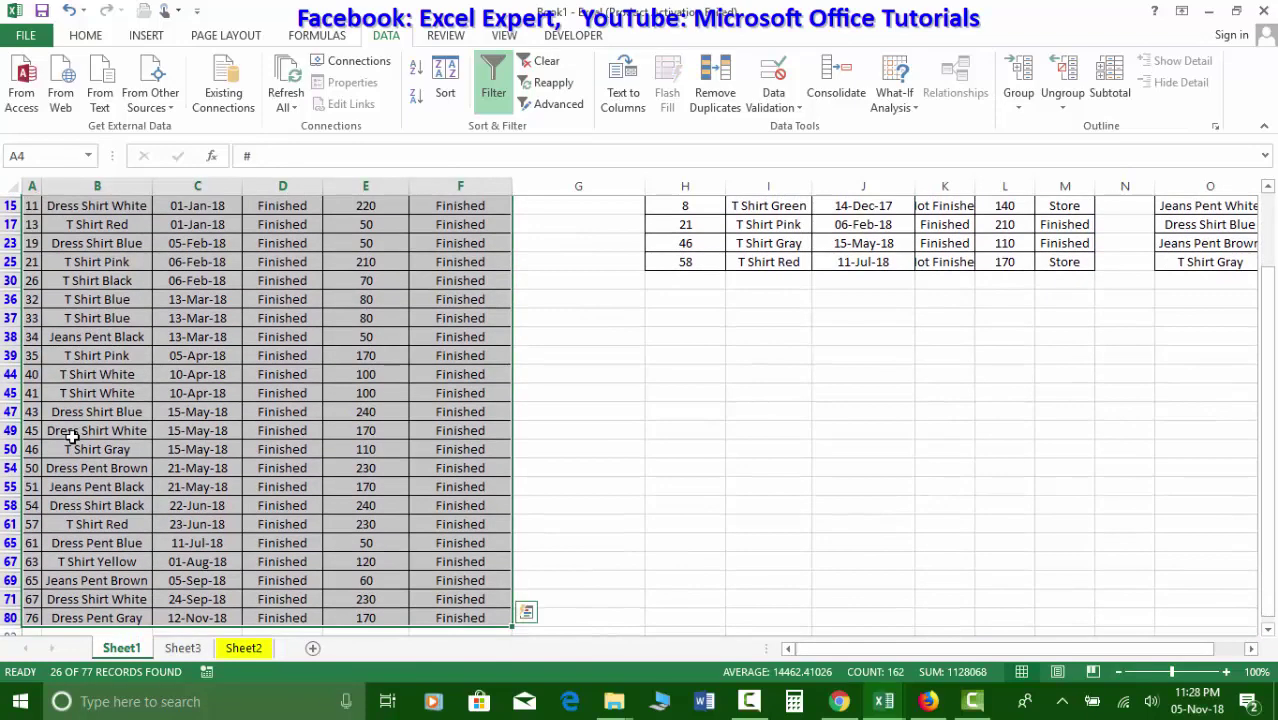
key("ctrl+c")
scroll(662, 470, "down", 5)
right_click(685, 485)
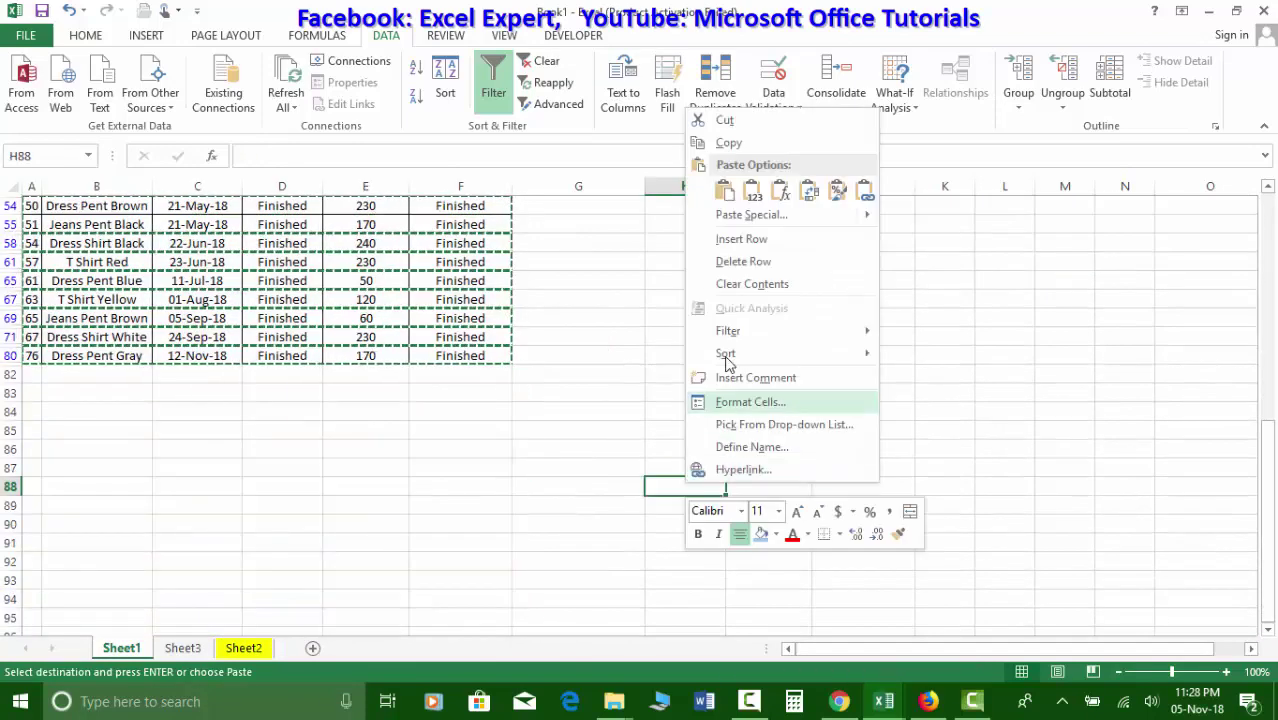
left_click(734, 199)
scroll(662, 470, "up", 15)
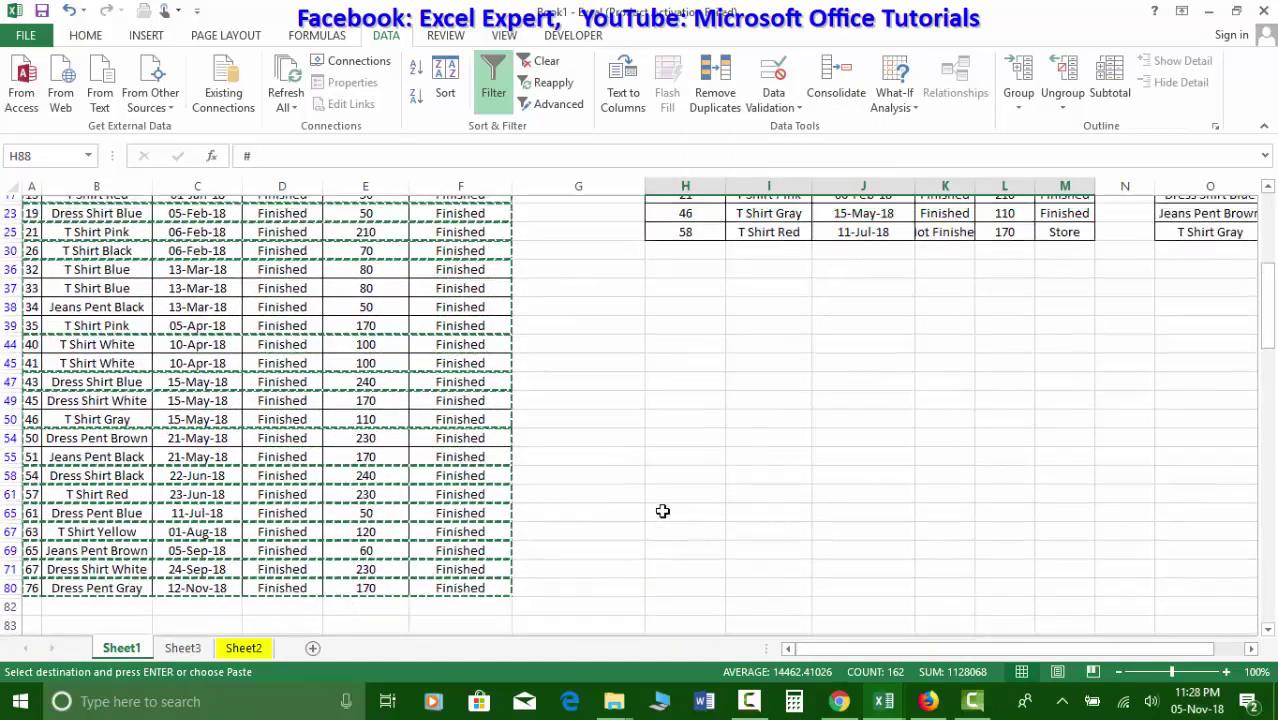
key("Return")
scroll(672, 503, "up", 7)
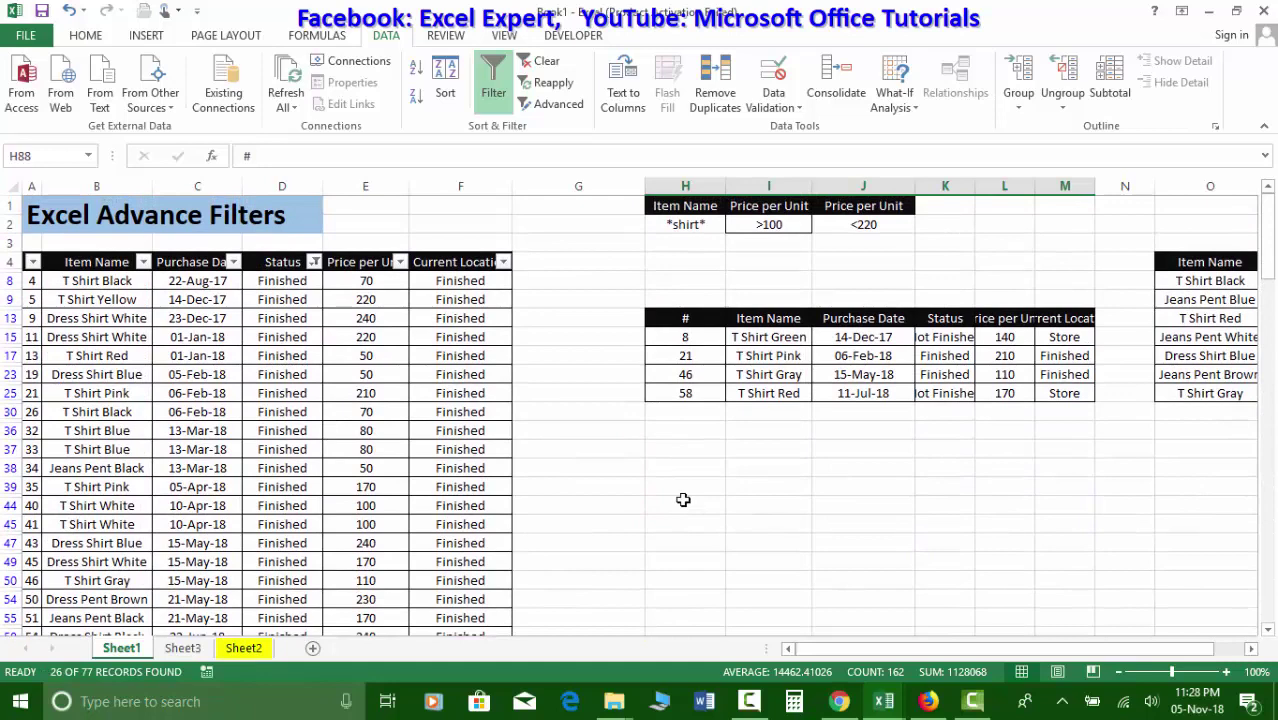
- Read the second note under Limitations of Basic Filters in G8 on Sheet2
left_click(705, 338)
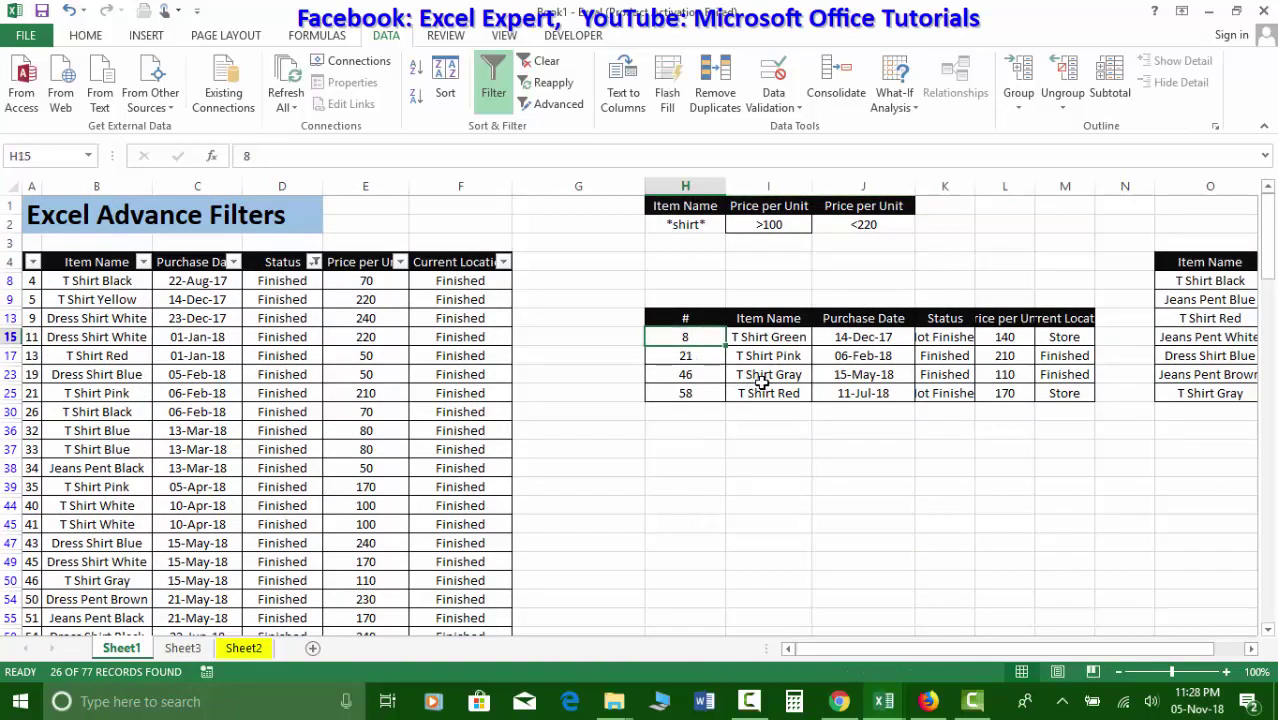
left_click(263, 648)
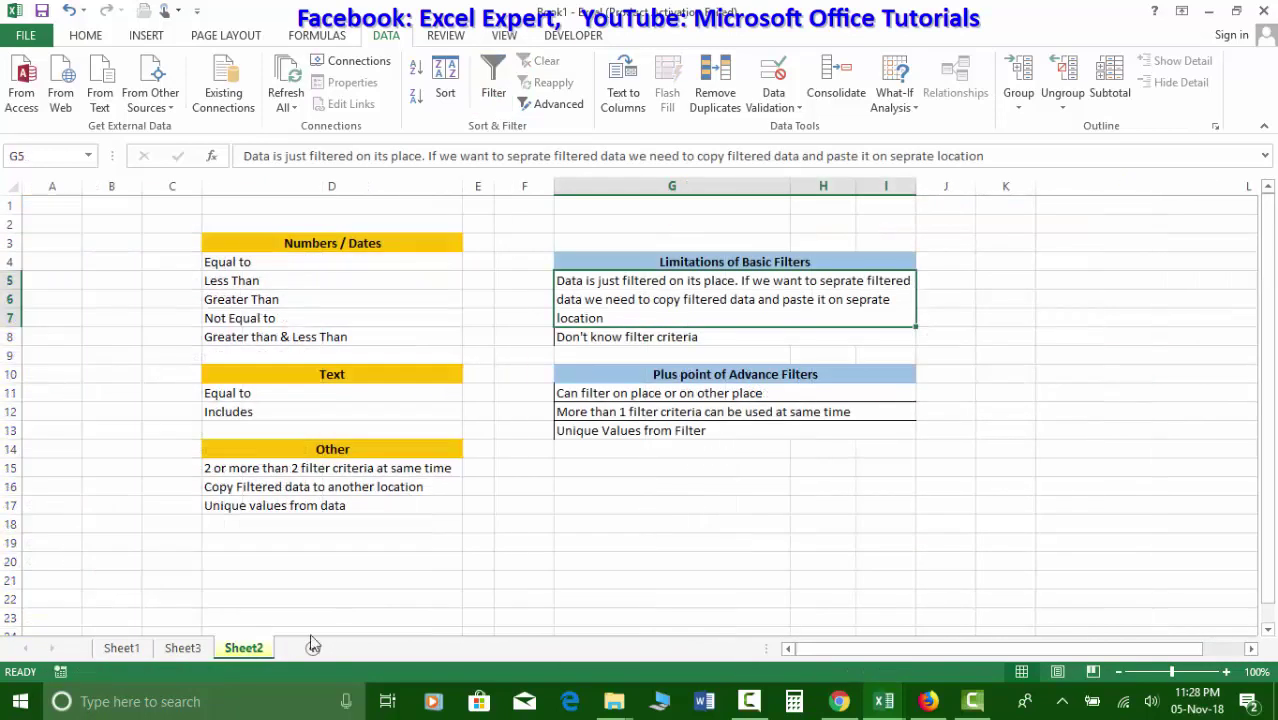
left_click(690, 405)
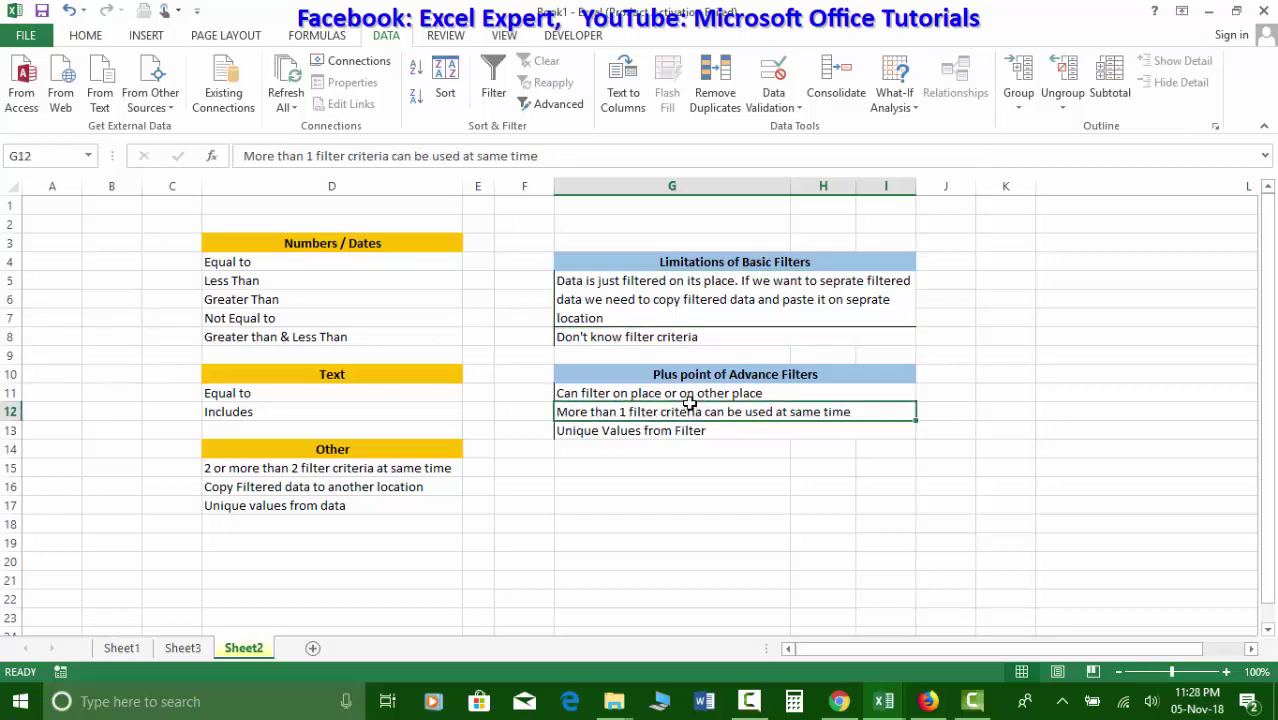
left_click(688, 340)
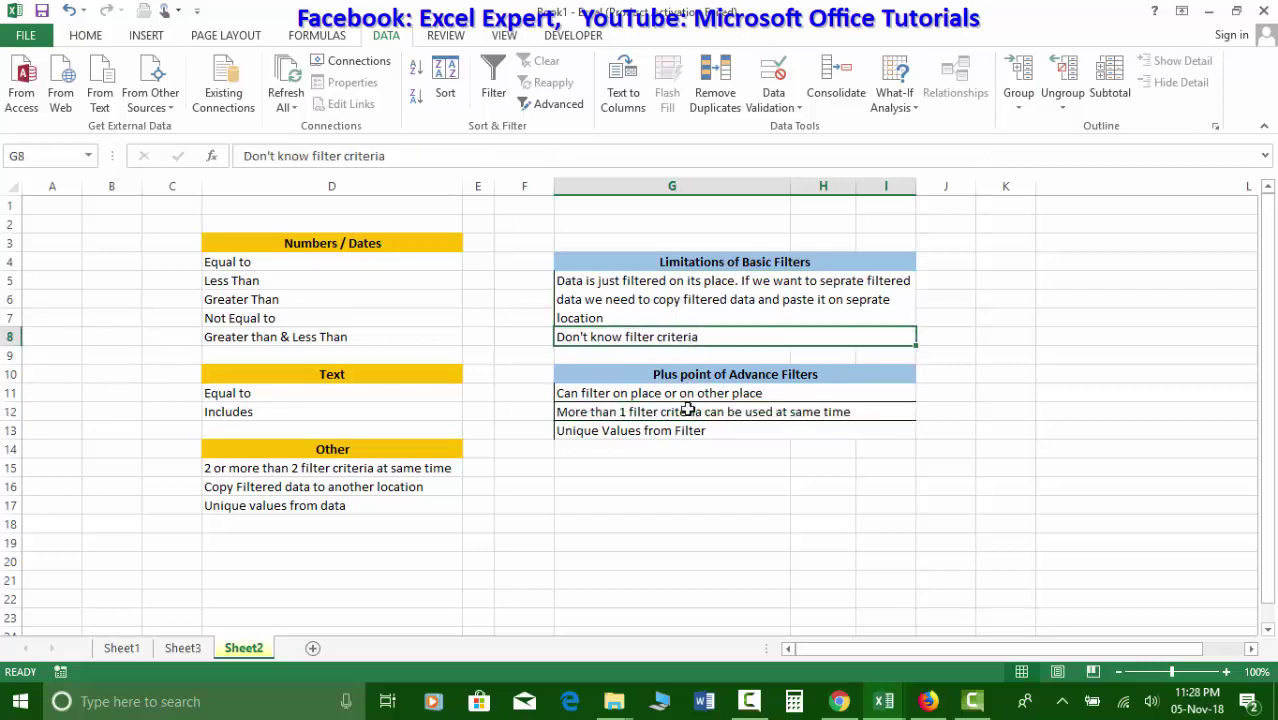
- Compare the Advanced Filter criteria range H1:J2 on Sheet1 with the inventory table filtered by Status
left_click(121, 648)
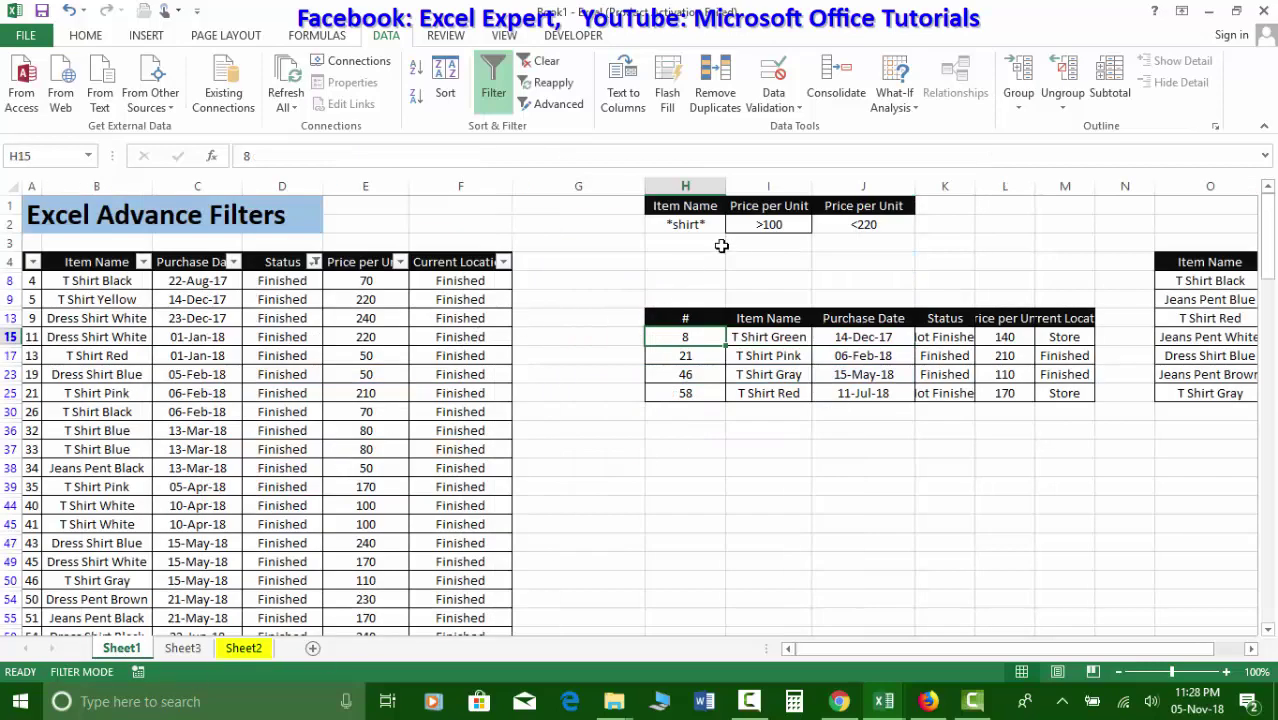
mouse_move(686, 206)
left_mouse_down()
mouse_move(690, 222)
mouse_move(847, 225)
mouse_move(870, 208)
mouse_move(703, 224)
left_mouse_up()
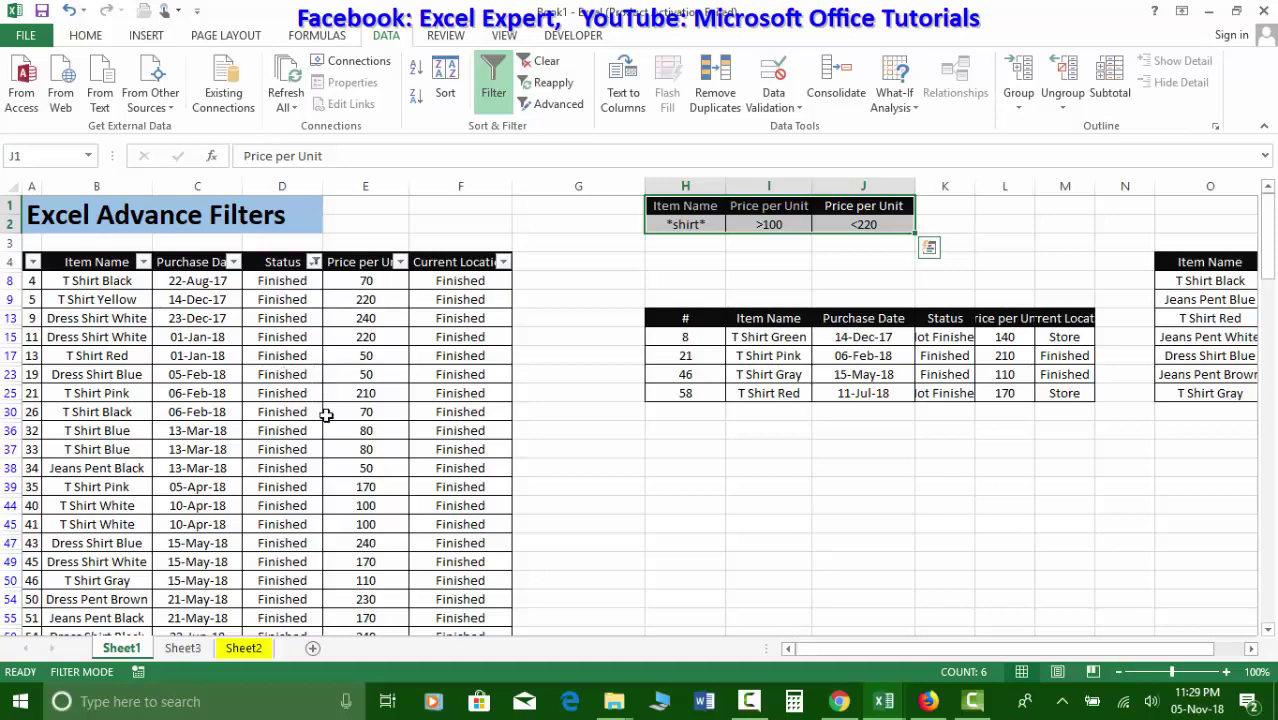
scroll(300, 520, "down", 3)
scroll(305, 513, "up", 3)
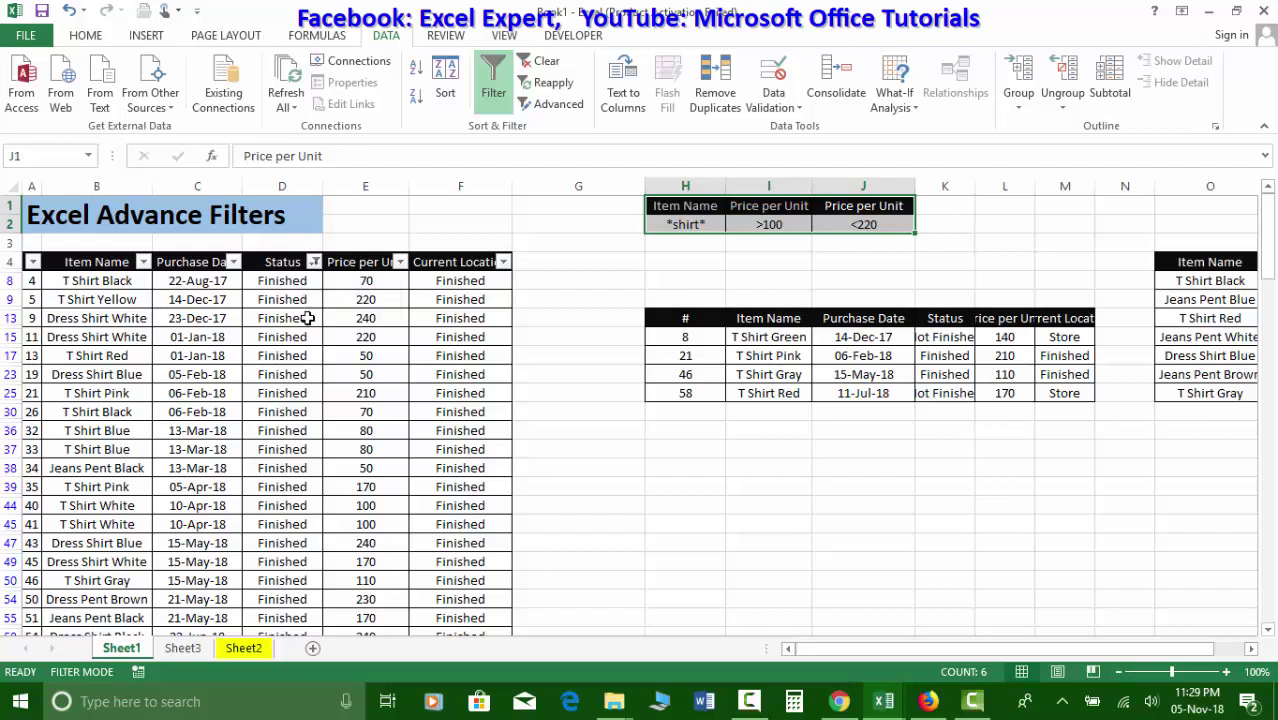
- Review the Plus point of Advance Filters notes in G10 to G13 on Sheet2 against the basic filter limitations
left_click(258, 652)
left_click(672, 411)
left_click(706, 390)
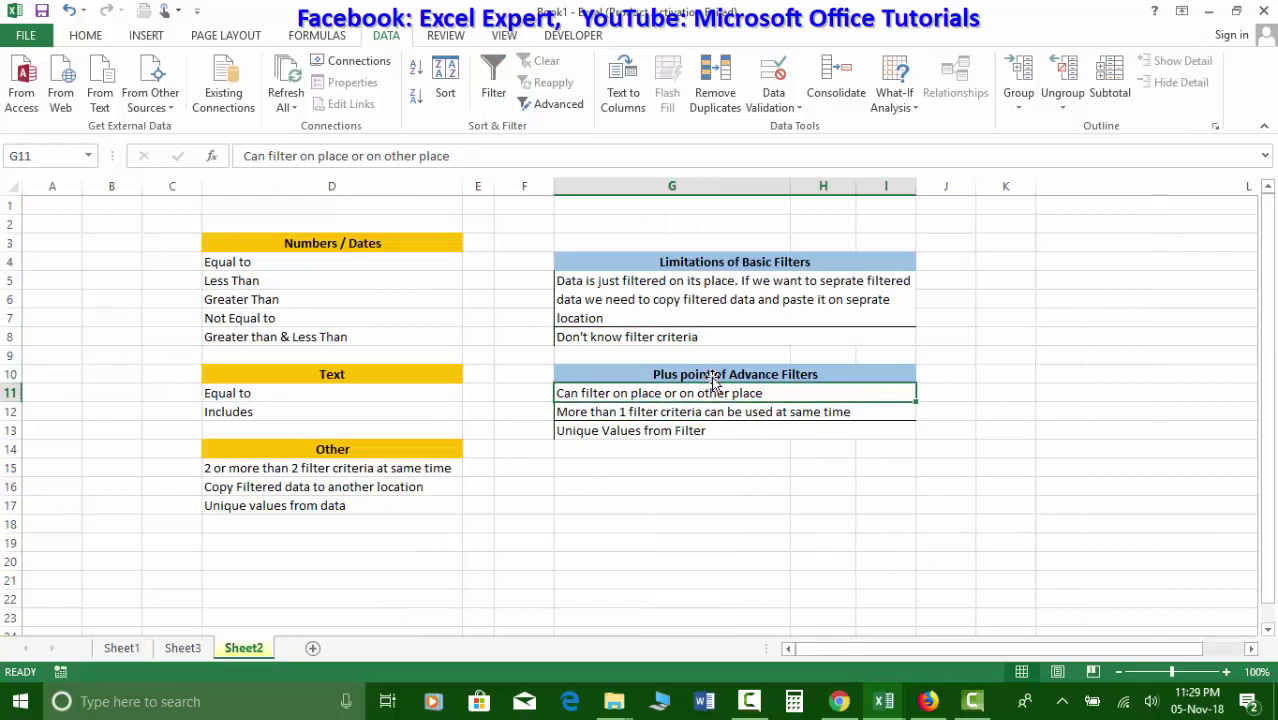
left_click(735, 281)
left_click(701, 370)
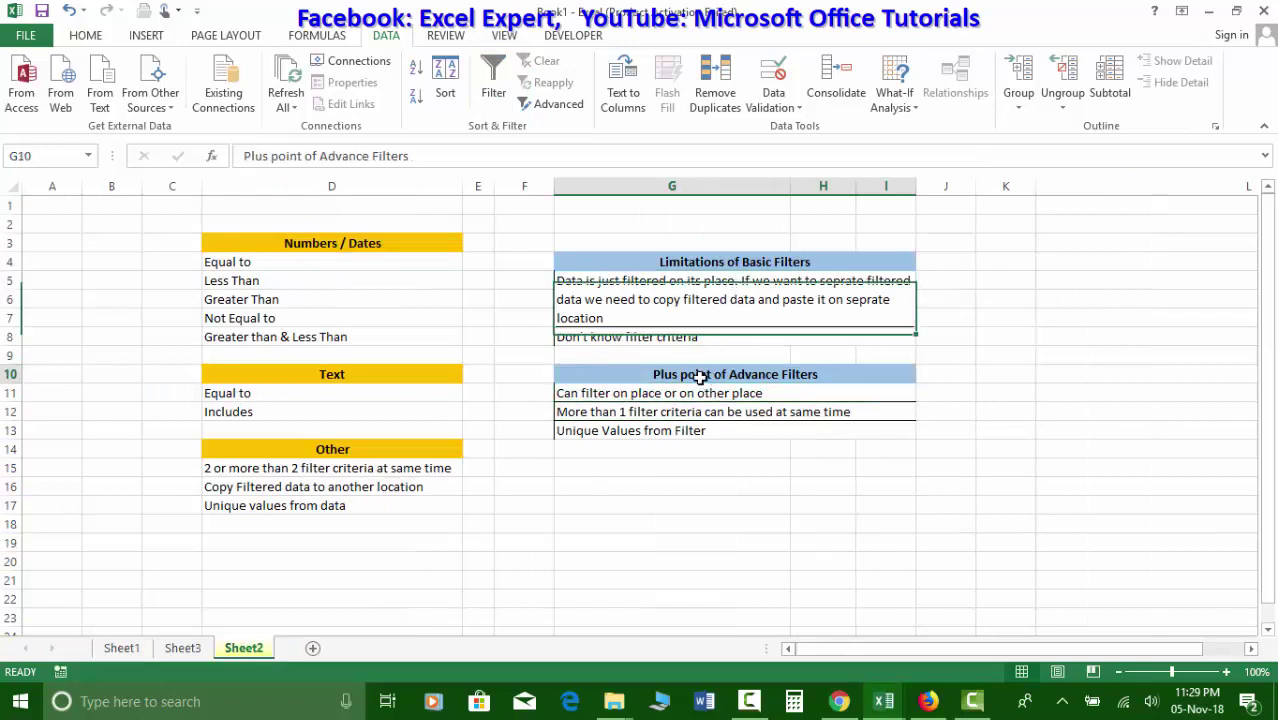
left_click(681, 438)
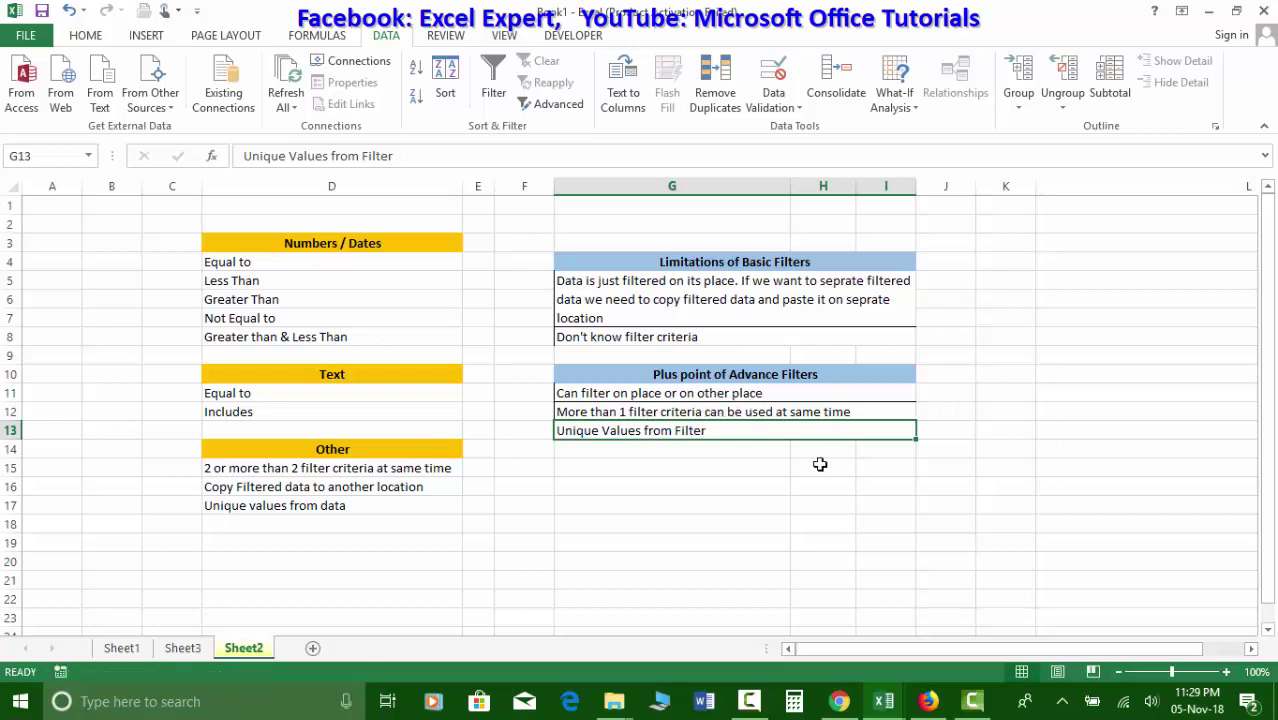
left_click(800, 410)
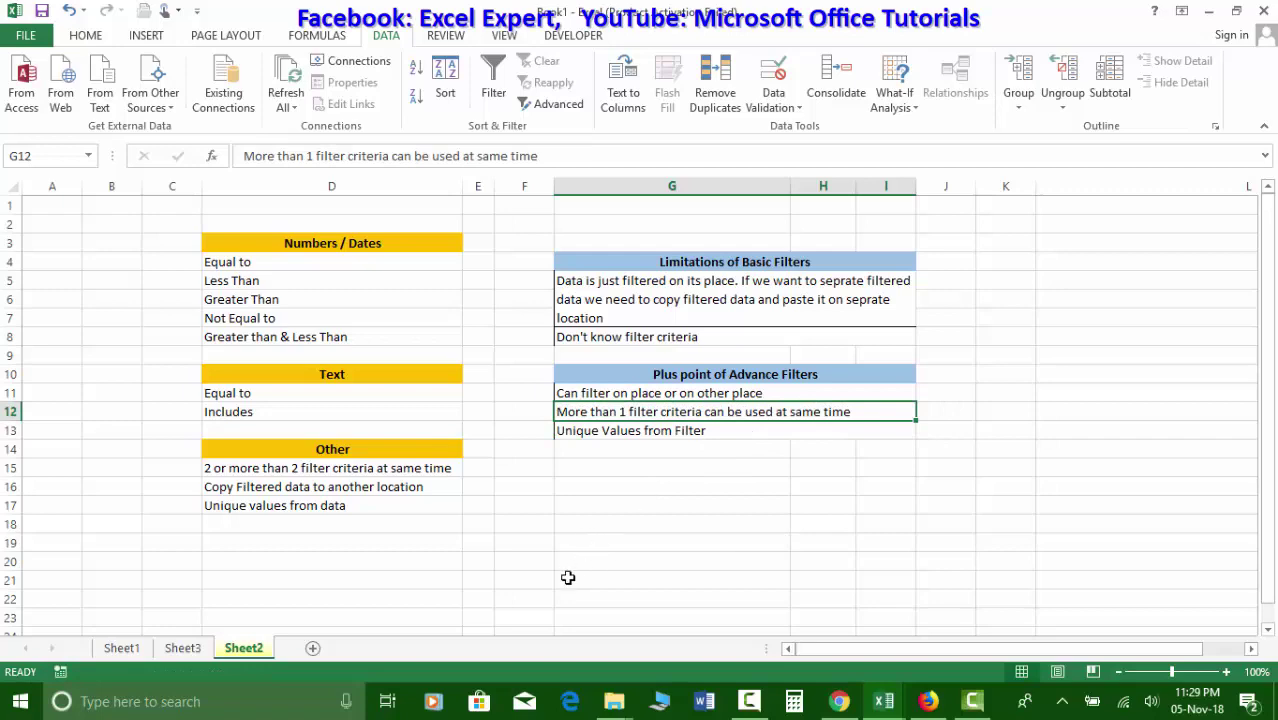
- Filter the Item Name column of the Sheet1 inventory table to items matching "shirt", keeping the Status filter
left_click(121, 648)
left_click_drag(285, 315, 258, 494)
left_click(330, 374)
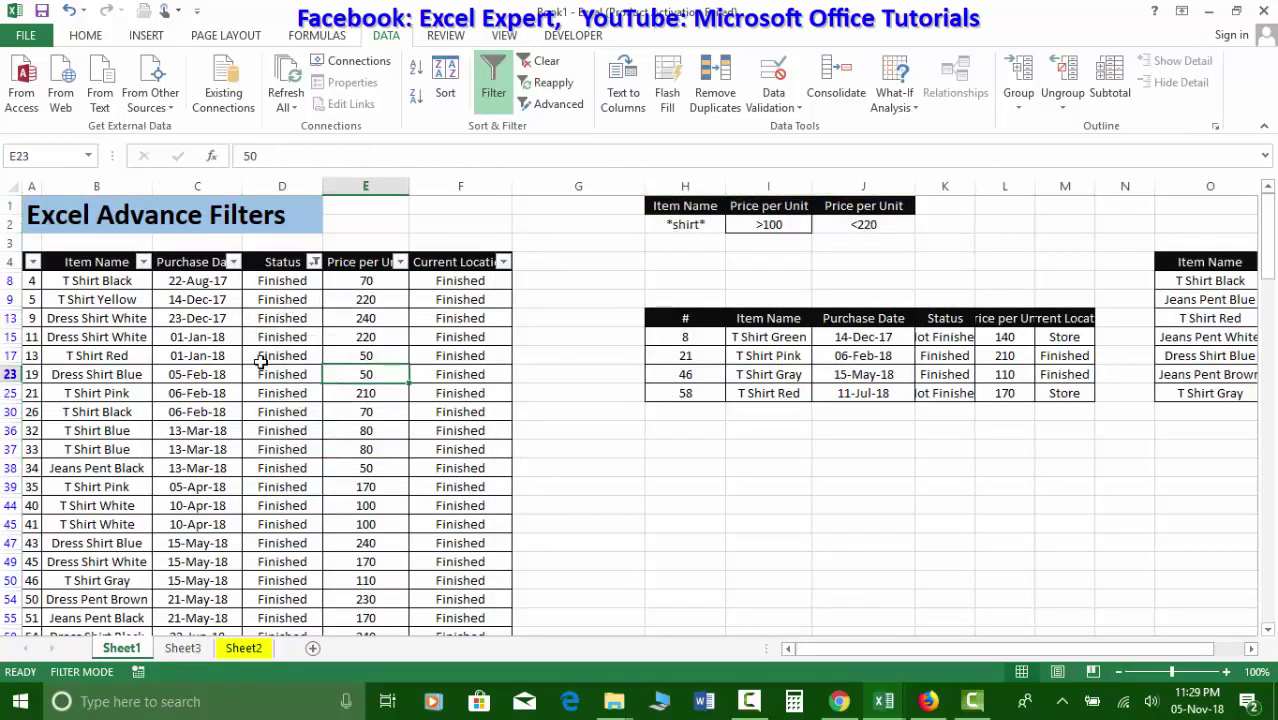
left_click(143, 263)
left_click(121, 420)
type("shirt")
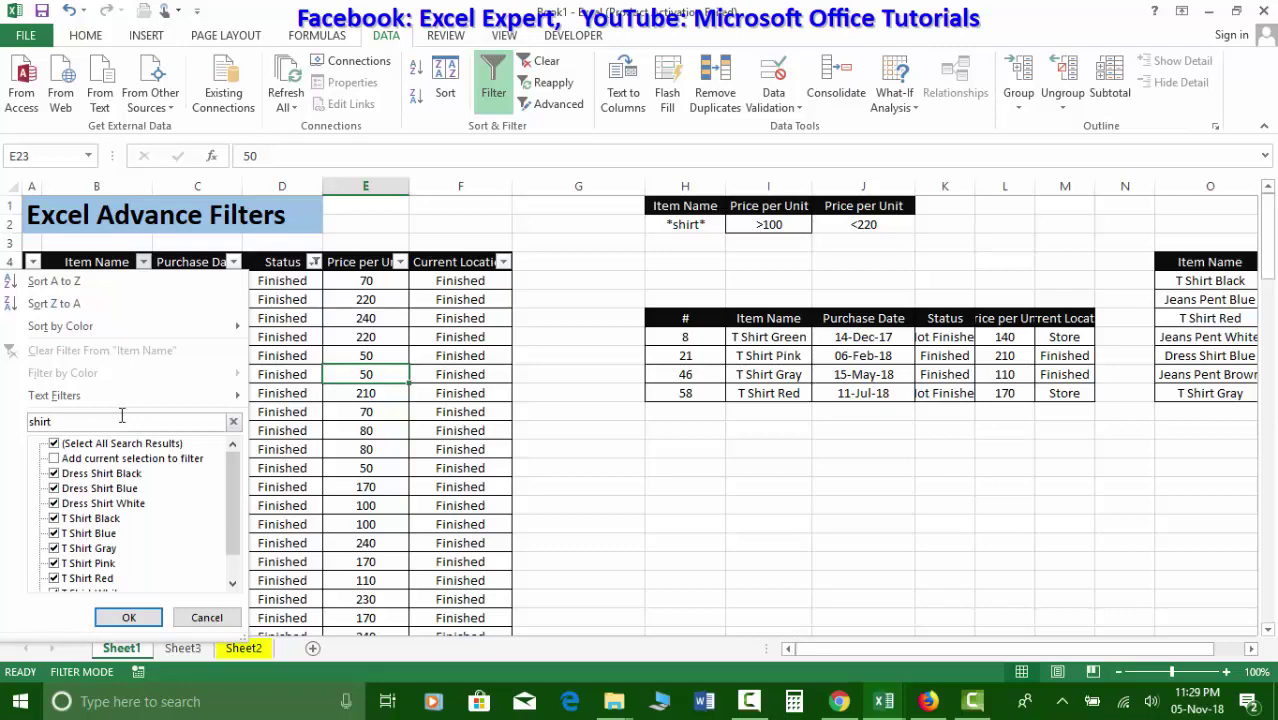
left_click(128, 617)
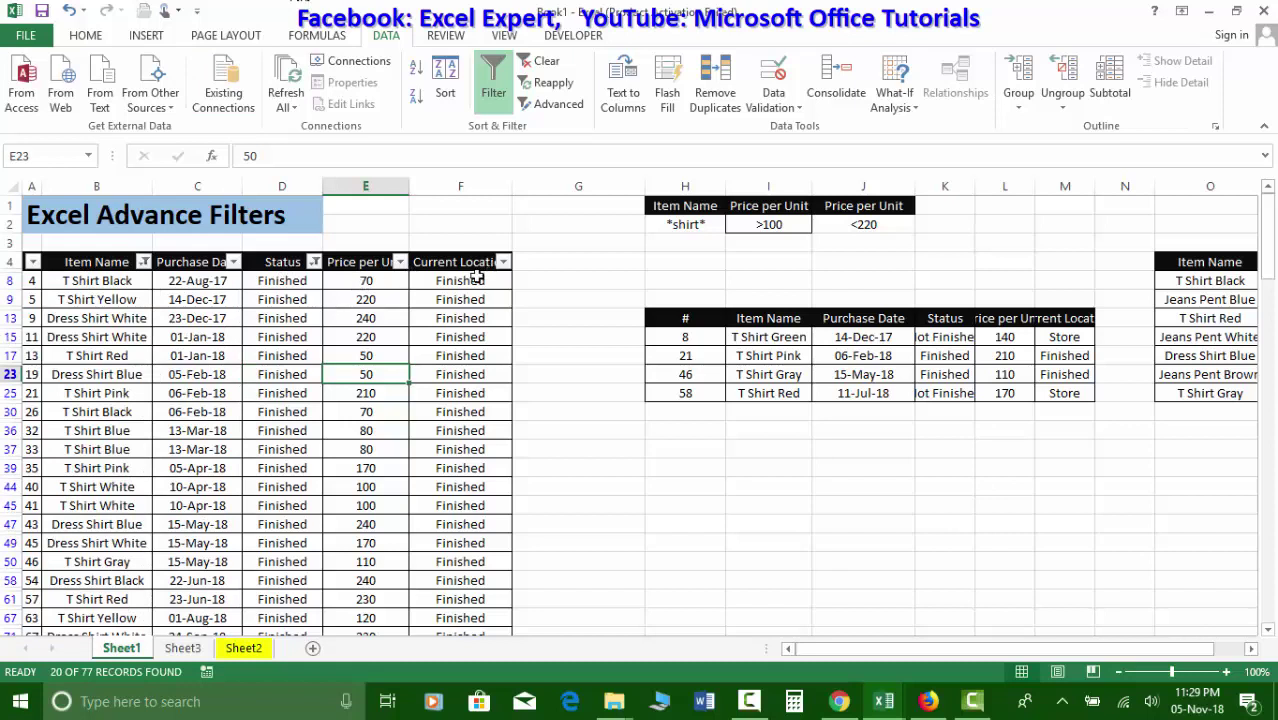
- Select the criteria range H1:J2 to compare its conditions with the basic filter on the inventory table
left_click(690, 206)
left_click_drag(690, 206, 875, 219)
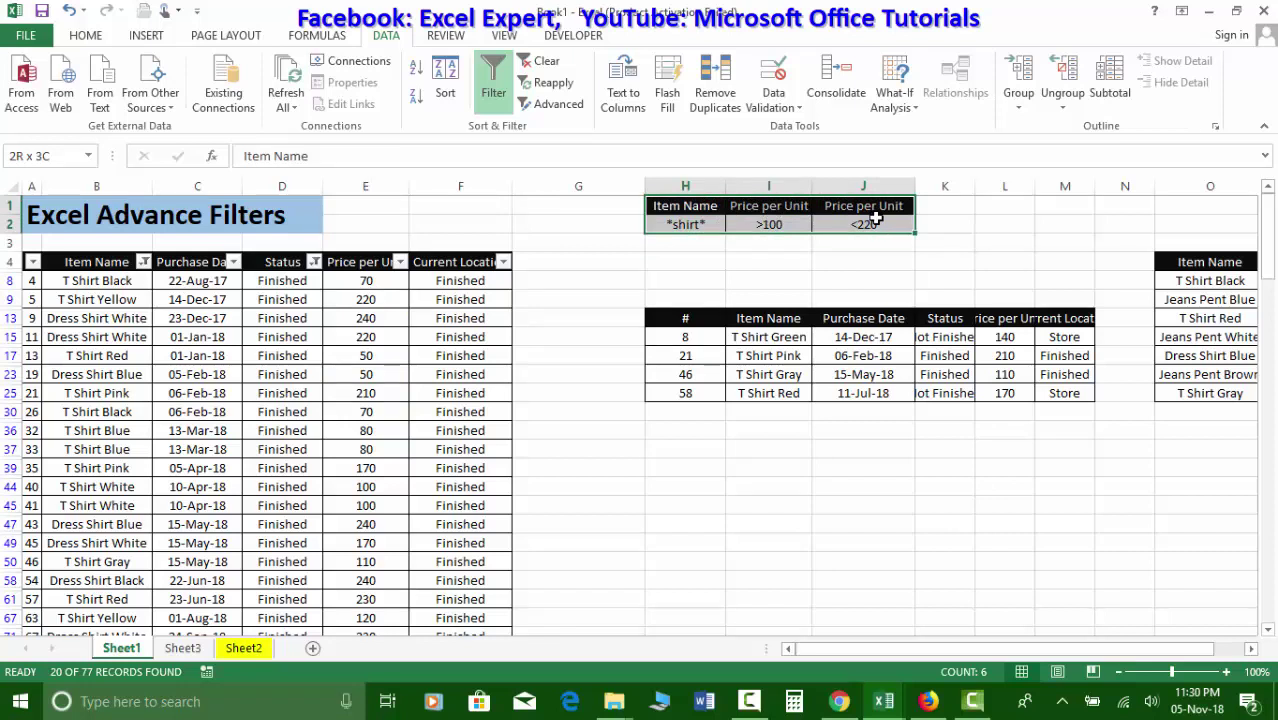
left_click_drag(875, 219, 875, 219)
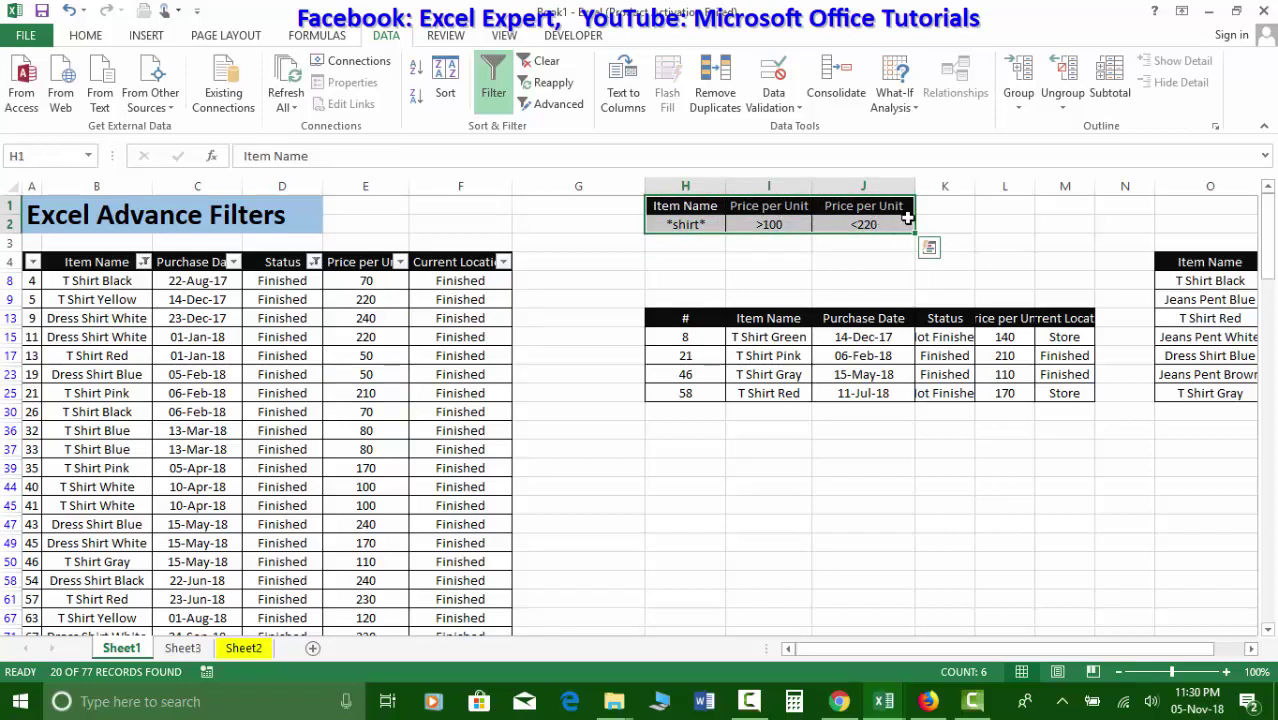